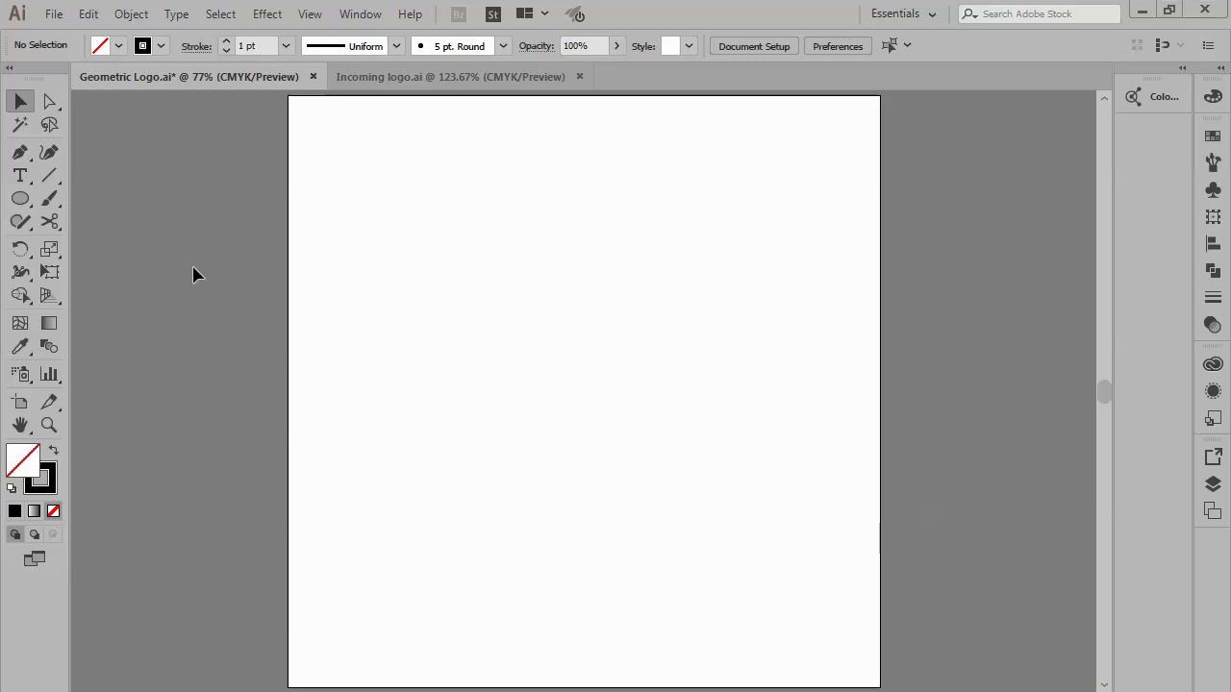
Step: Draw a 300 px circle with the Ellipse tool
click(20, 198)
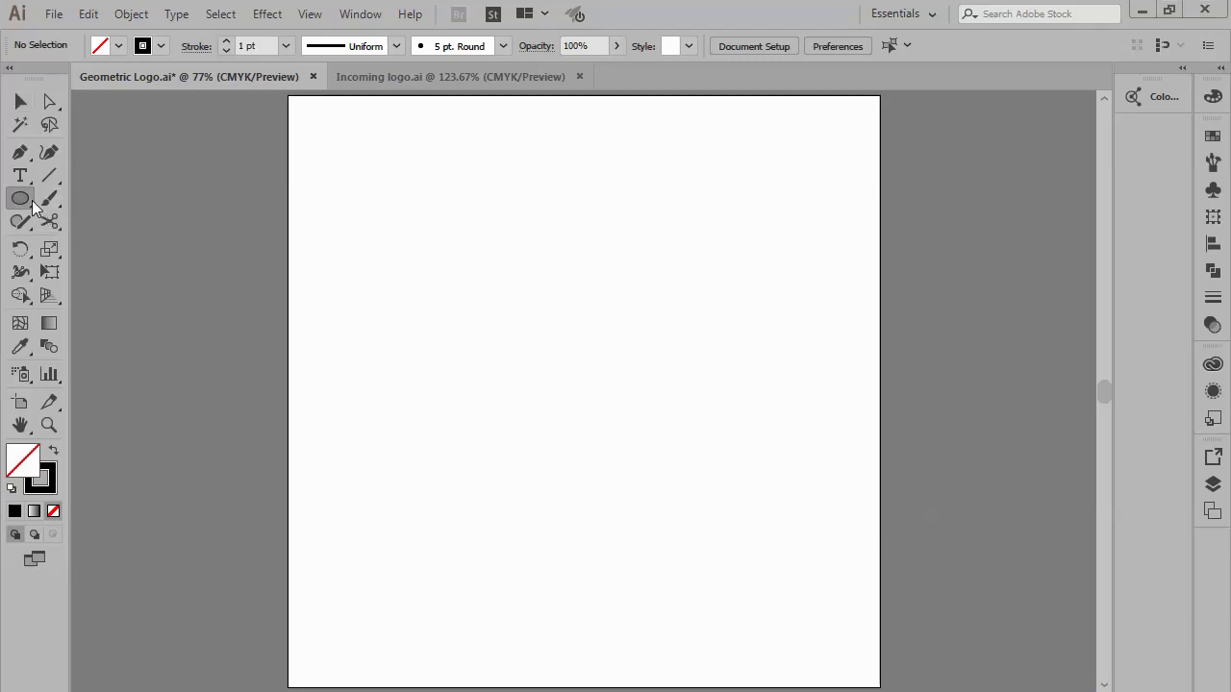
click(436, 213)
click(484, 351)
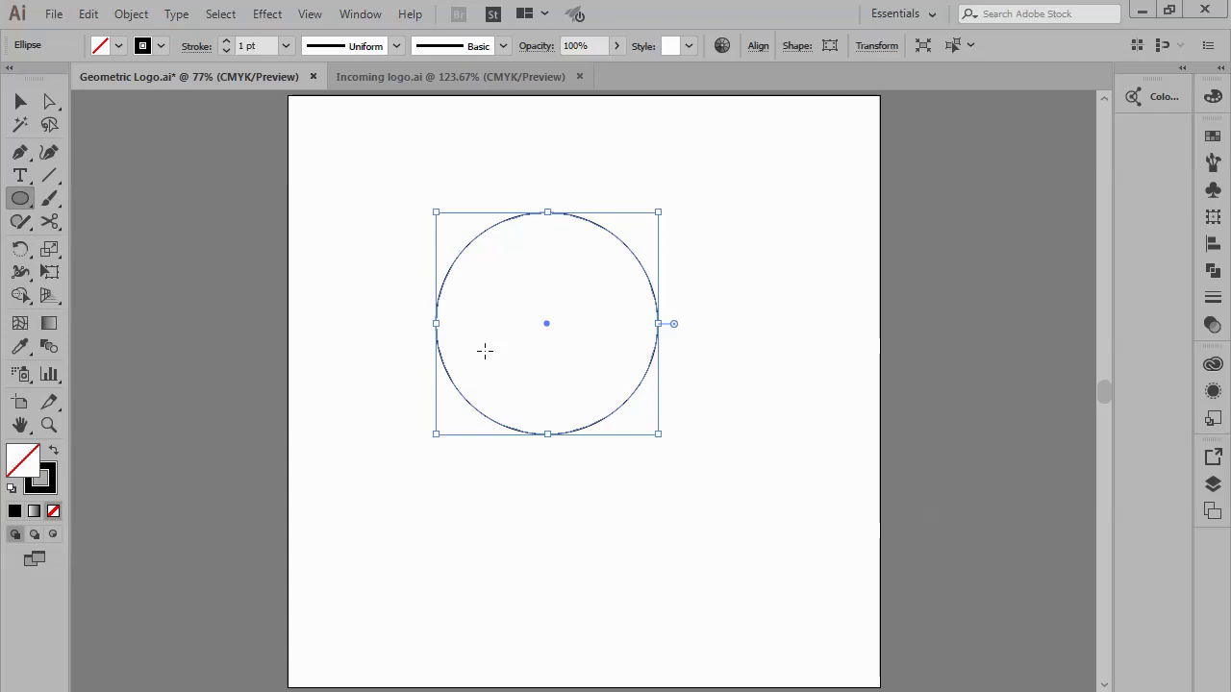
Step: Make a smaller concentric copy of the circle using the Transform width settings
key(v)
click(482, 346)
click(474, 403)
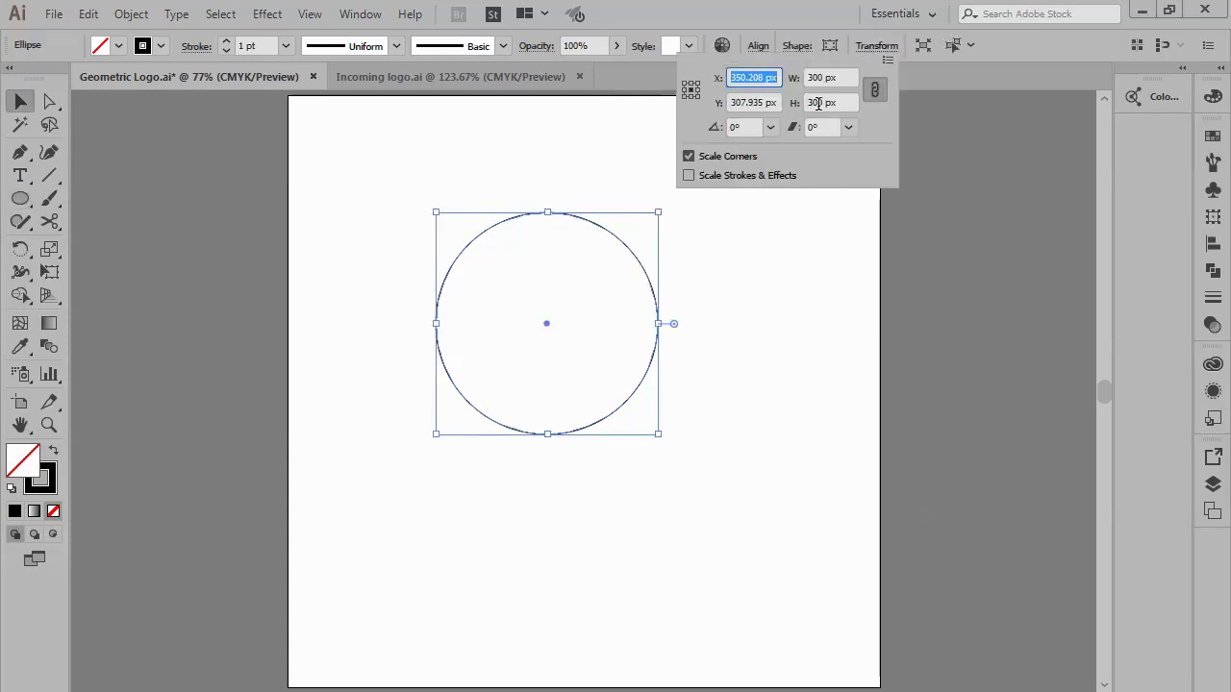
click(823, 76)
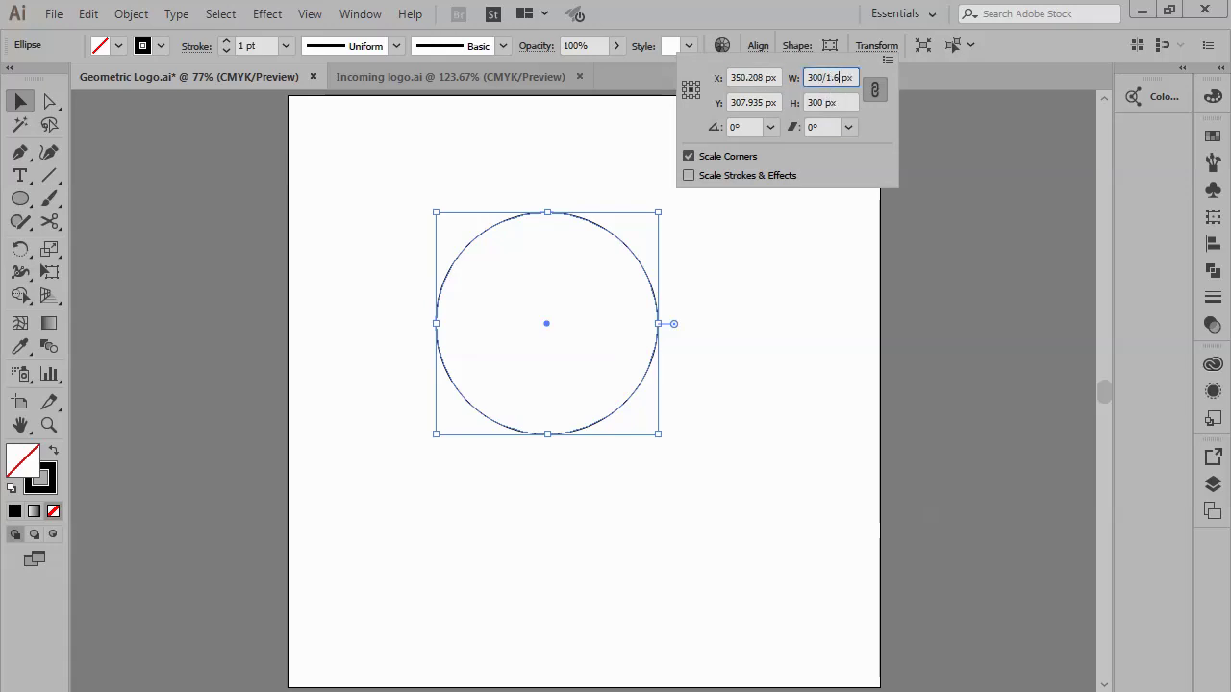
key(alt+Return)
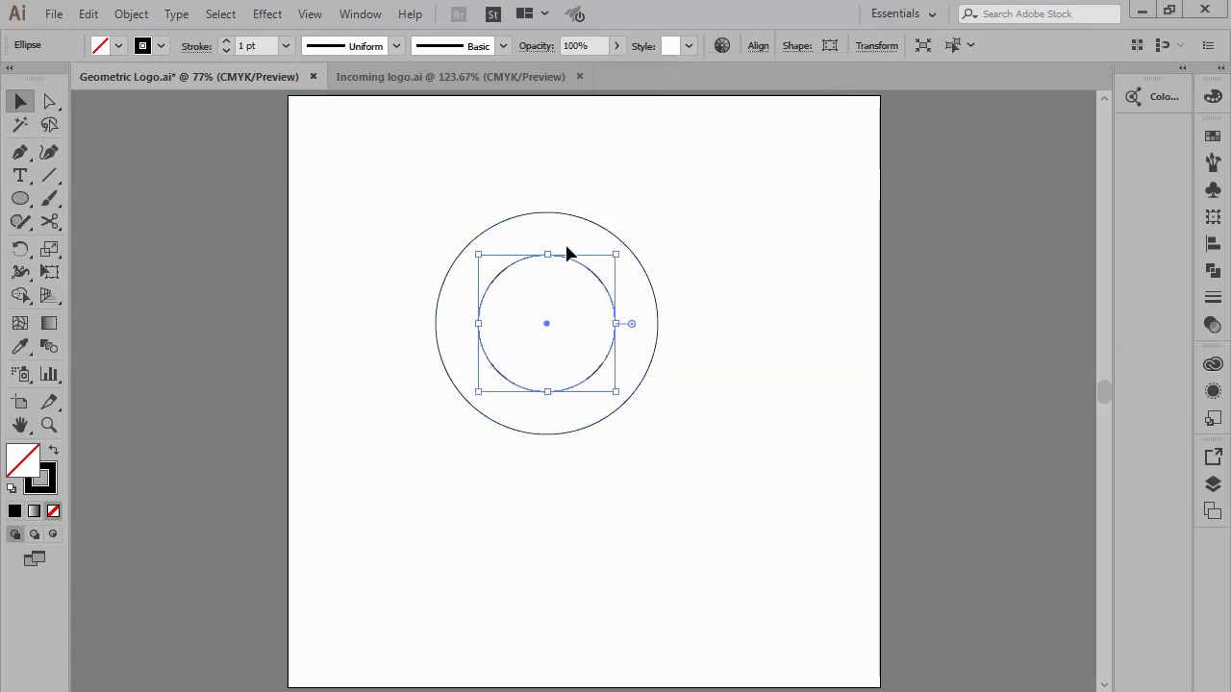
Step: Paste a copy of the outer circle in place and shrink it into a small centre circle
click(552, 217)
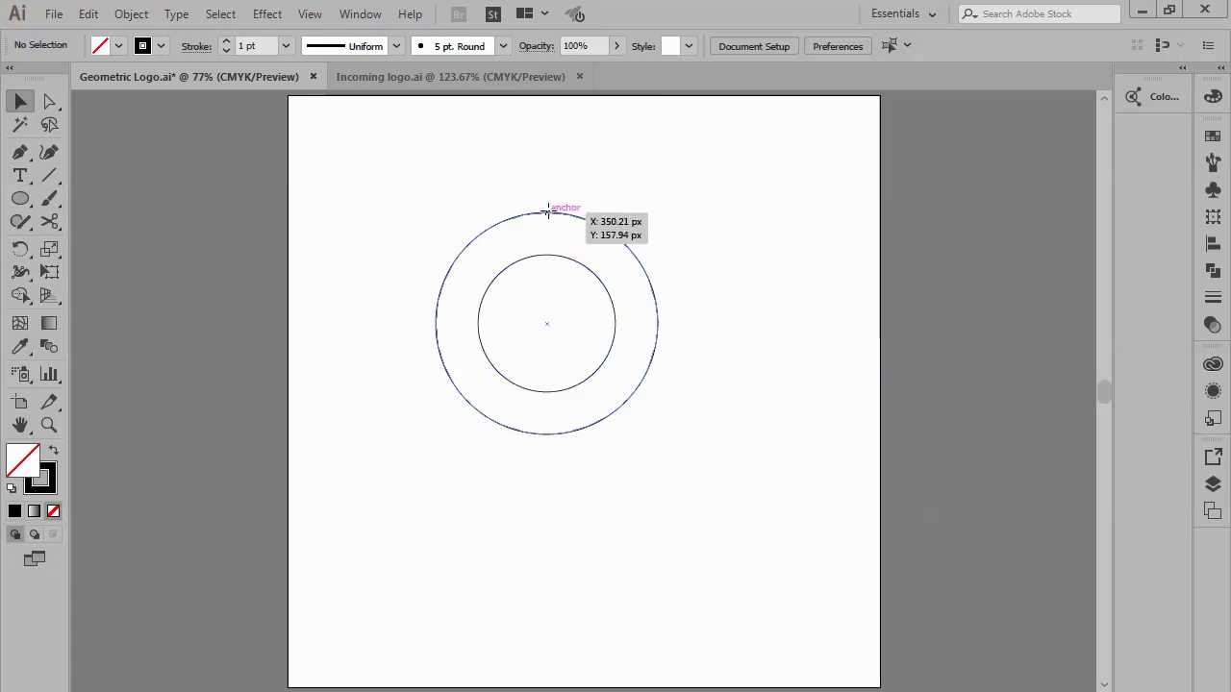
click(88, 14)
key(Escape)
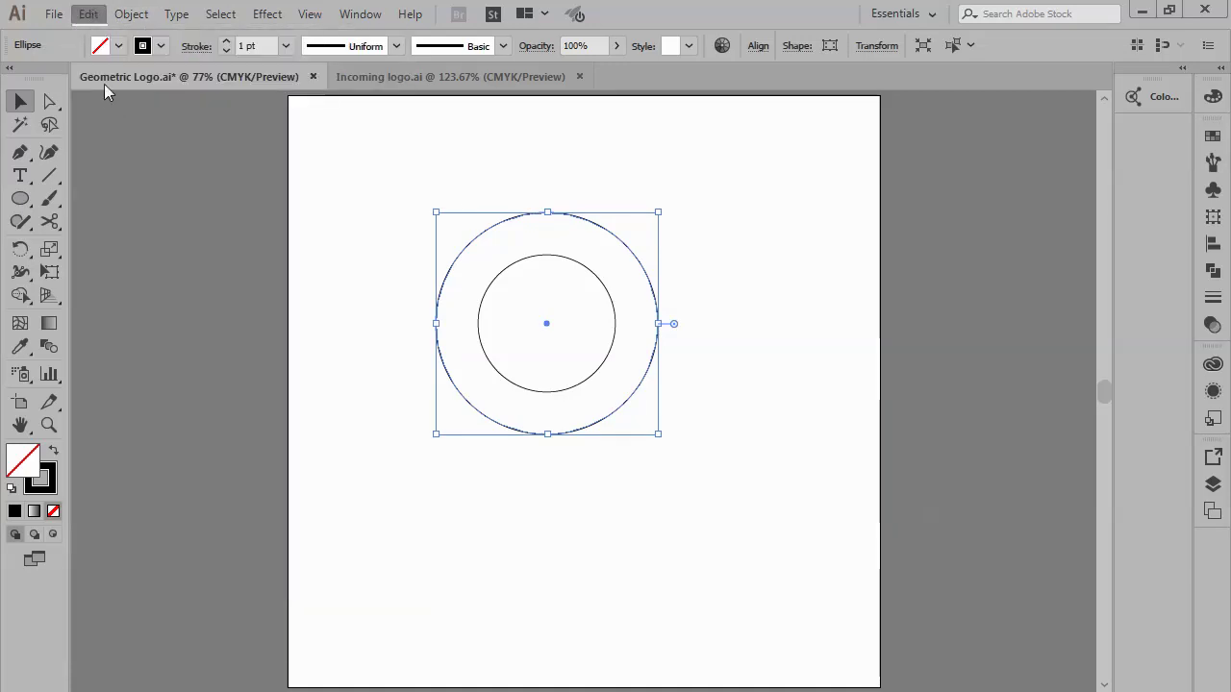
click(87, 14)
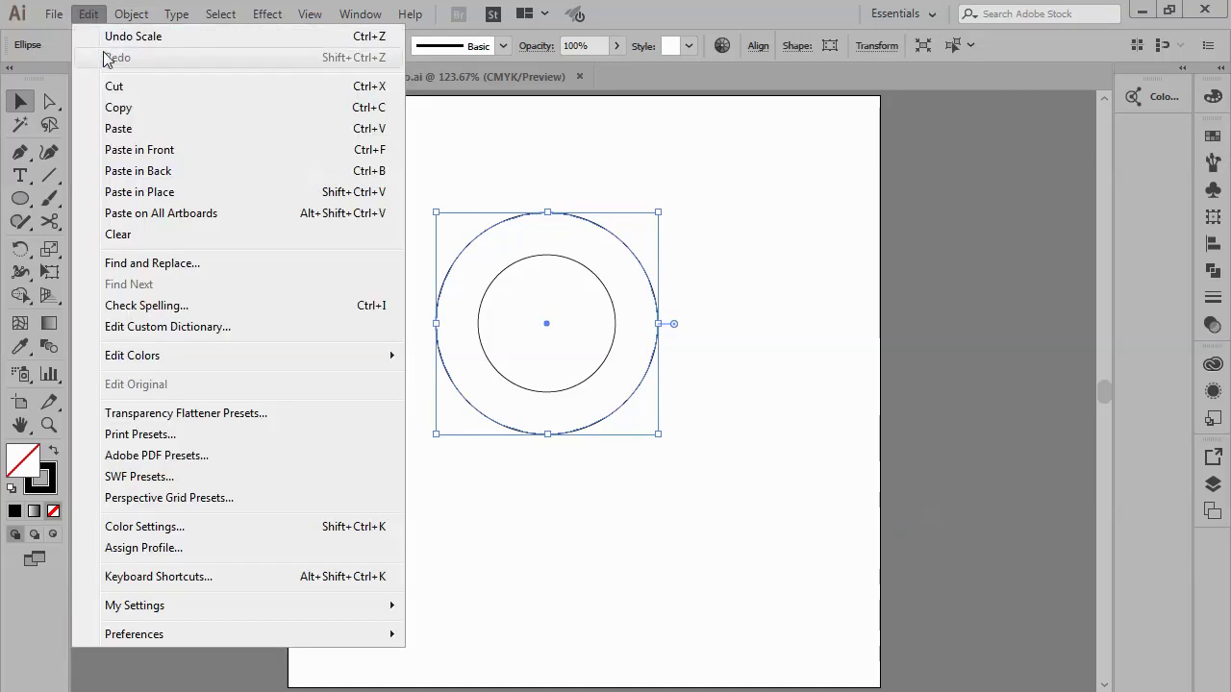
click(142, 189)
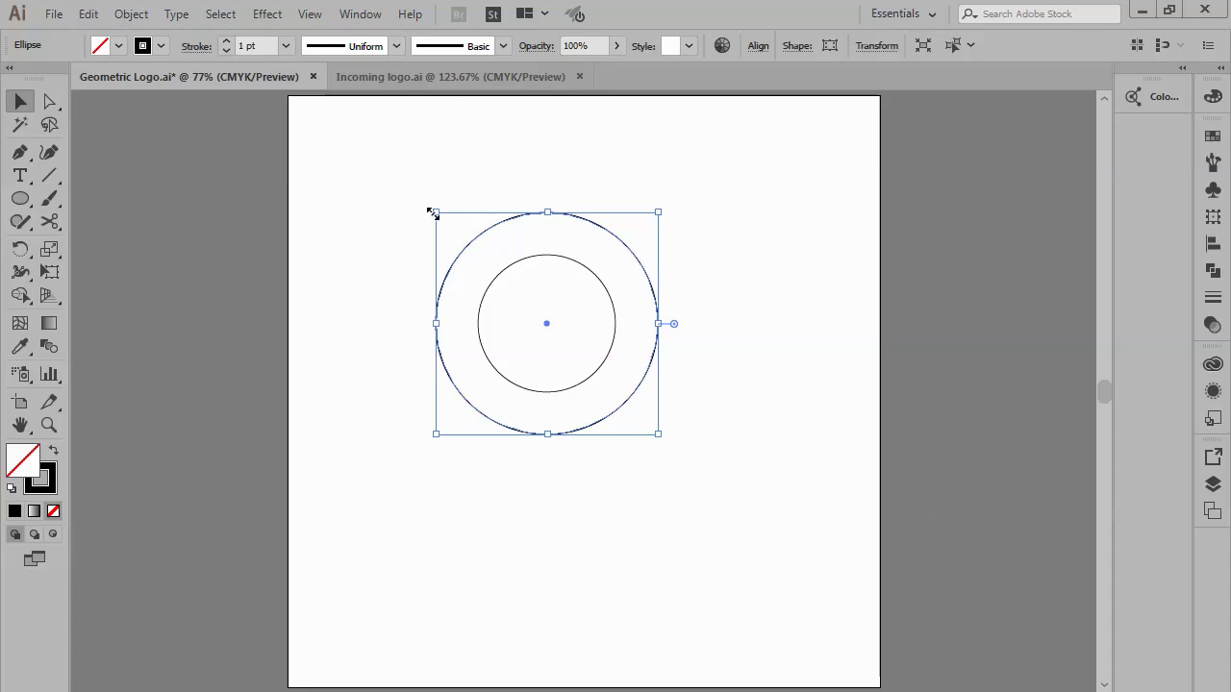
drag(433, 212, 530, 299)
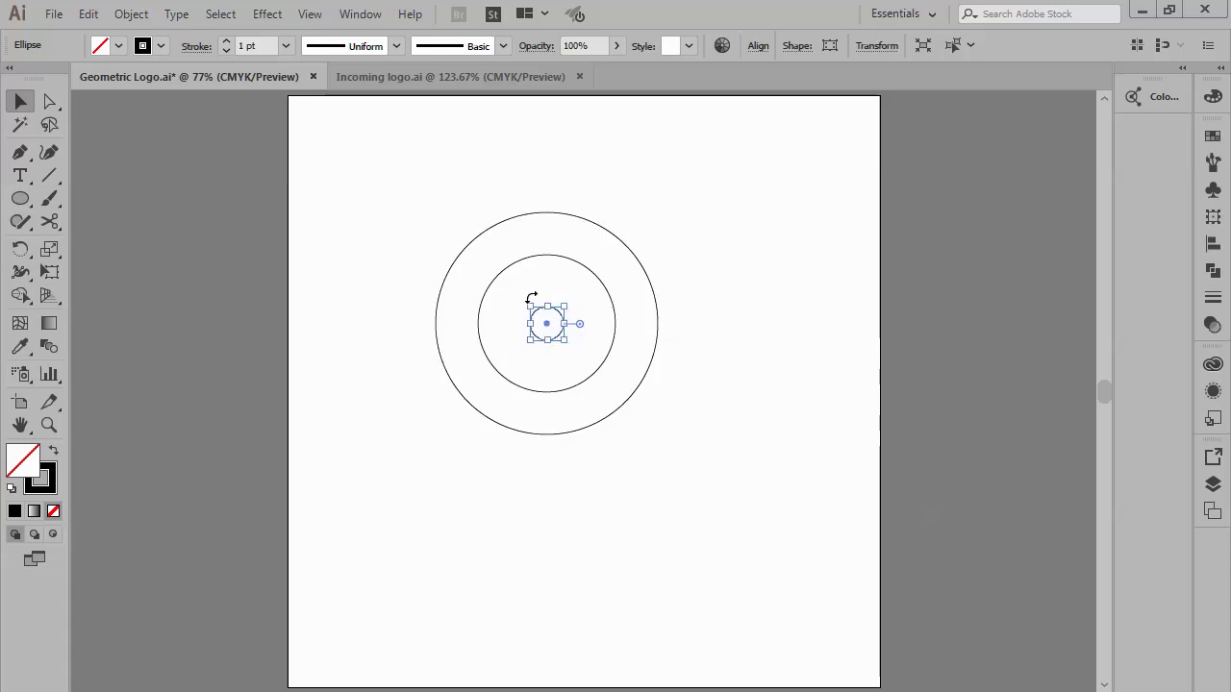
click(539, 288)
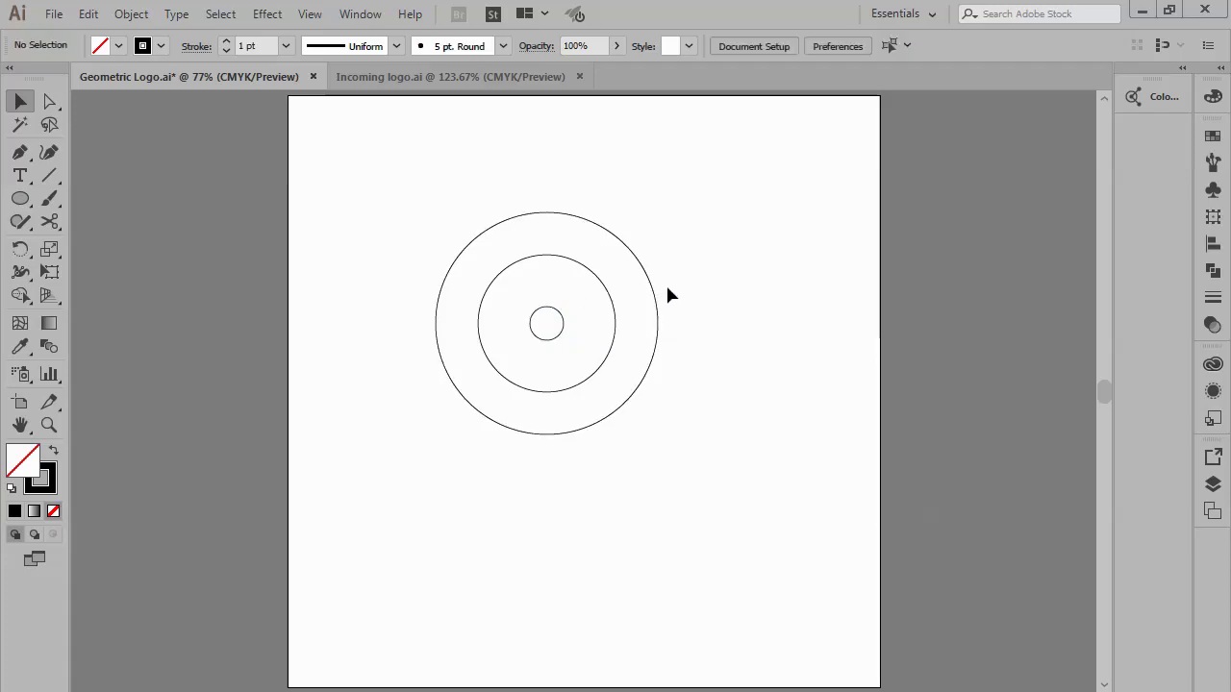
Step: Right-align the middle circle to the outer circle's edge, zoom in, and switch to Outline view
drag(665, 283, 592, 331)
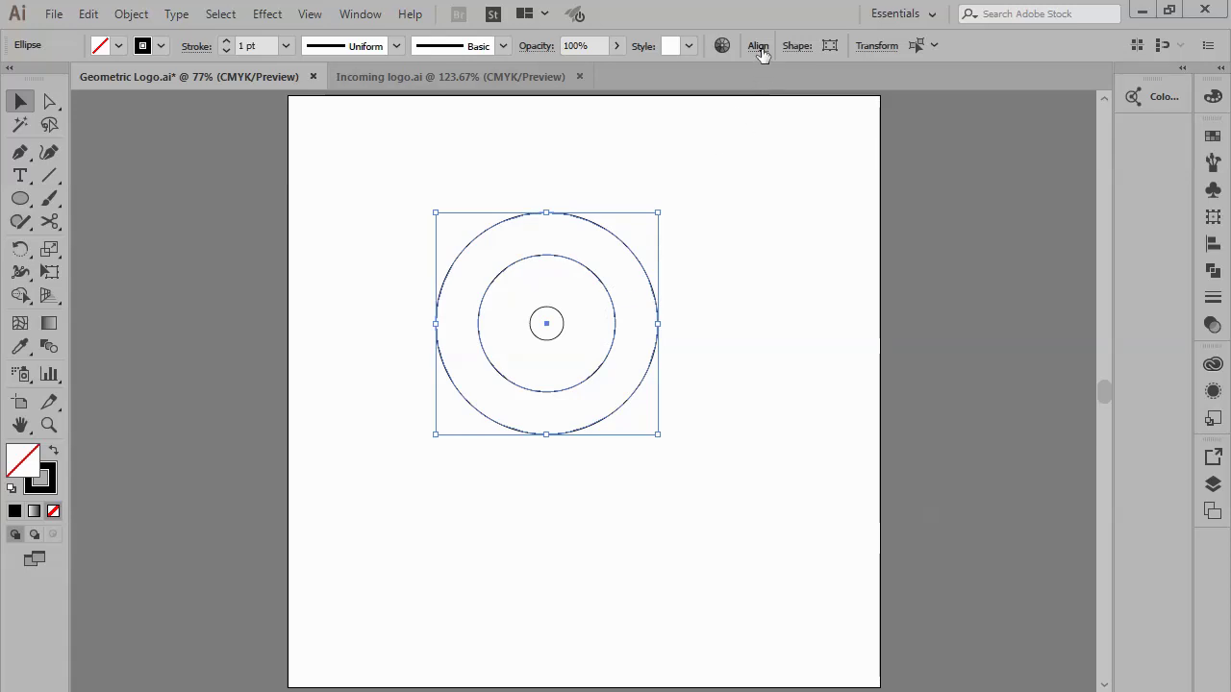
click(759, 46)
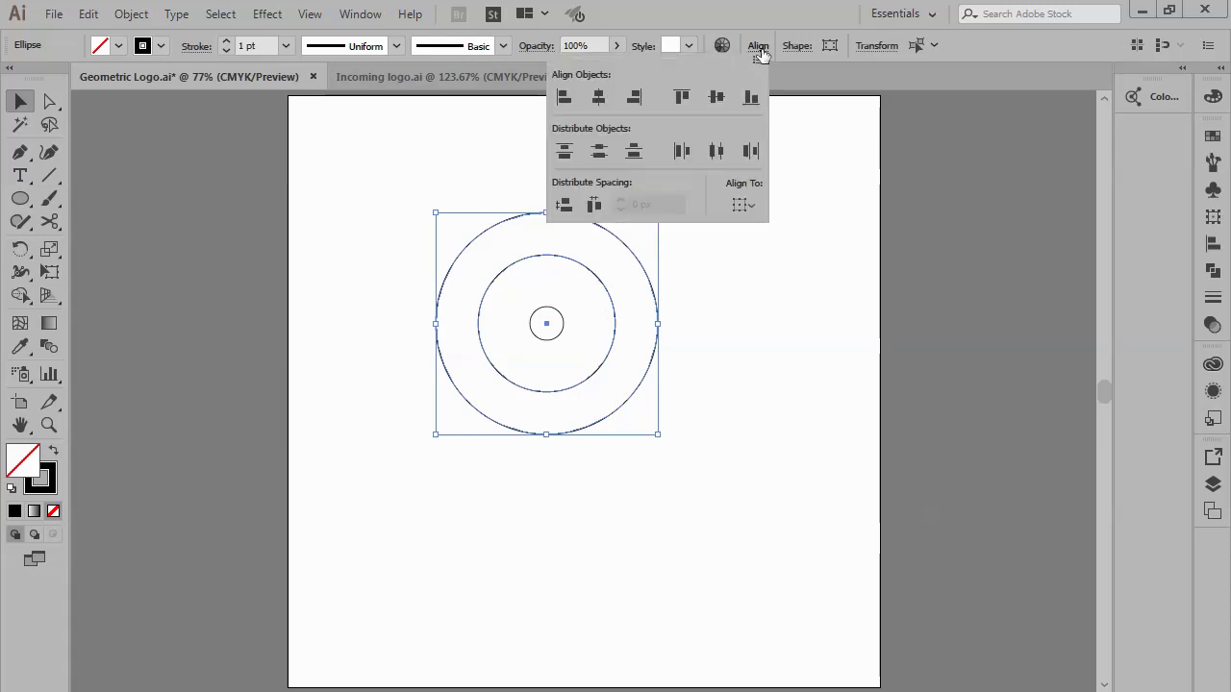
click(641, 102)
click(706, 365)
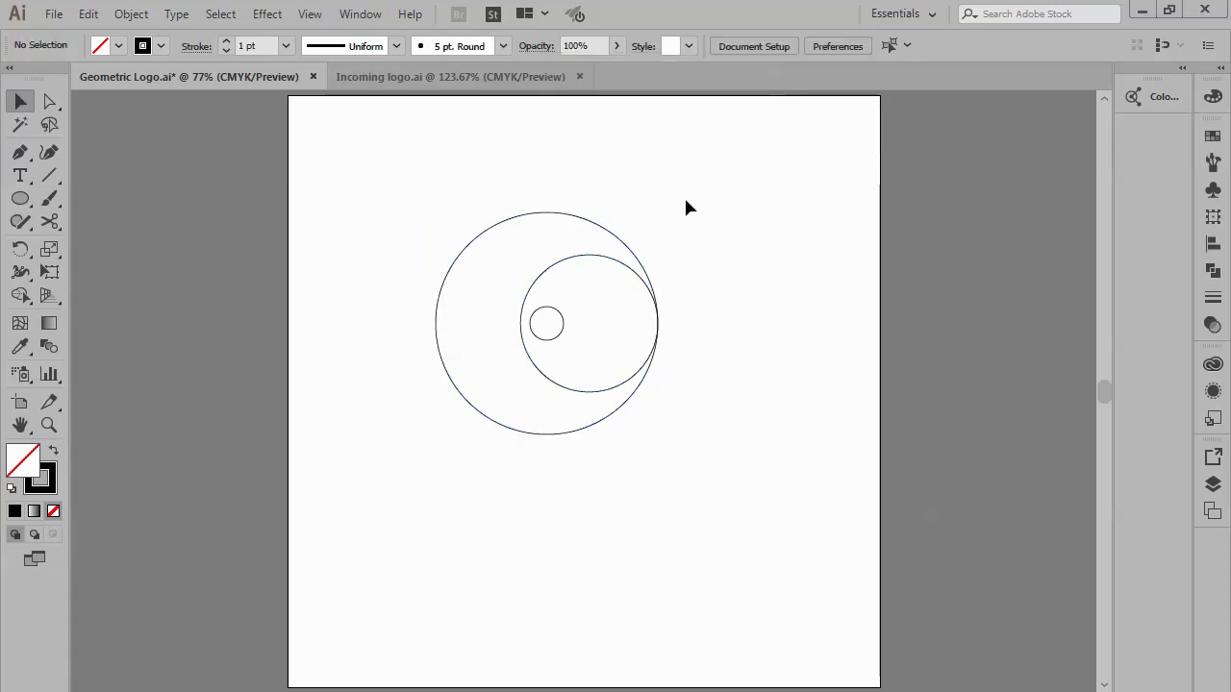
drag(693, 166, 352, 503)
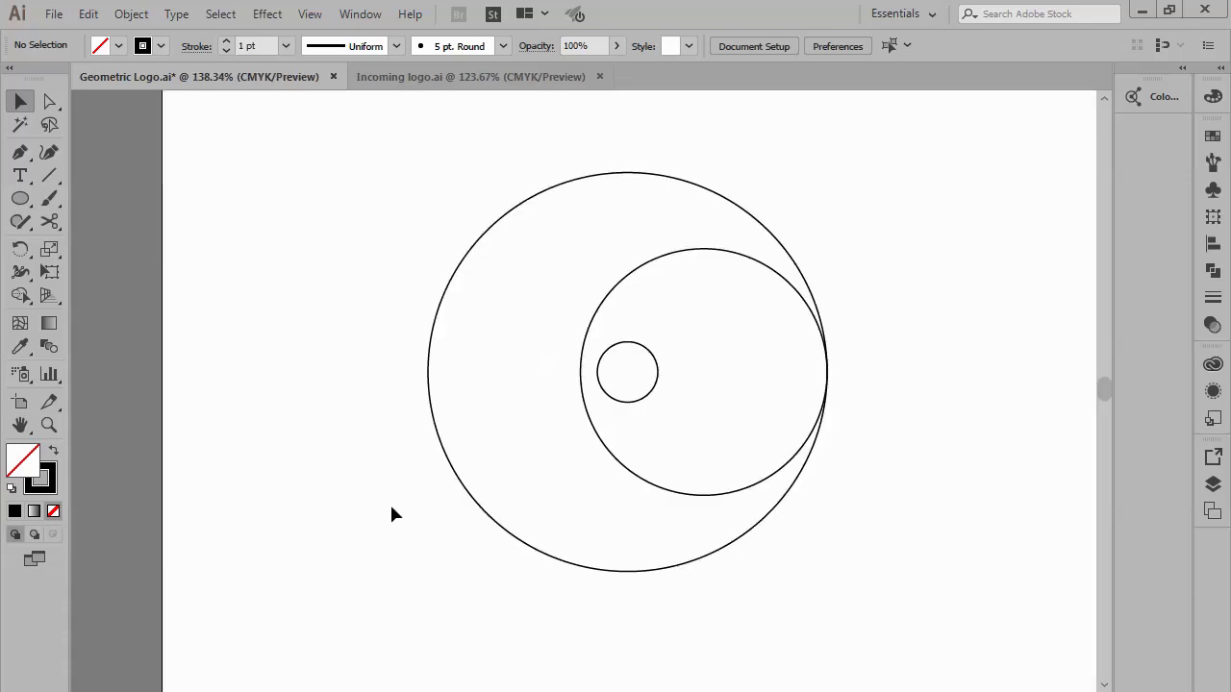
key(ctrl+y)
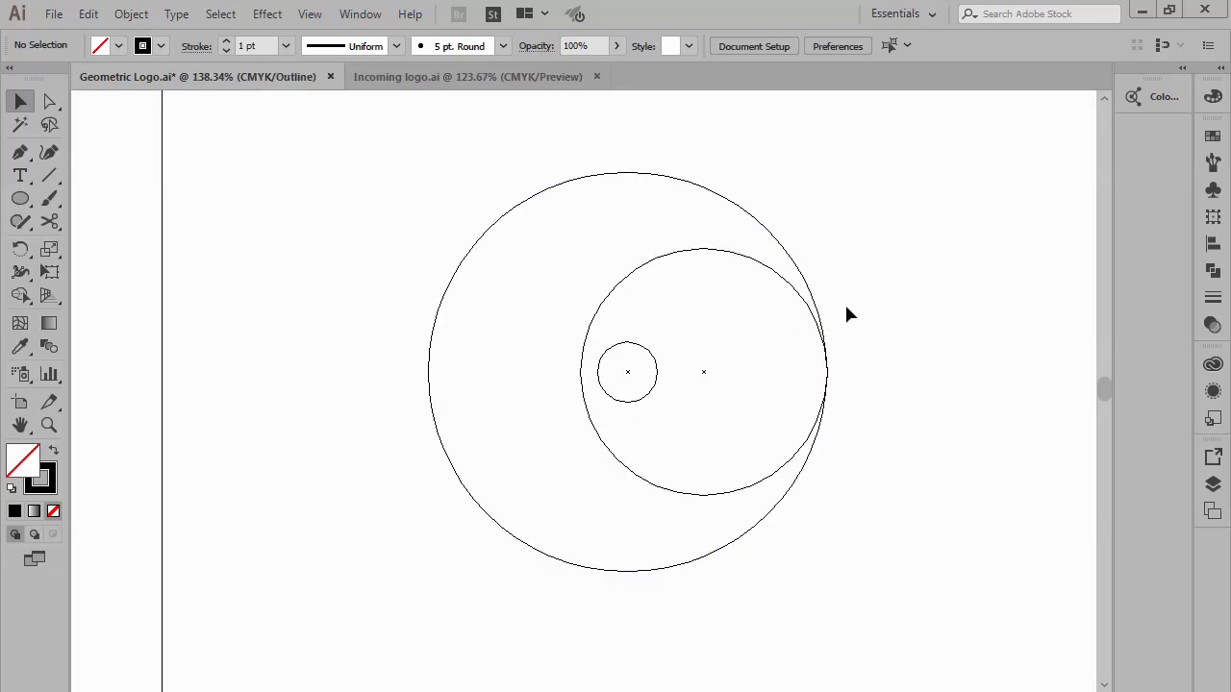
Step: Copy the middle circle around the centre at 30° steps, repeating with Ctrl+D
drag(846, 308, 794, 338)
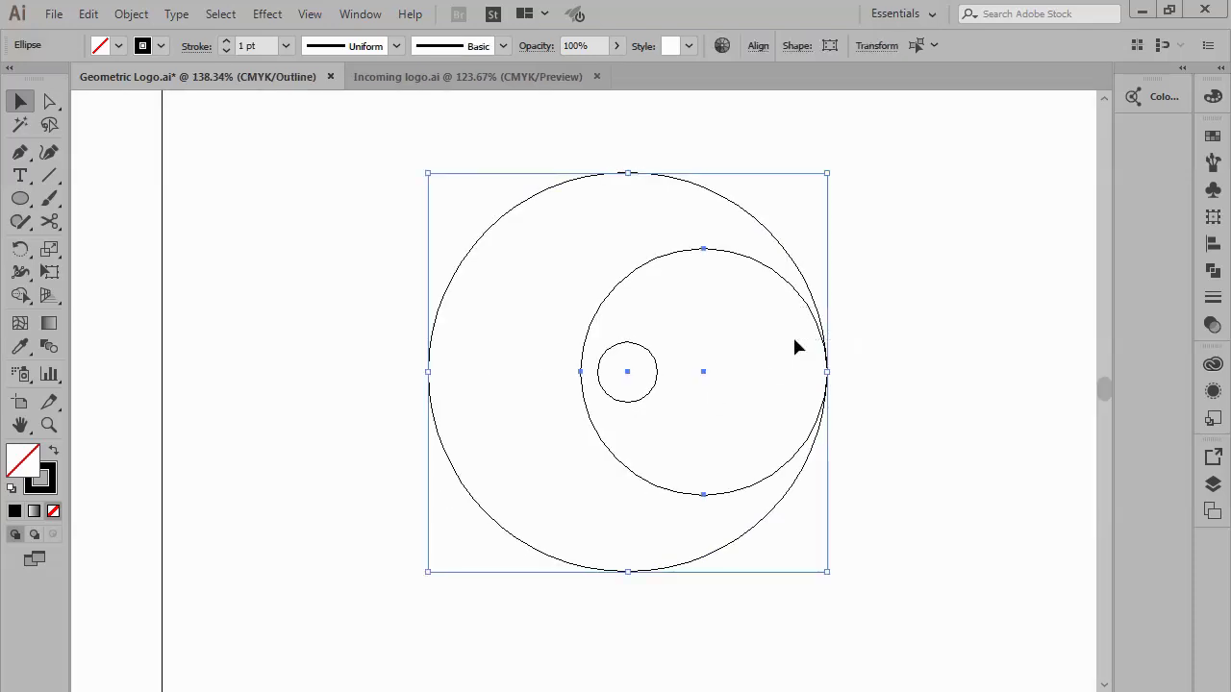
key(r)
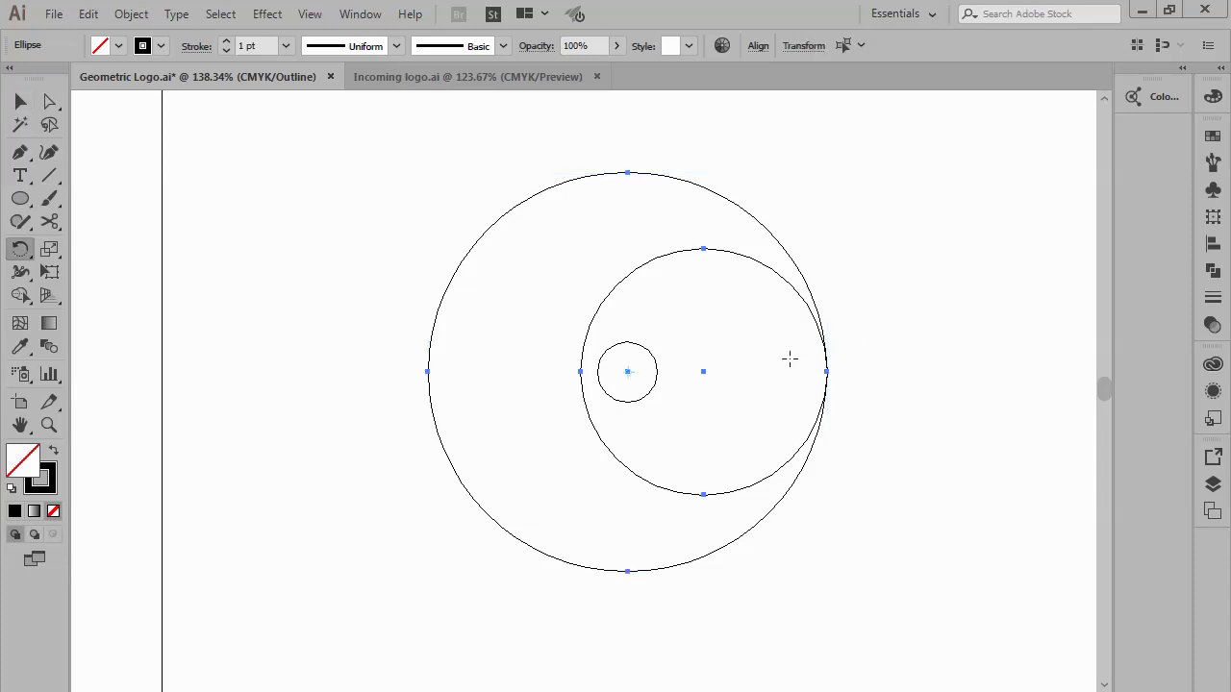
key(Return)
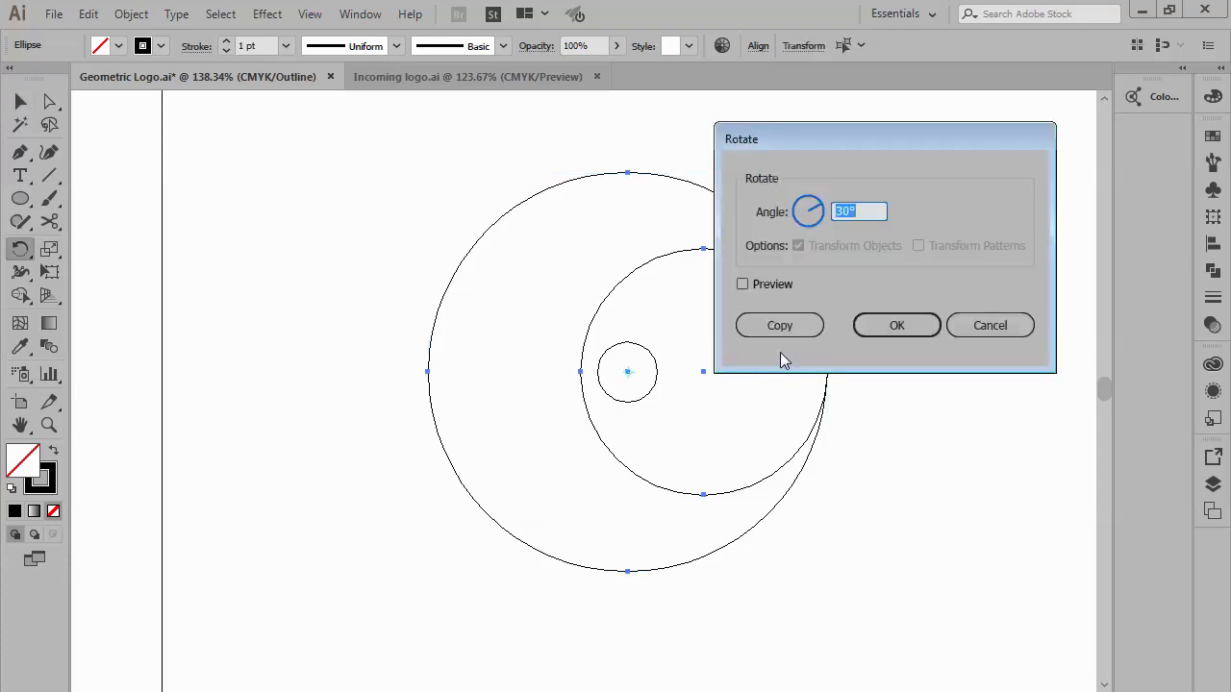
click(789, 329)
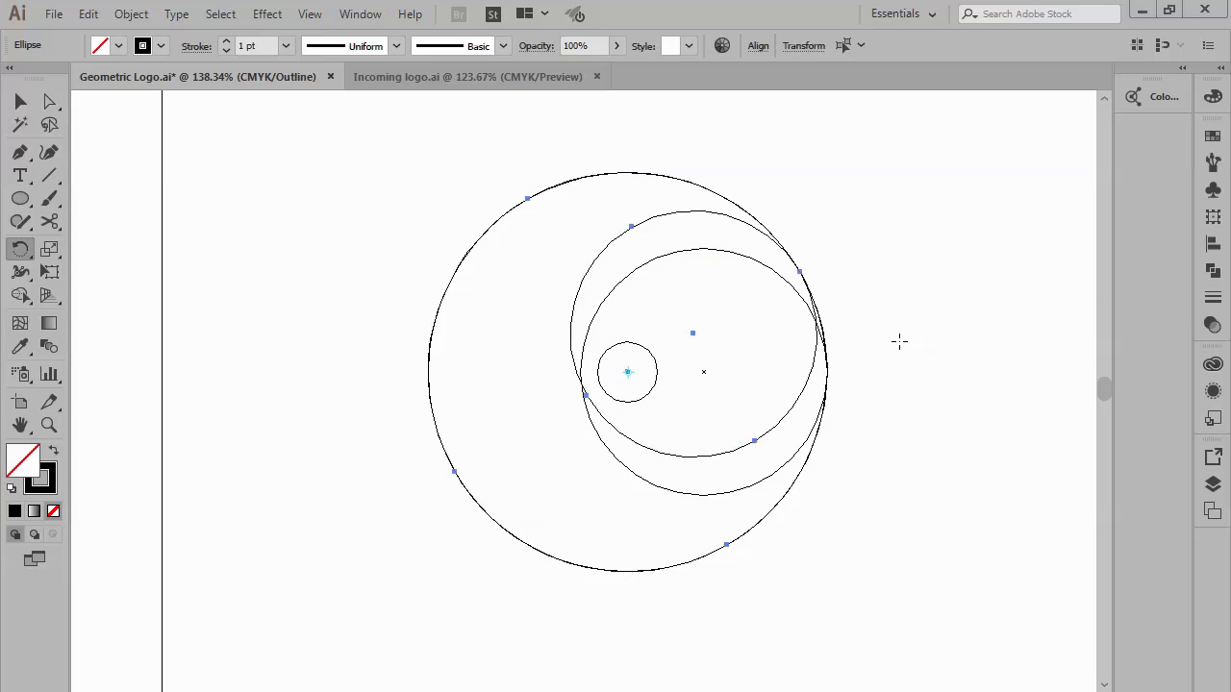
key(ctrl+d)
key(ctrl+d)
key(ctrl+d)
key(ctrl+d)
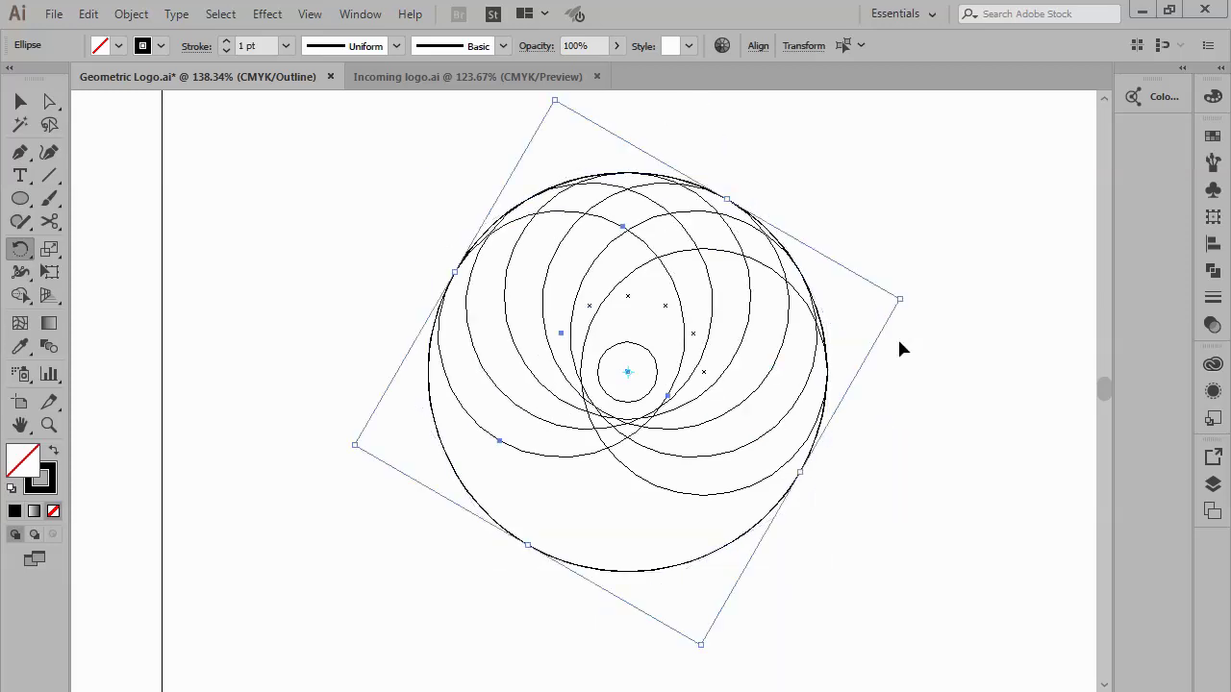
key(ctrl+d)
key(ctrl+d)
key(ctrl+d)
key(ctrl+d)
key(ctrl+d)
key(ctrl+d)
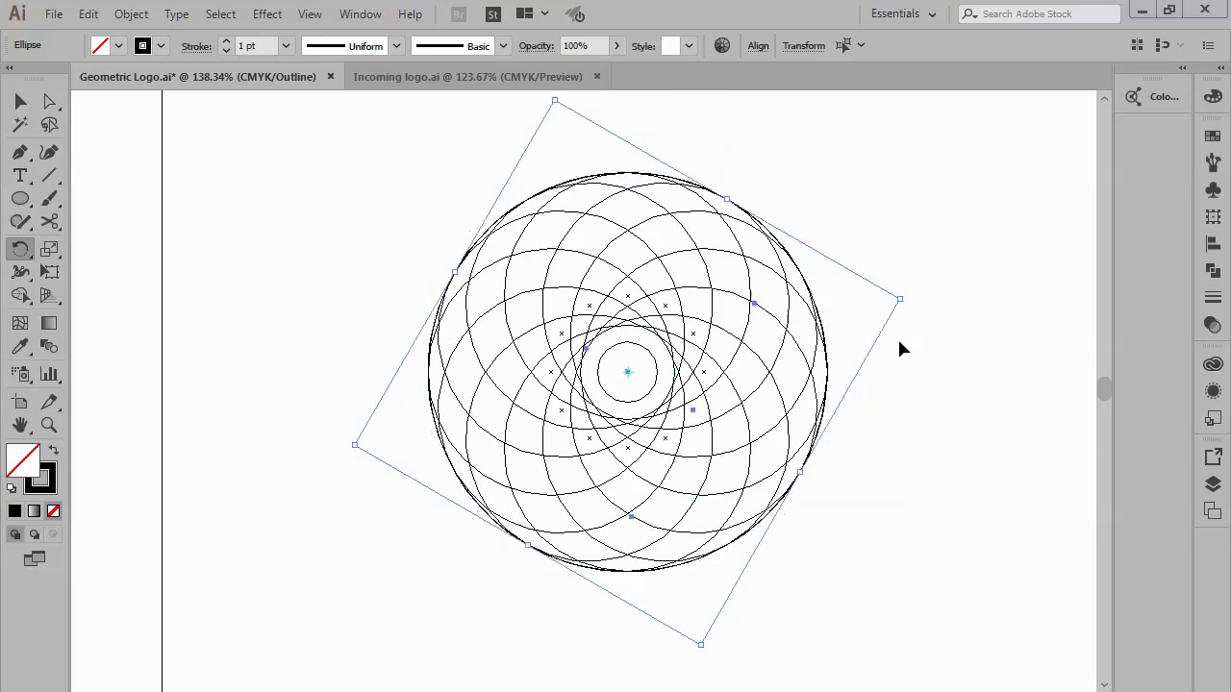
key(v)
click(889, 345)
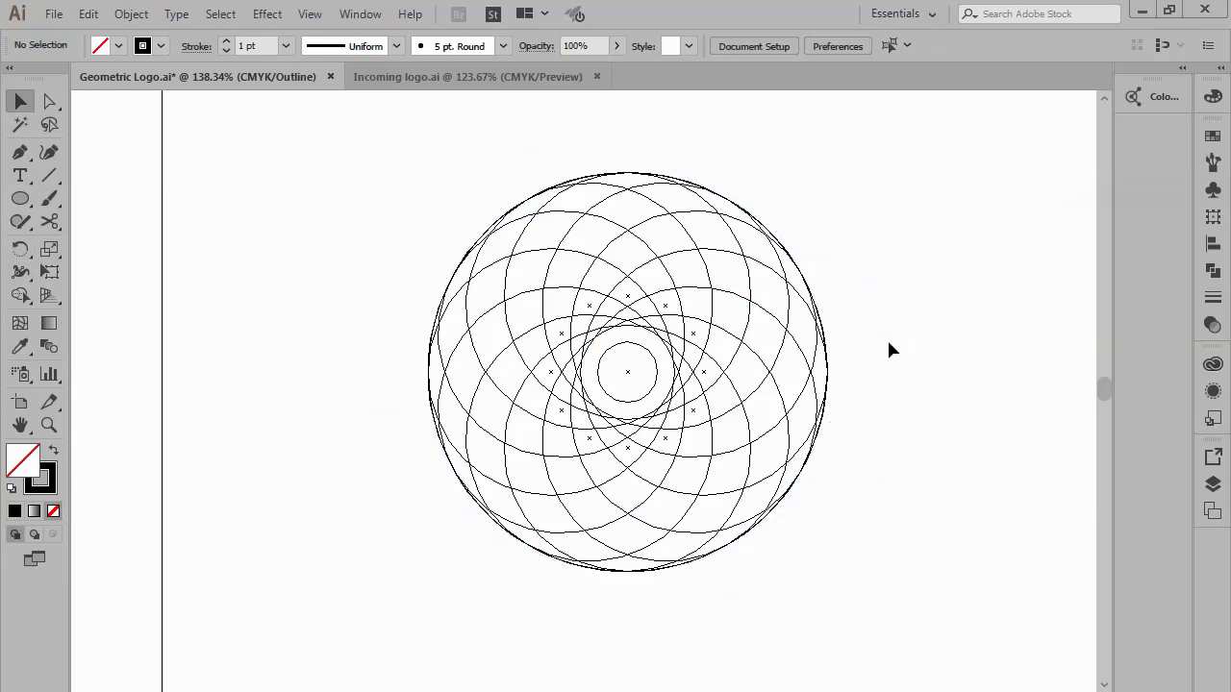
click(823, 329)
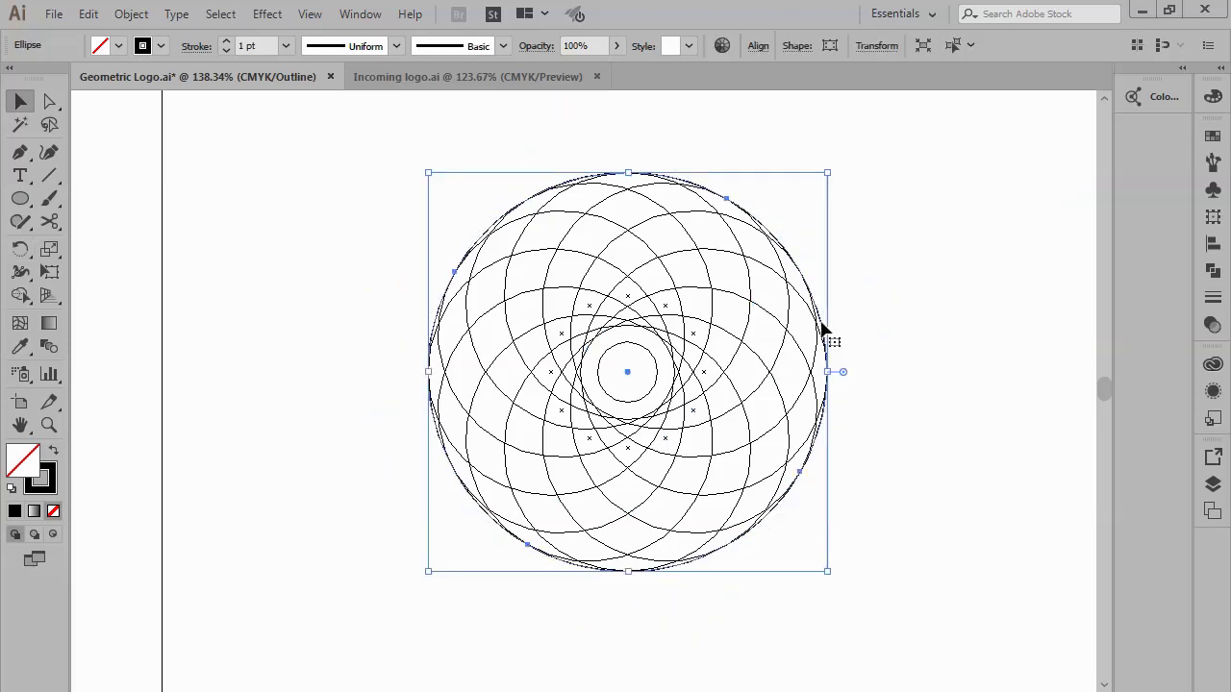
shift+click(823, 329)
shift+click(823, 328)
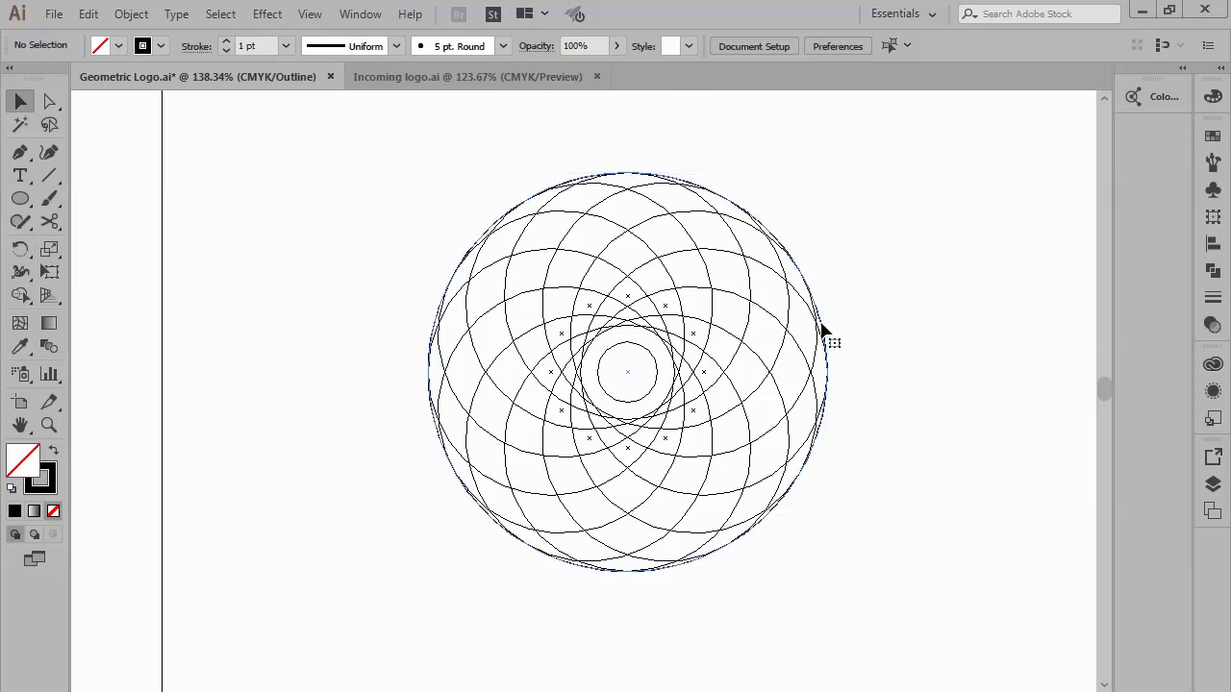
shift+click(823, 329)
click(823, 329)
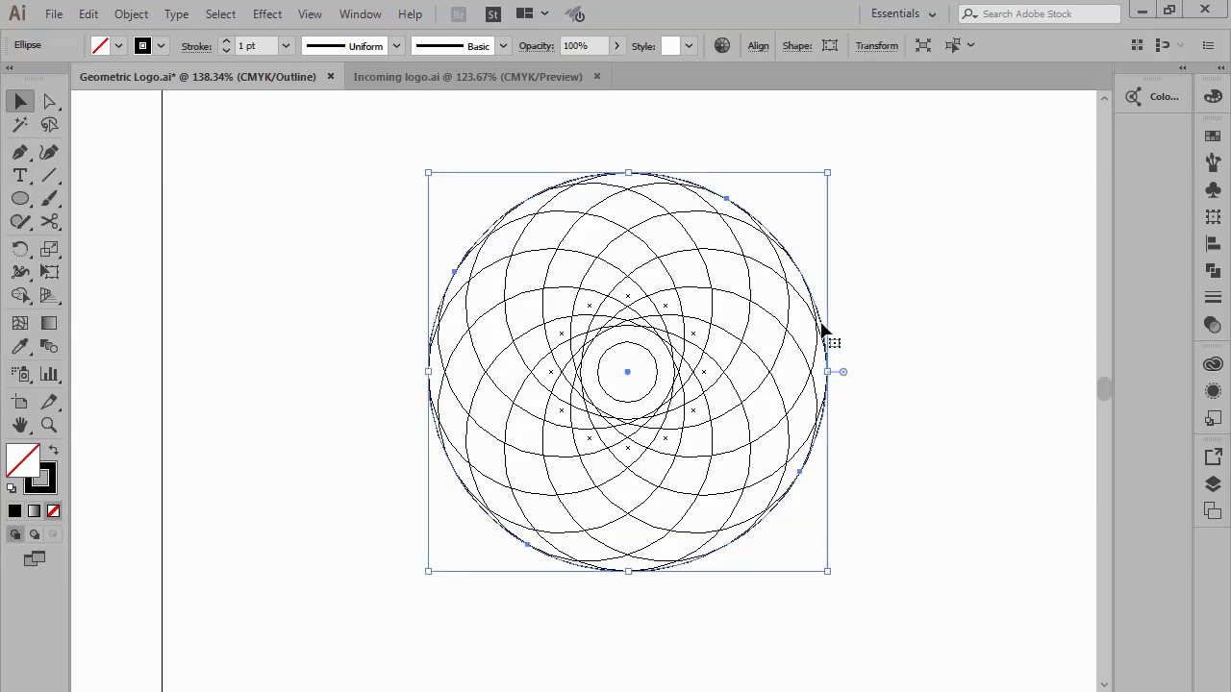
click(823, 329)
click(824, 329)
click(823, 329)
click(824, 329)
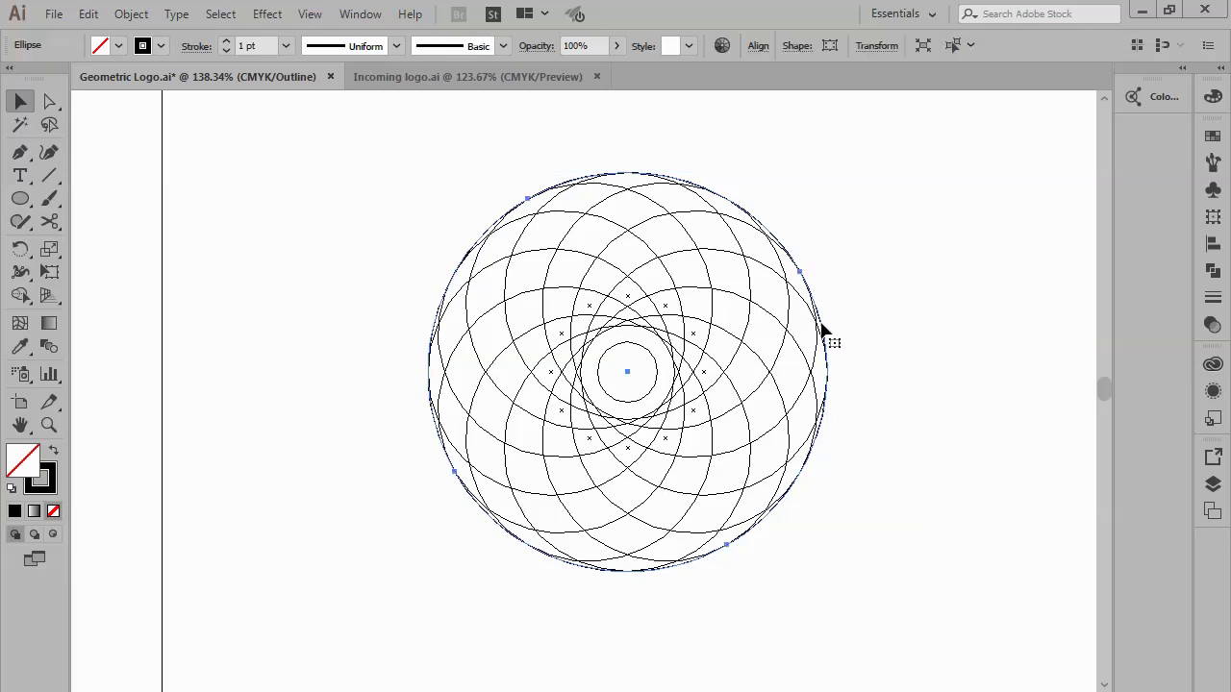
click(823, 329)
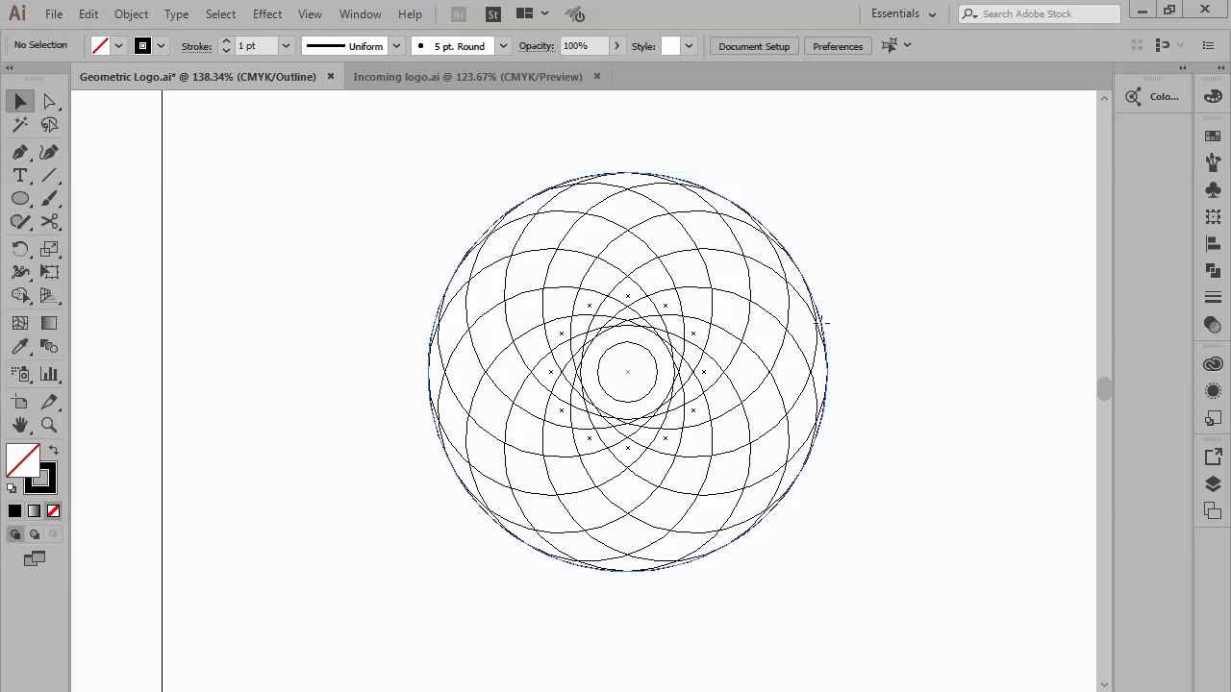
click(823, 329)
click(823, 329)
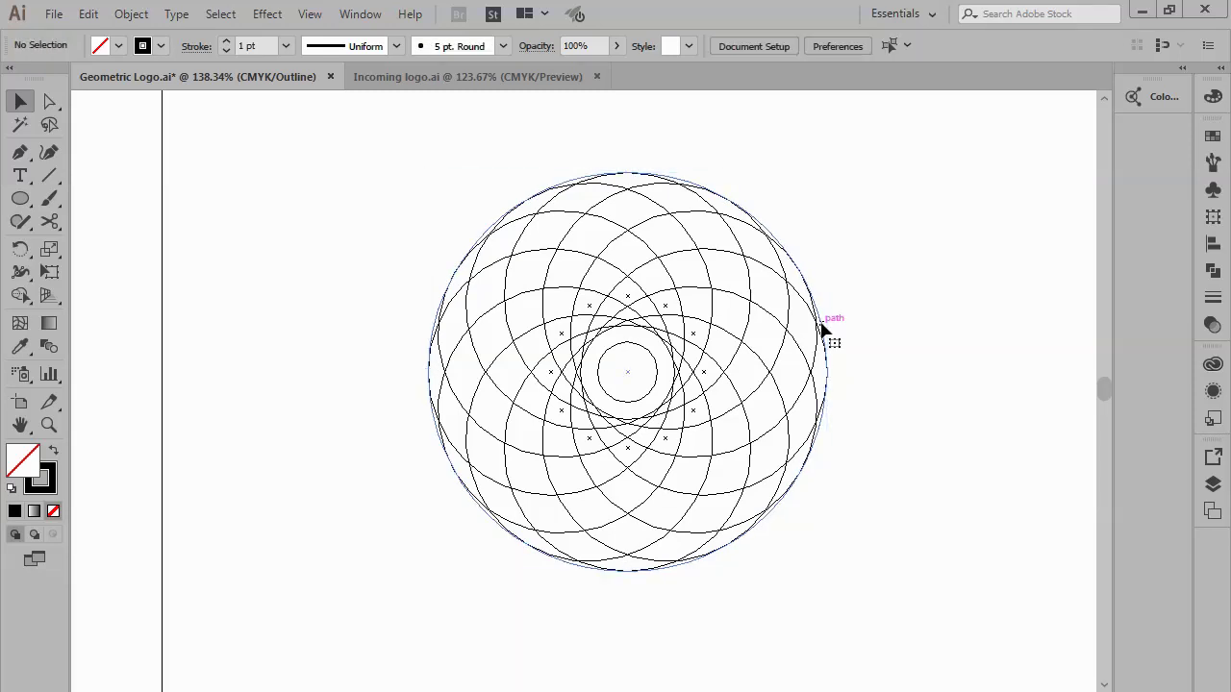
click(823, 328)
shift+click(823, 329)
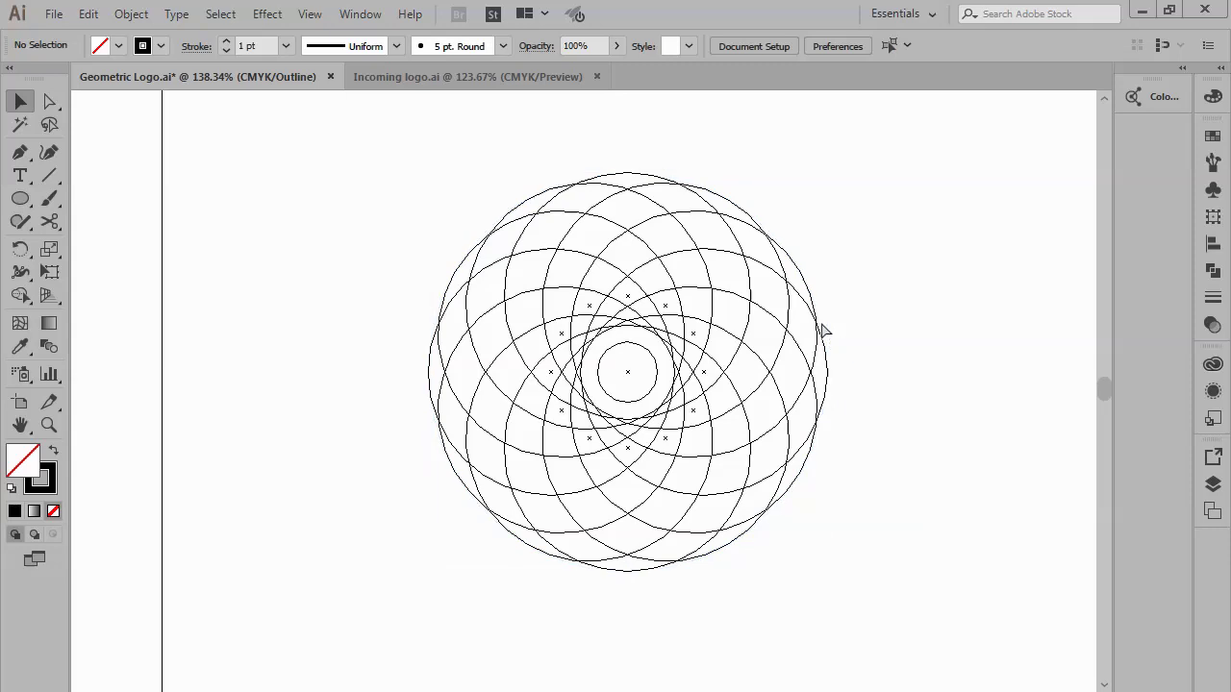
click(823, 329)
Step: Scale the centre circle up to about 71 px to meet the rosette's inner curves, then fit the artboard
click(894, 354)
drag(843, 250, 393, 538)
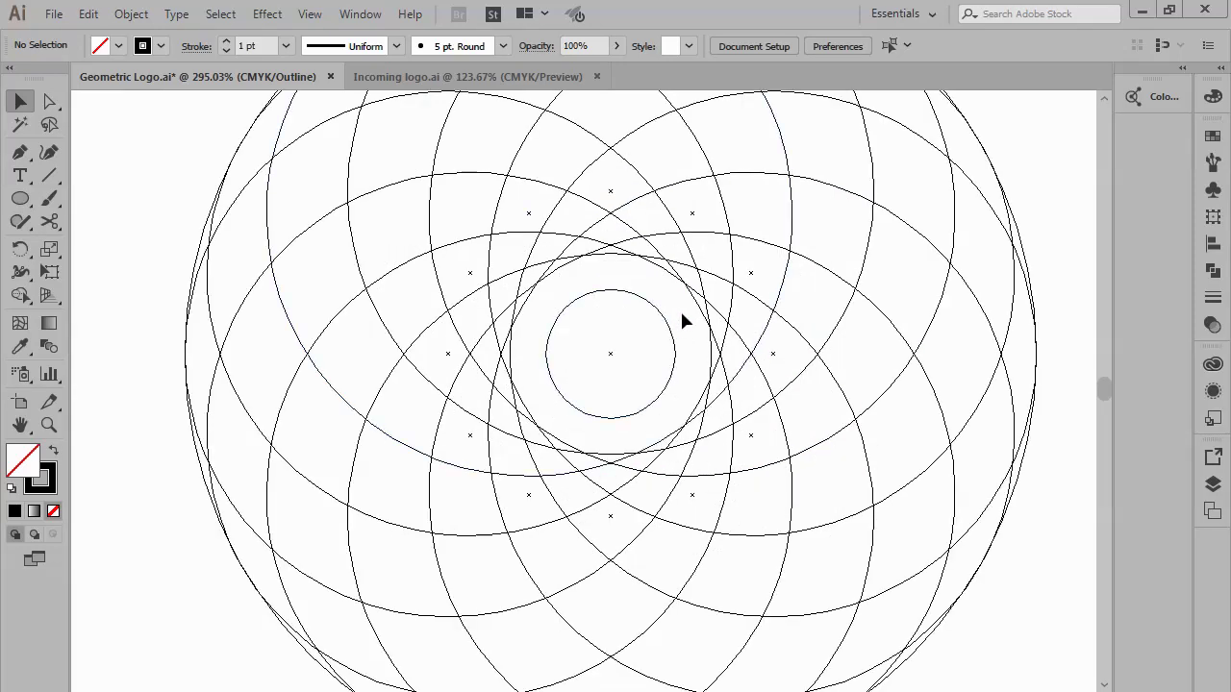
drag(774, 279, 429, 478)
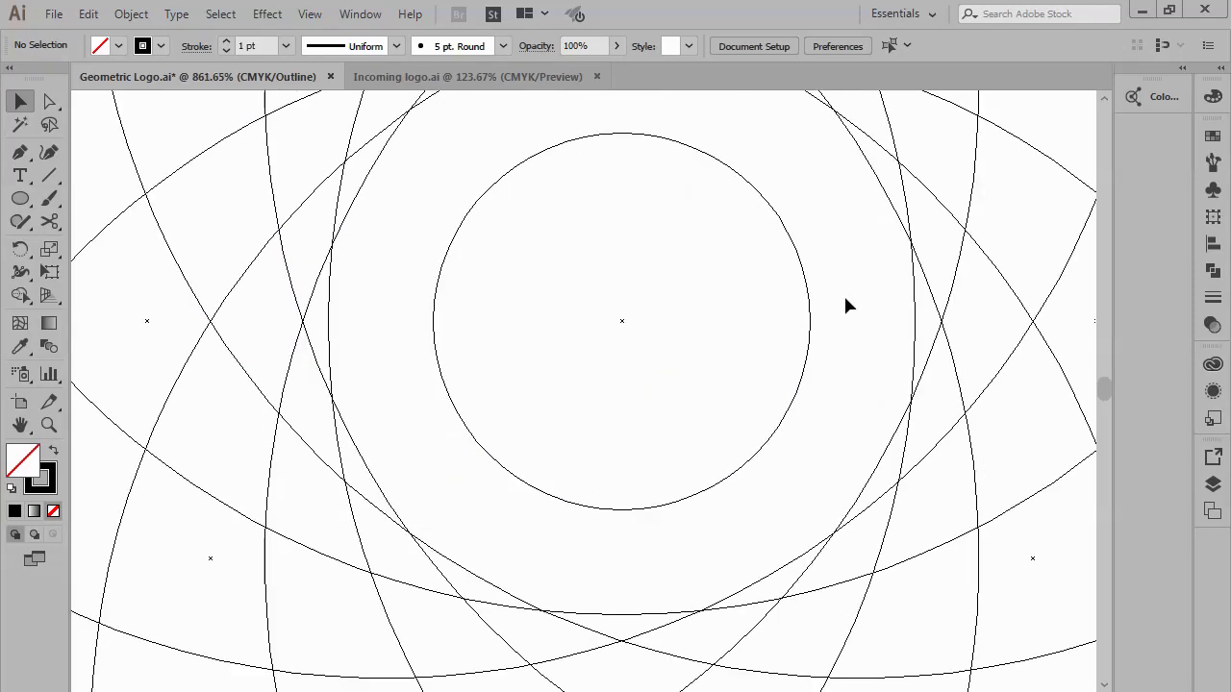
drag(844, 288, 741, 344)
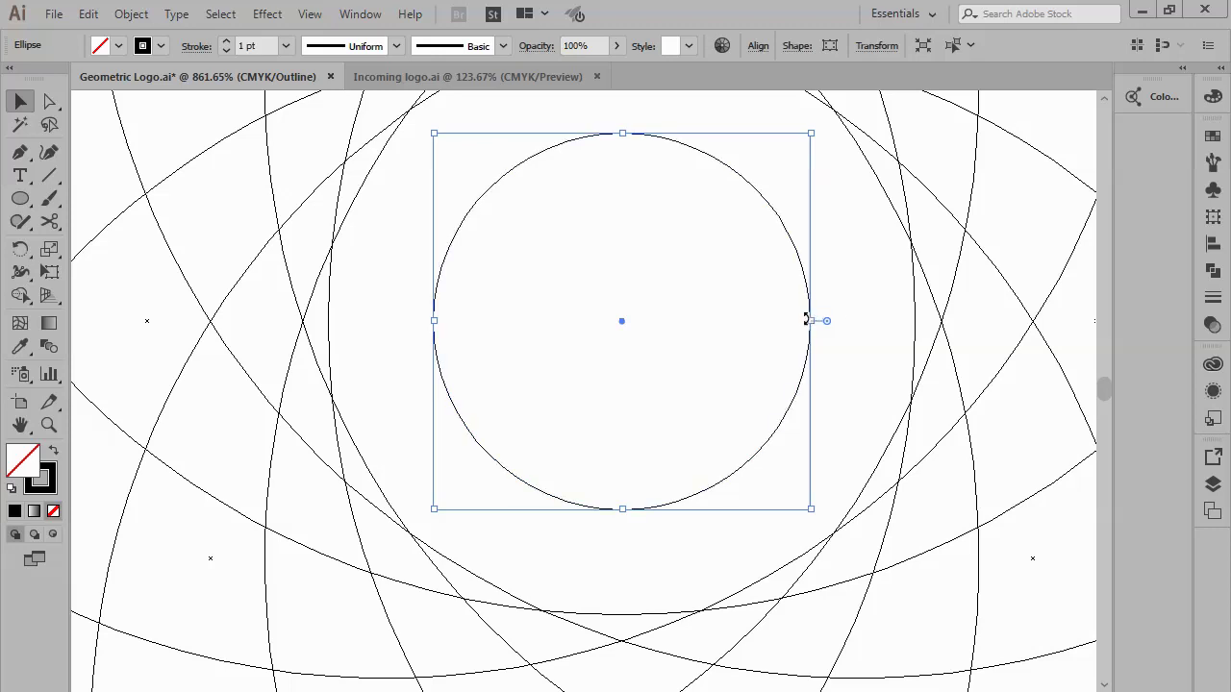
mouse_move(807, 321)
mouse_down()
mouse_move(917, 318)
mouse_move(909, 390)
mouse_up()
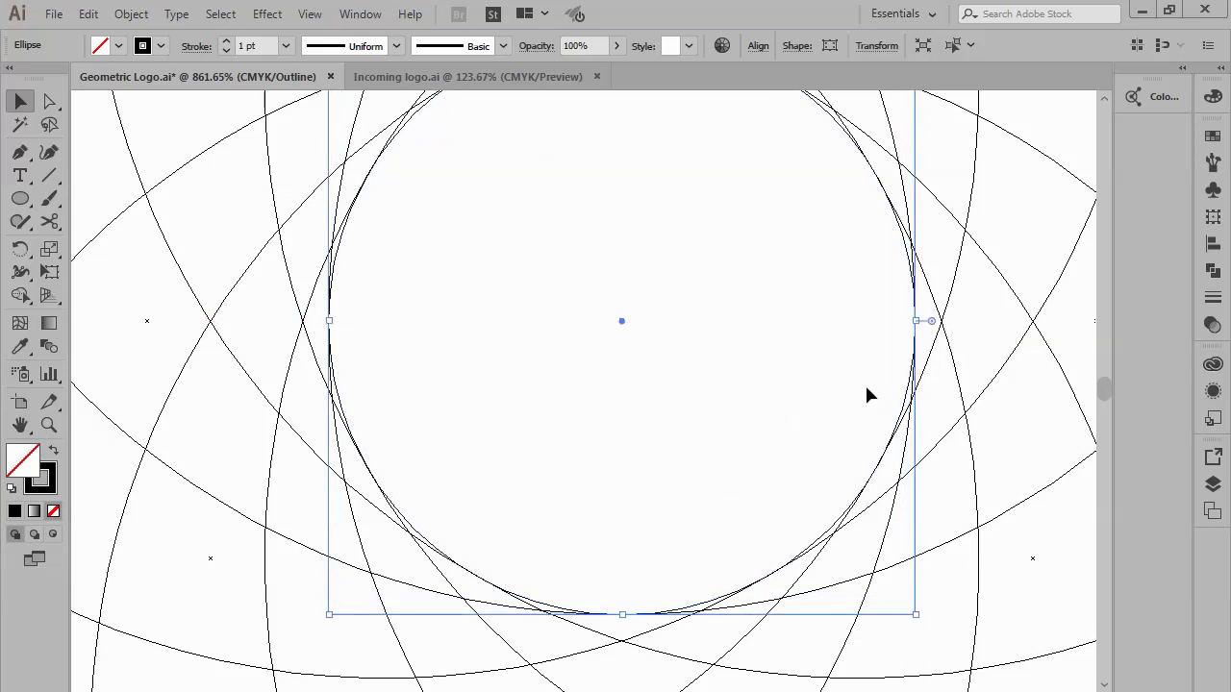
click(834, 390)
scroll(835, 389, up, 1)
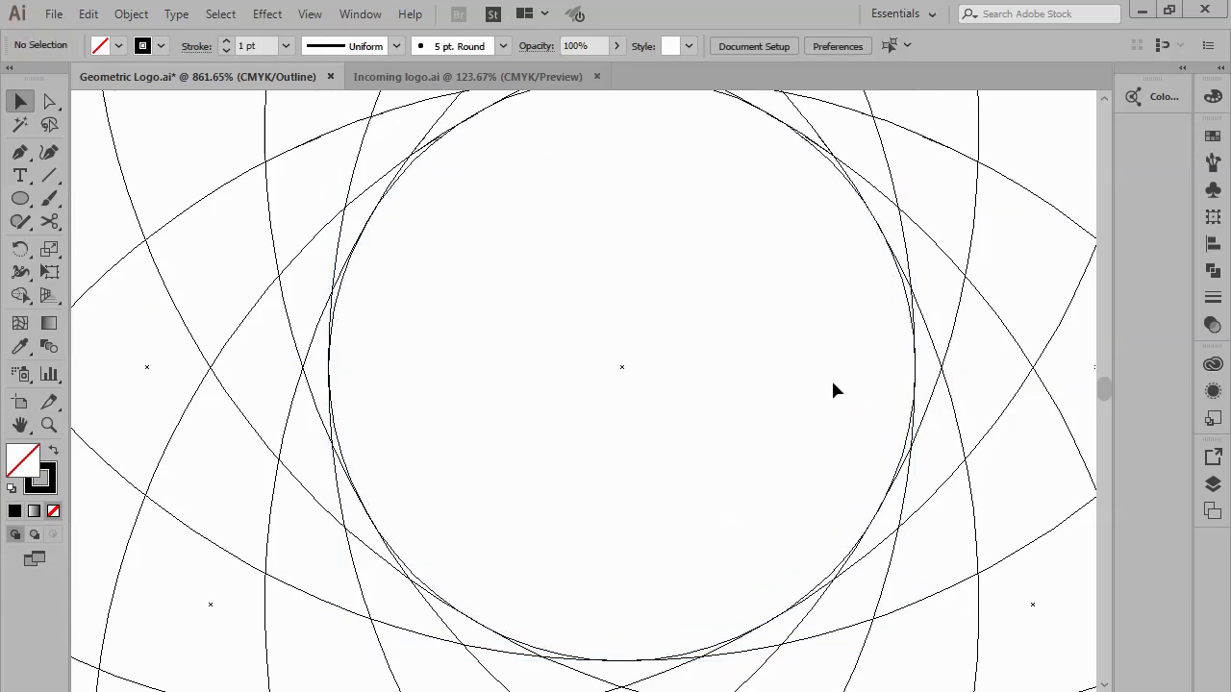
key(ctrl+0)
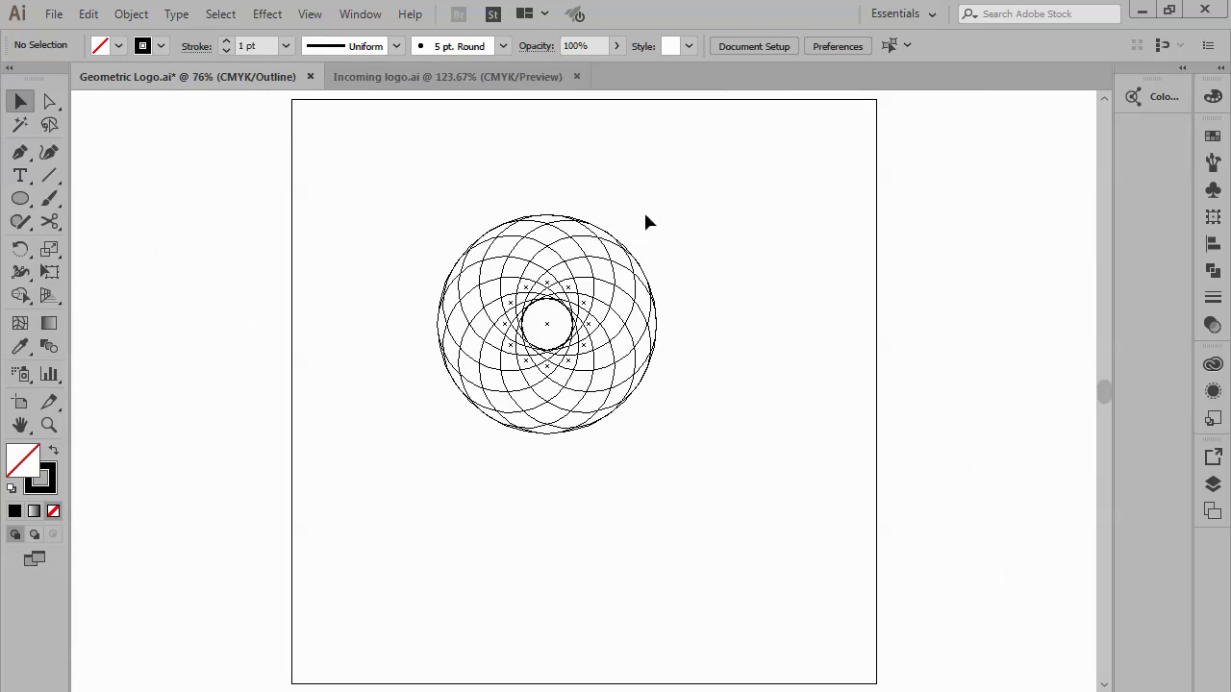
Step: Select all rosette circles and zoom close on the centre circle with Shape Builder active
drag(694, 194, 392, 462)
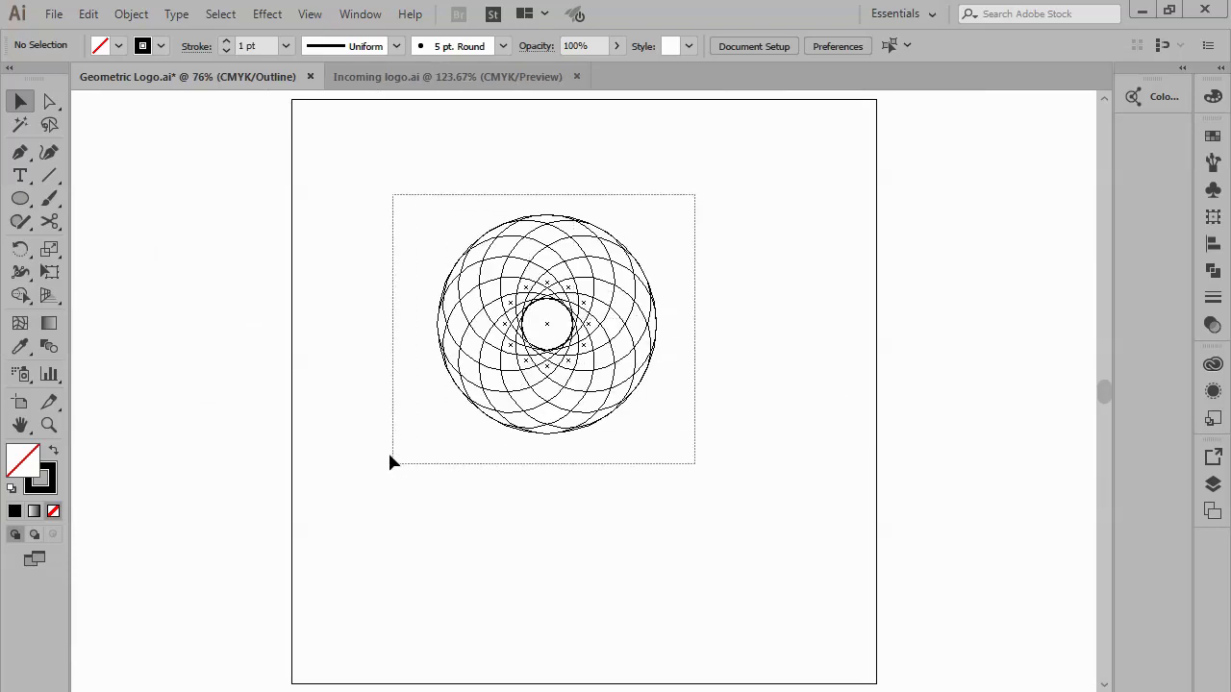
scroll(497, 367, up, 5)
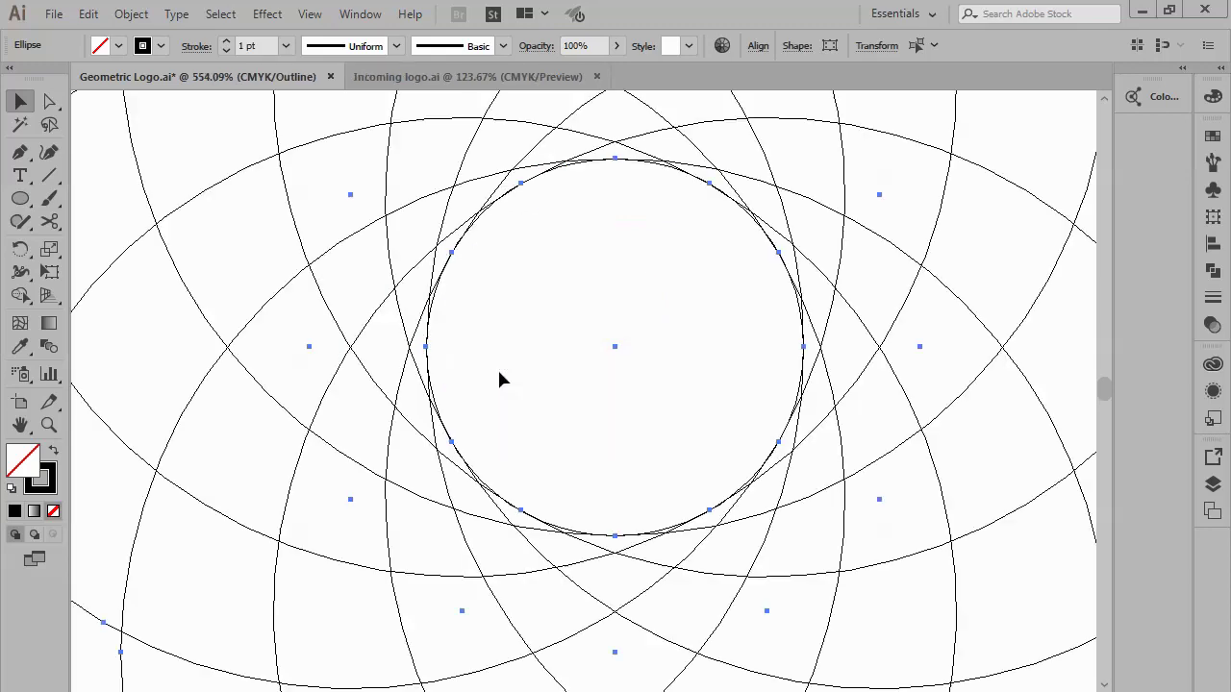
drag(819, 153, 368, 548)
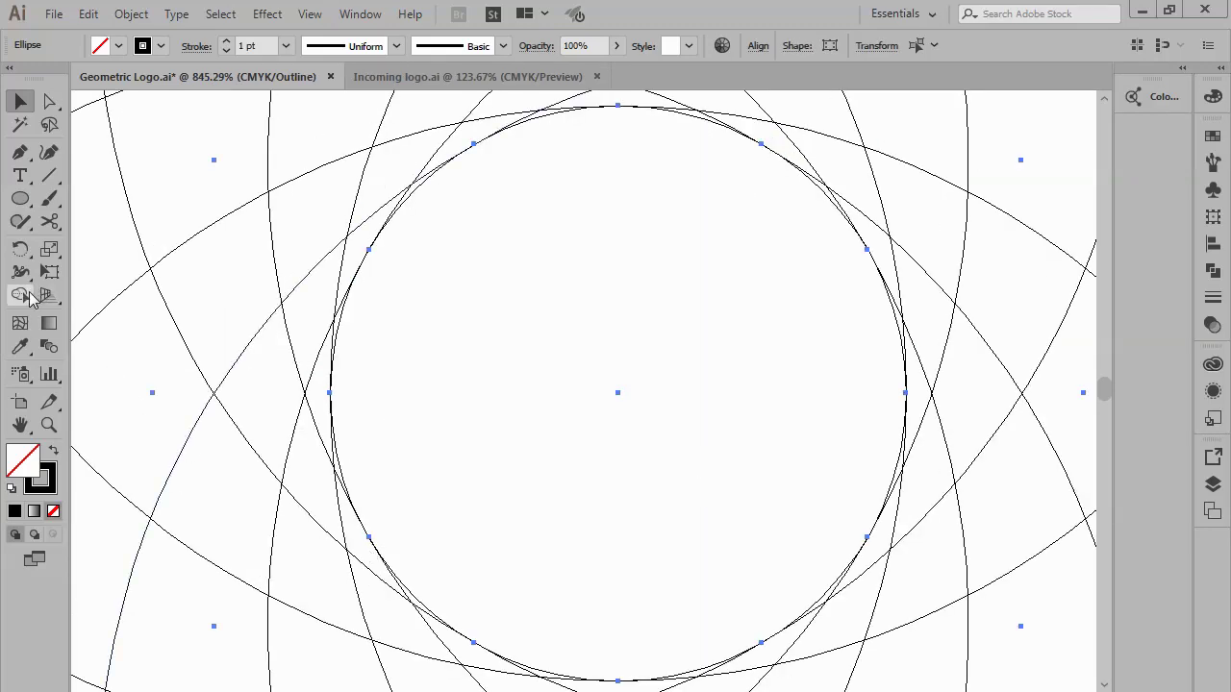
click(20, 295)
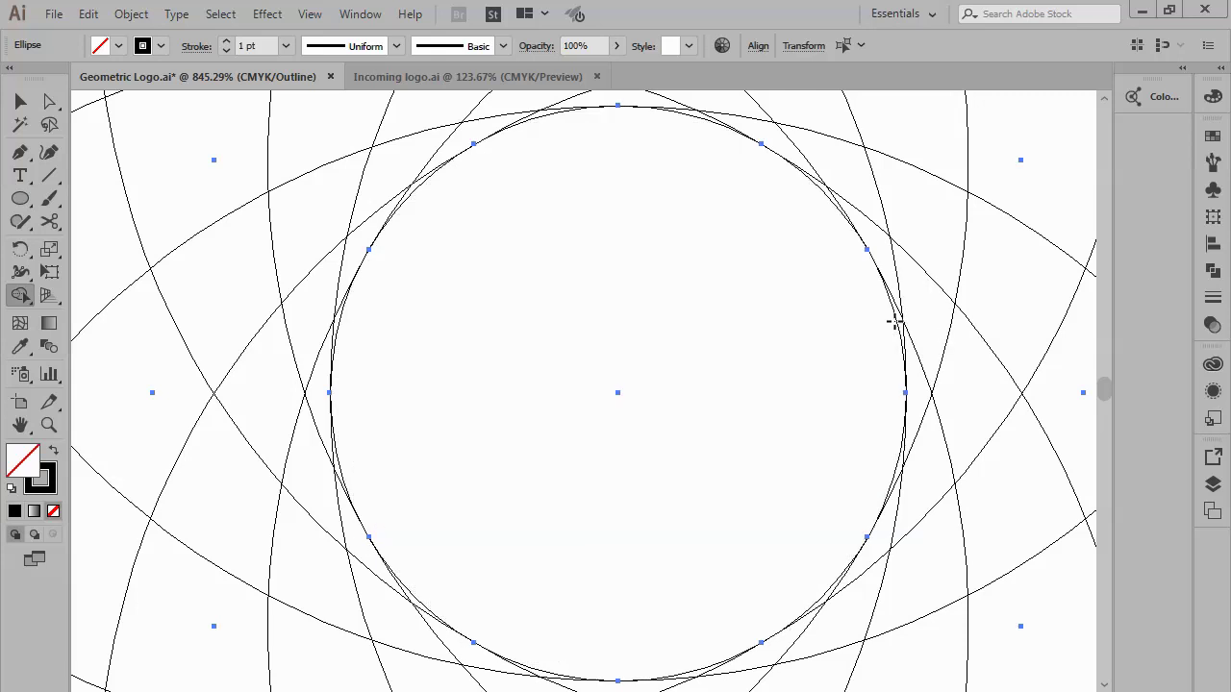
drag(938, 137, 309, 616)
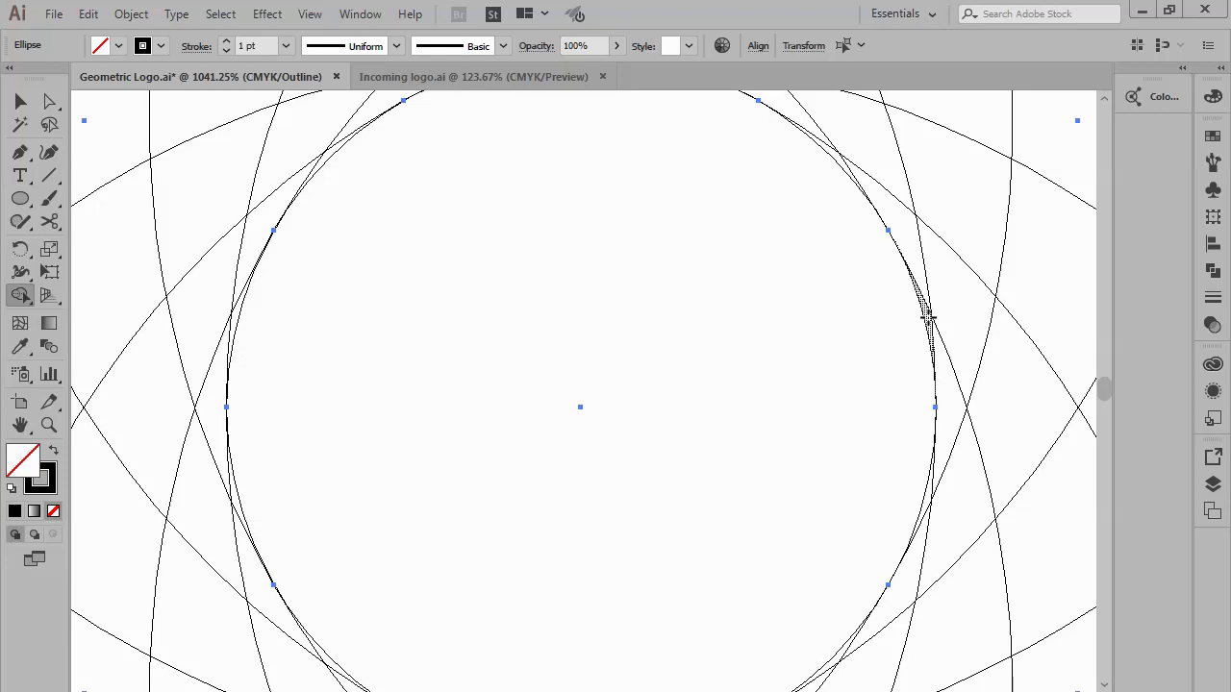
key(ctrl+a)
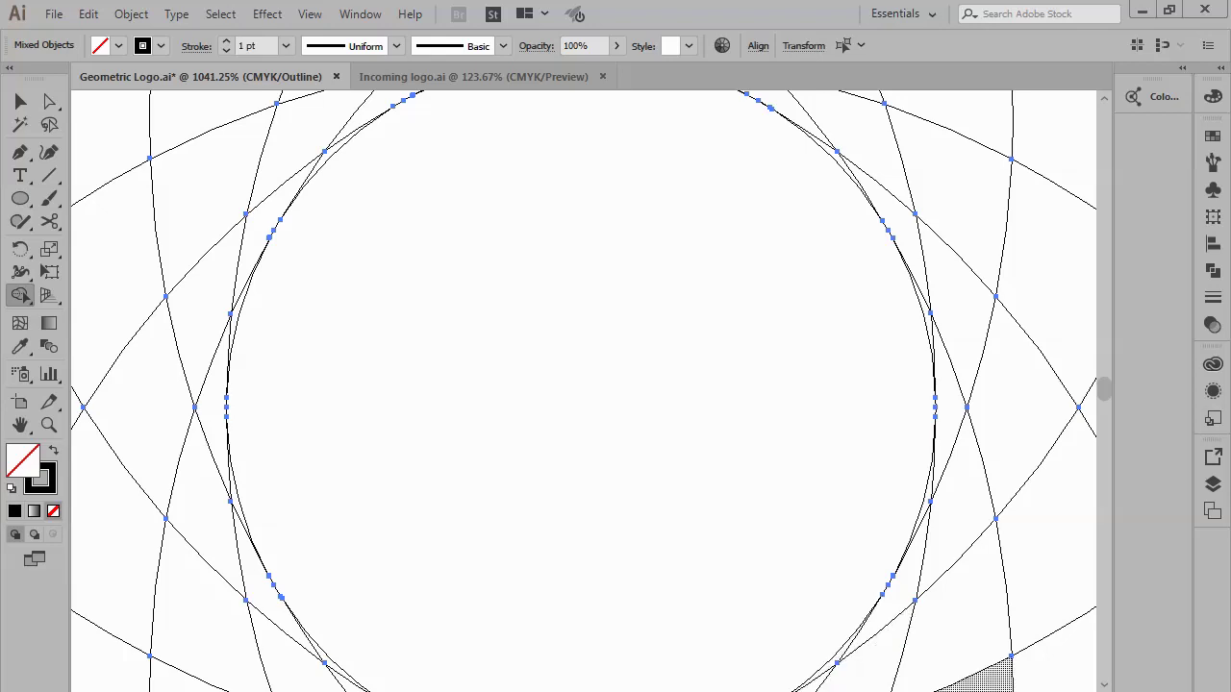
scroll(1104, 687, down, 5)
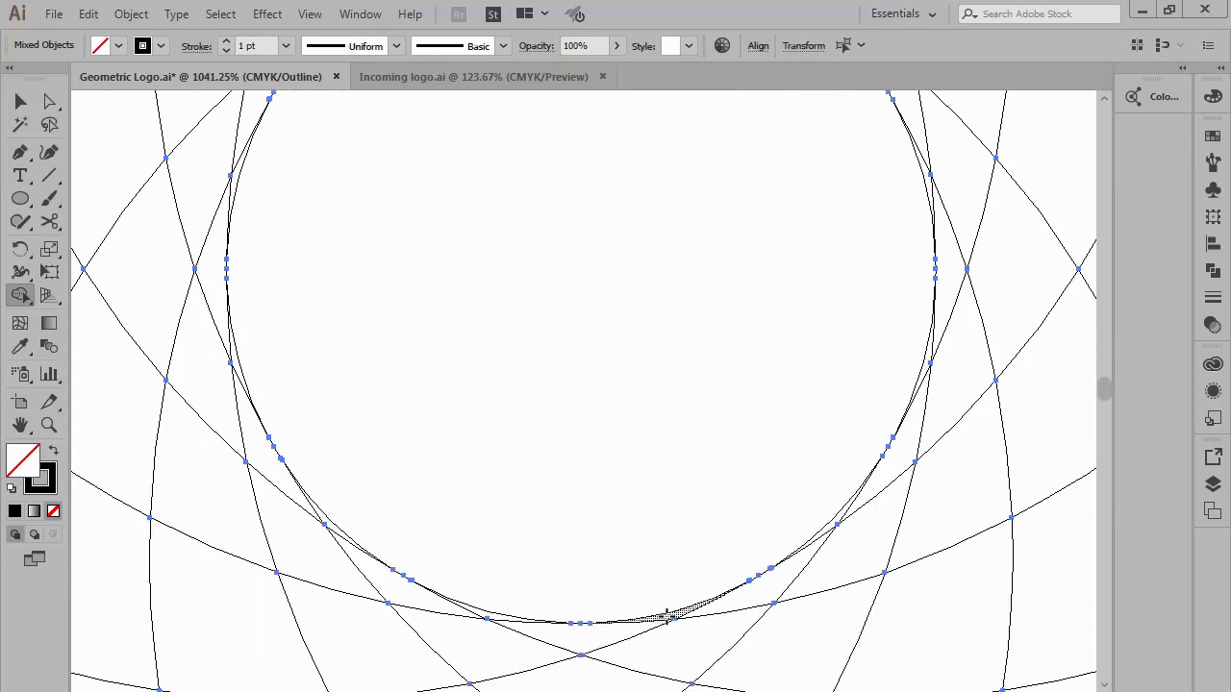
Step: Merge the bottom and top-right slivers next to the centre circle
click(666, 615)
scroll(277, 230, up, 2)
scroll(276, 230, up, 3)
scroll(277, 229, up, 2)
scroll(277, 230, up, 1)
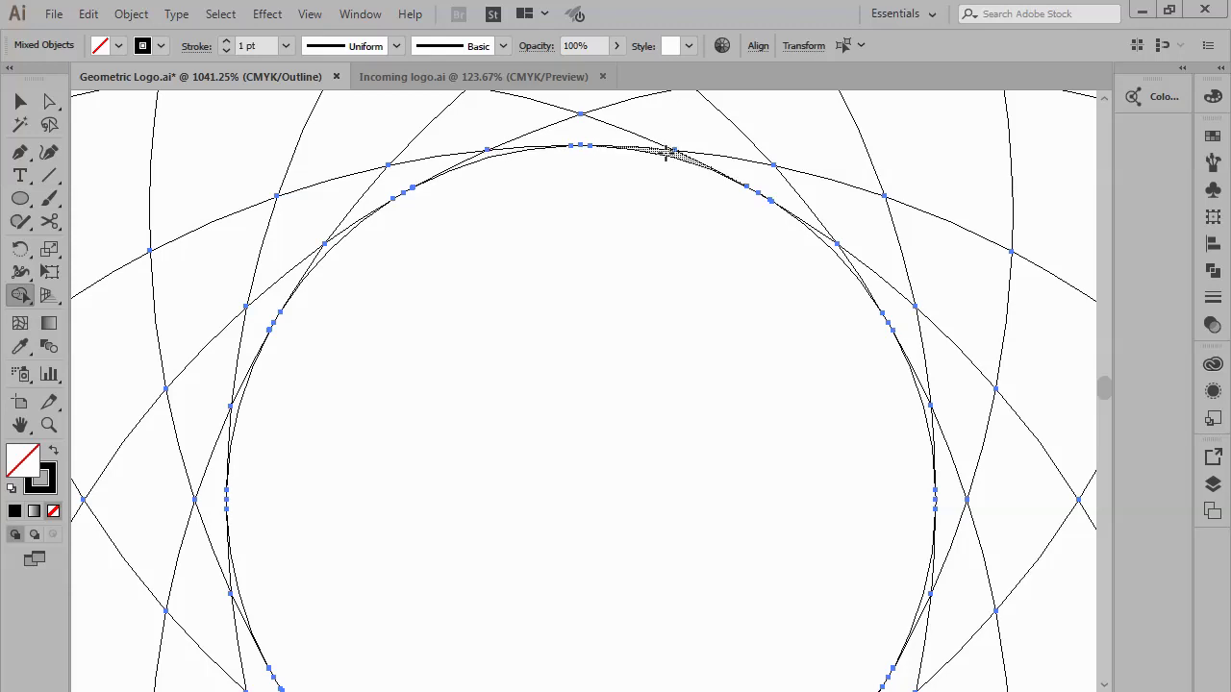
click(834, 250)
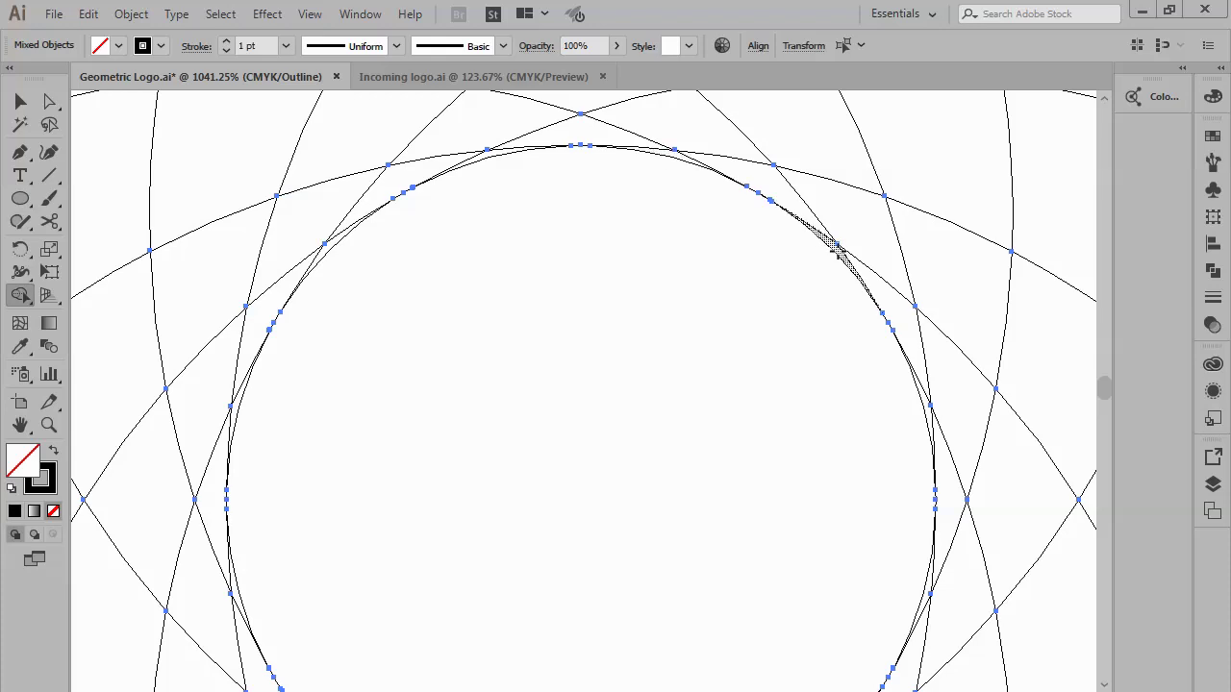
Step: Check the merged centre circle path, clear the selection, and fit the artboard
key(v)
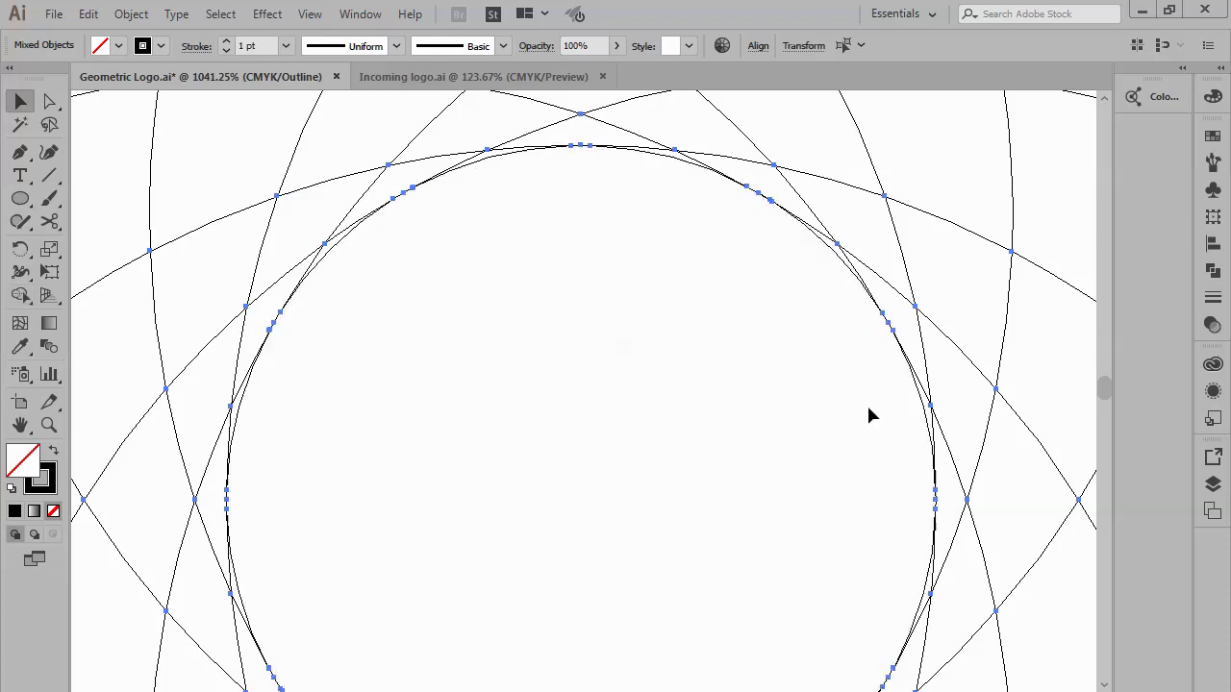
click(874, 414)
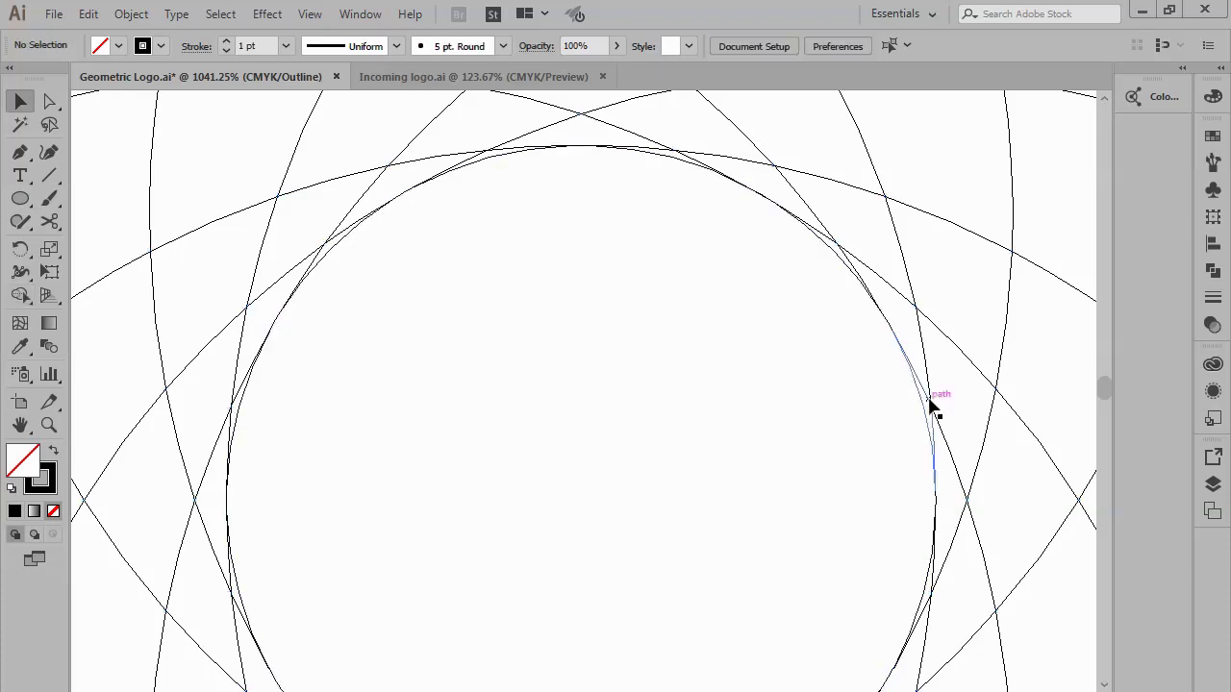
click(905, 351)
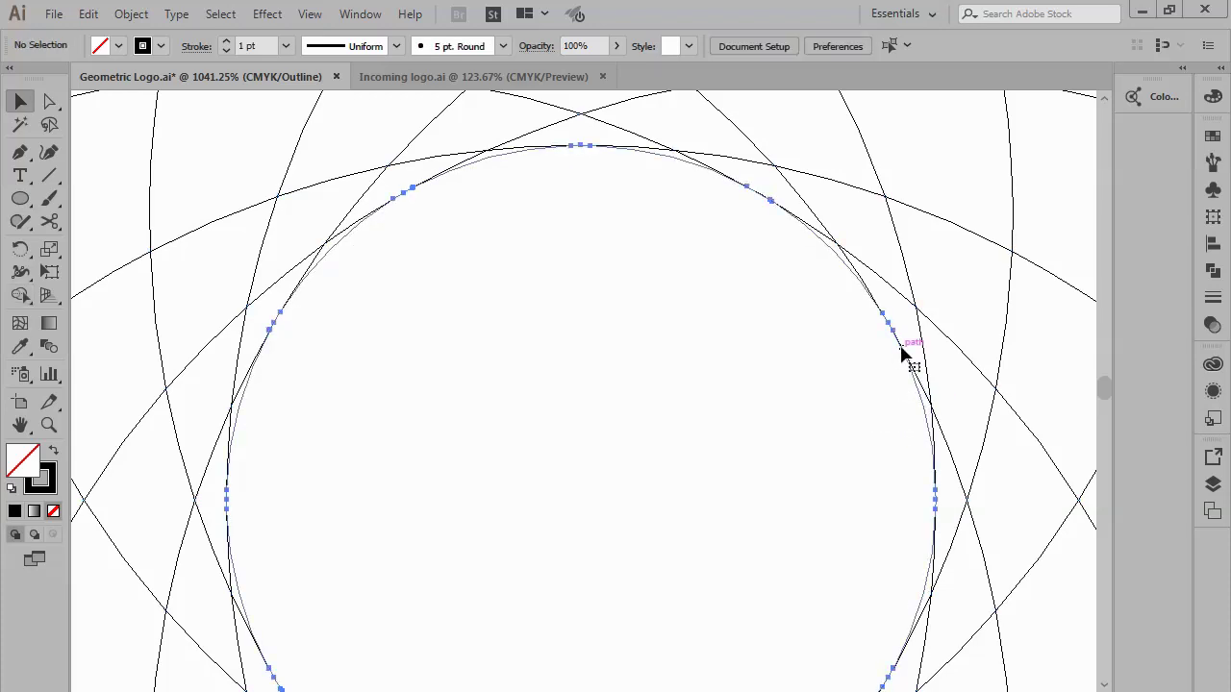
click(838, 412)
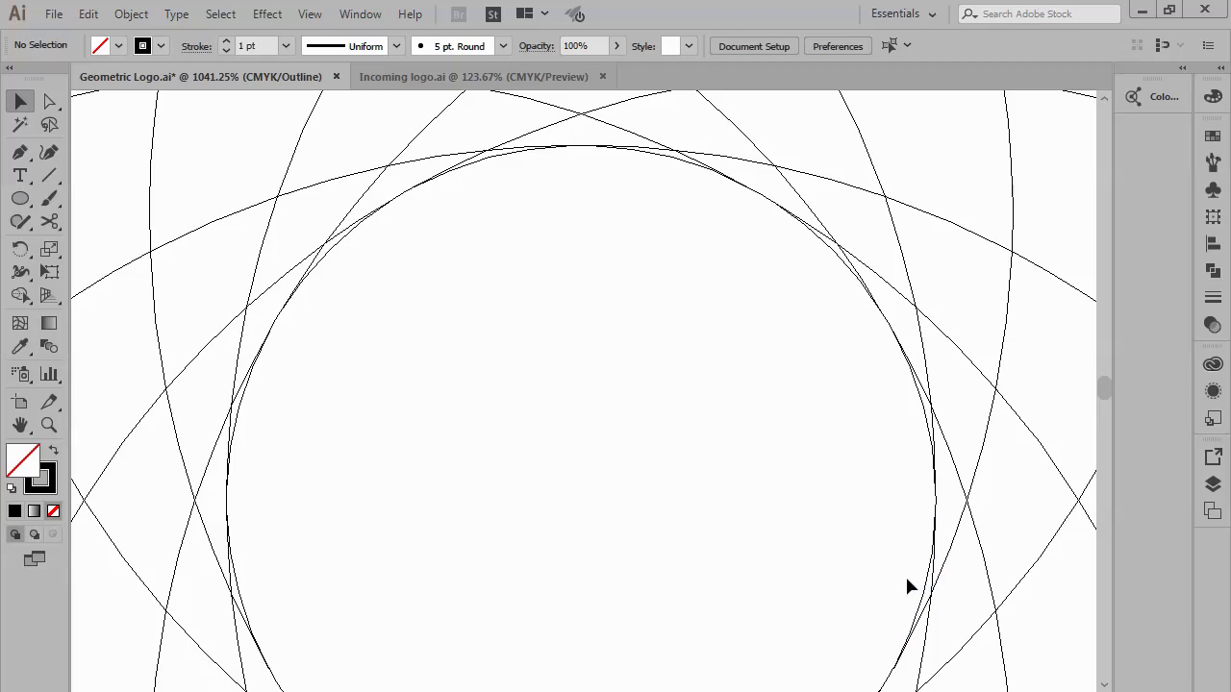
key(ctrl+0)
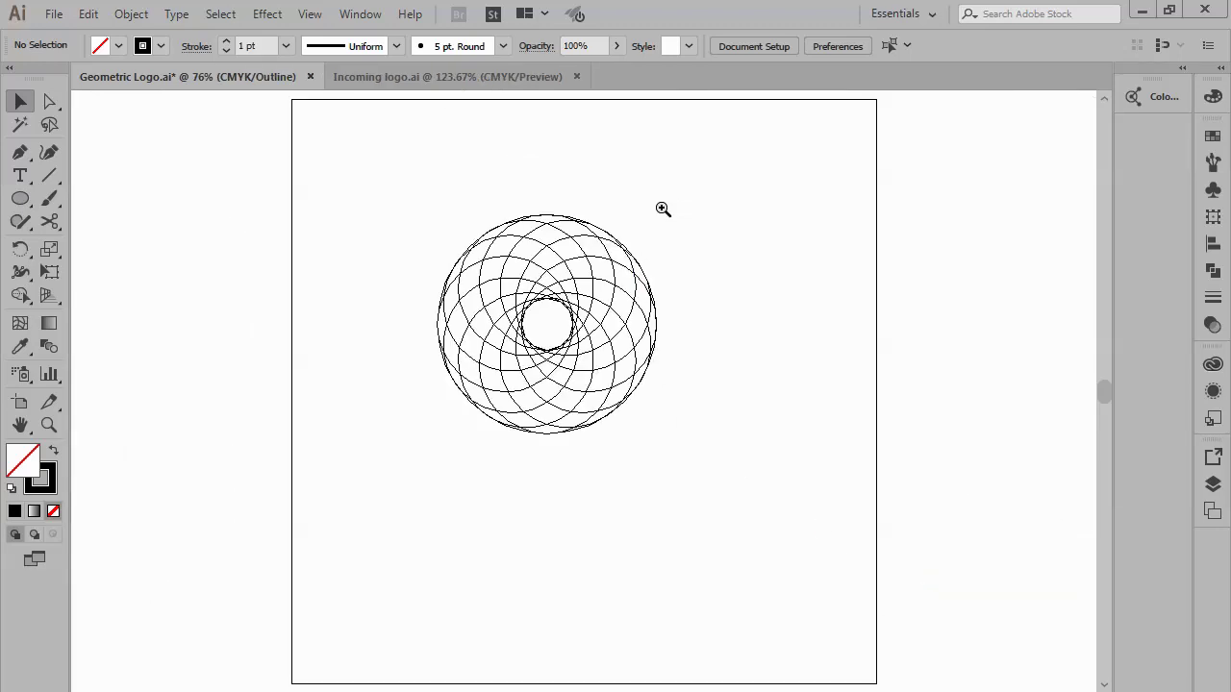
Step: Select all rosette paths and merge the outer ring regions from the top around the right side
drag(673, 205, 412, 437)
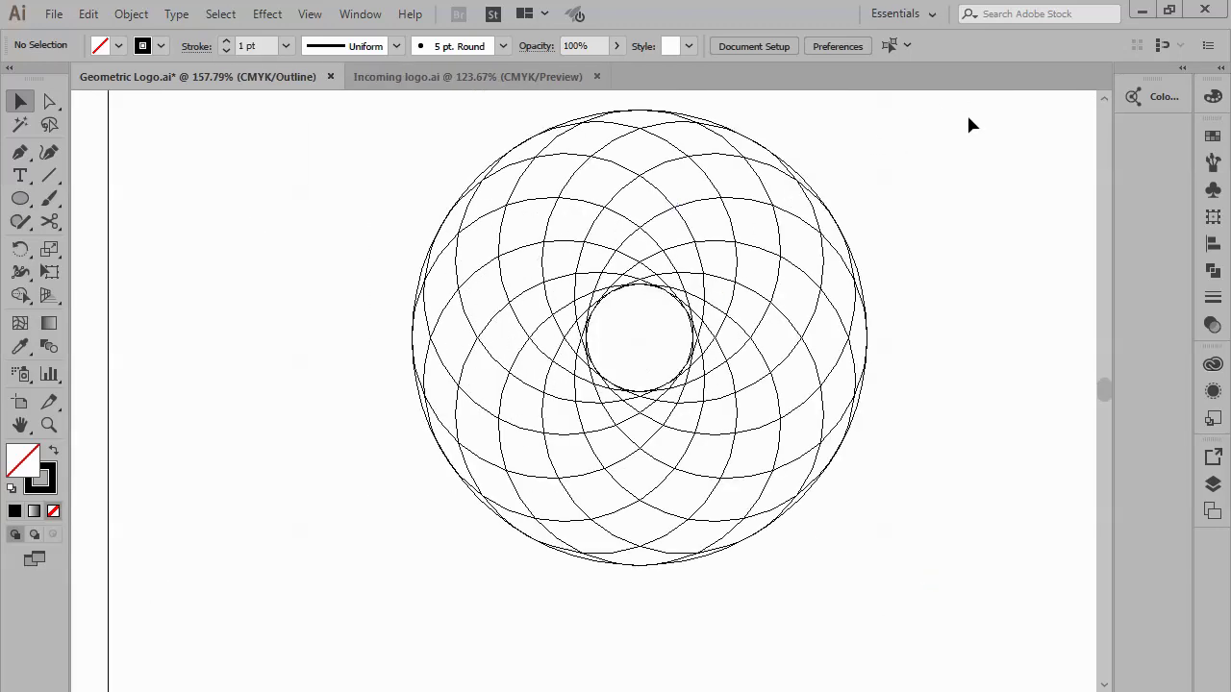
drag(962, 113, 286, 616)
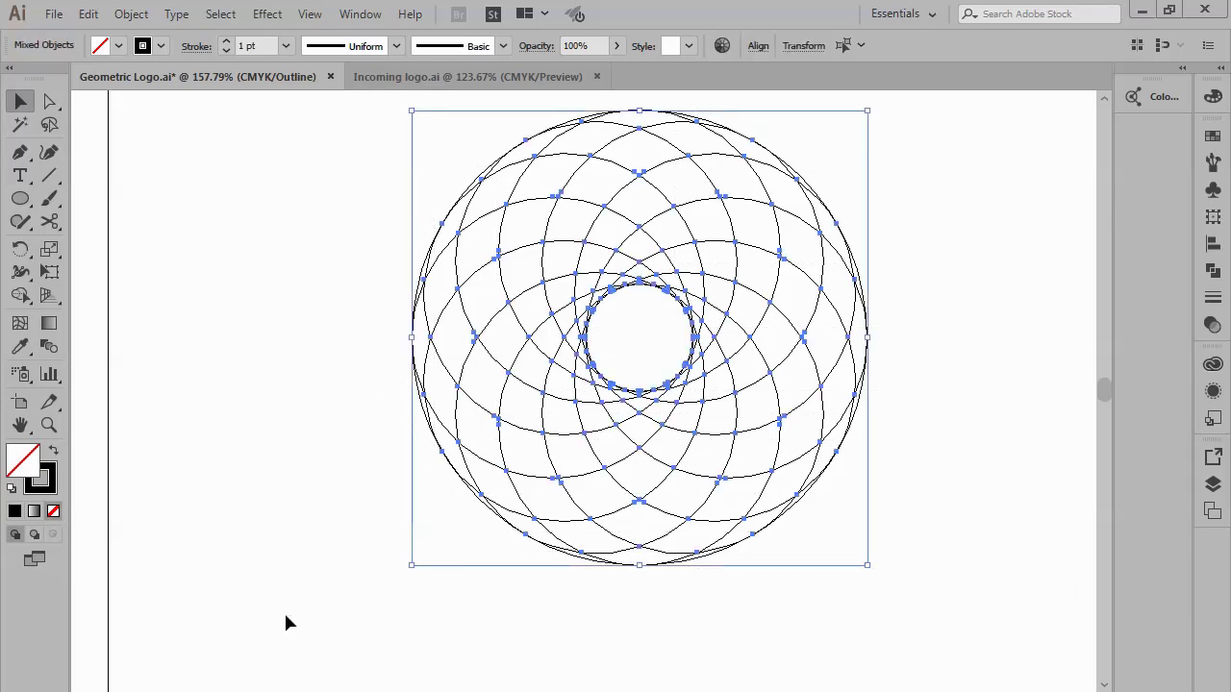
click(21, 295)
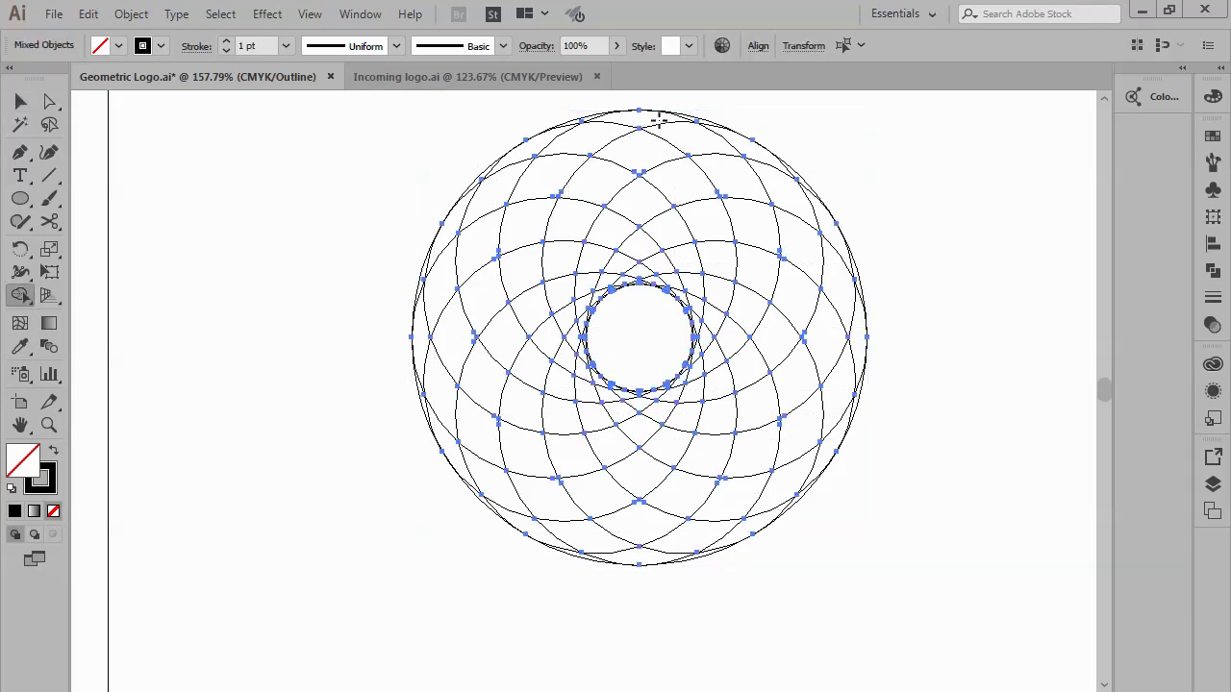
mouse_move(638, 117)
mouse_down()
mouse_move(641, 183)
mouse_move(534, 219)
mouse_move(481, 408)
mouse_move(484, 427)
mouse_move(522, 444)
mouse_move(531, 490)
mouse_move(583, 500)
mouse_move(642, 480)
mouse_up()
drag(667, 491, 757, 453)
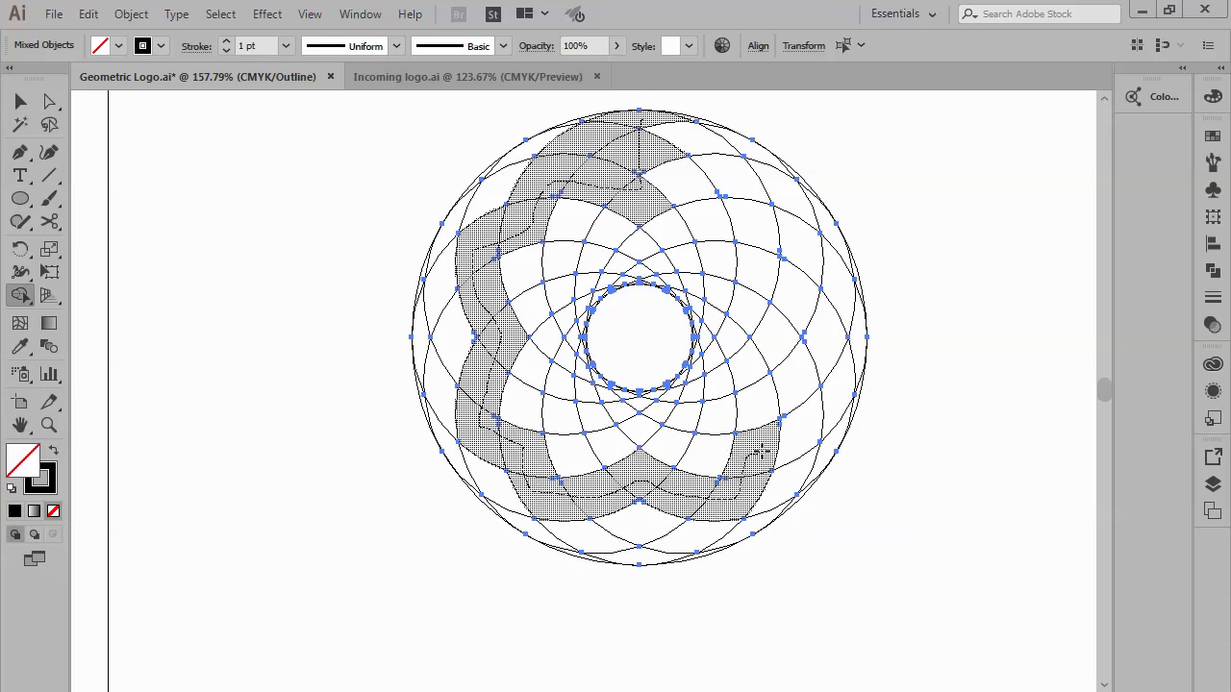
mouse_move(761, 452)
mouse_down()
mouse_move(793, 419)
mouse_move(801, 255)
mouse_up()
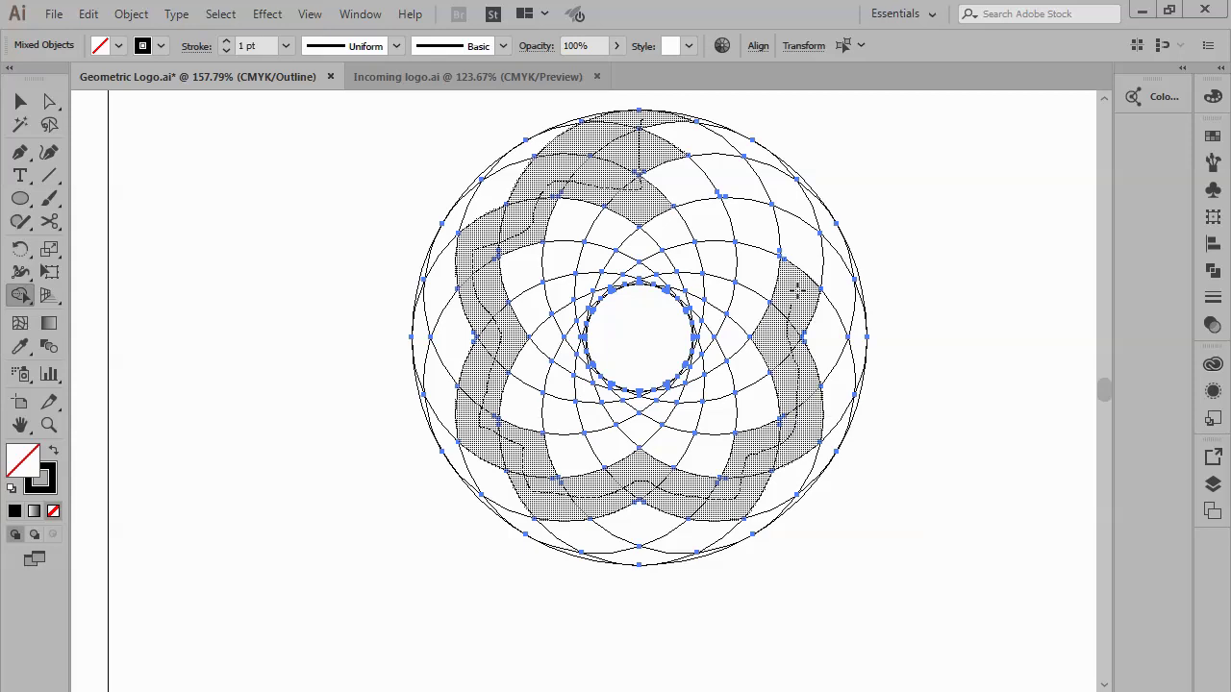
drag(802, 252, 684, 180)
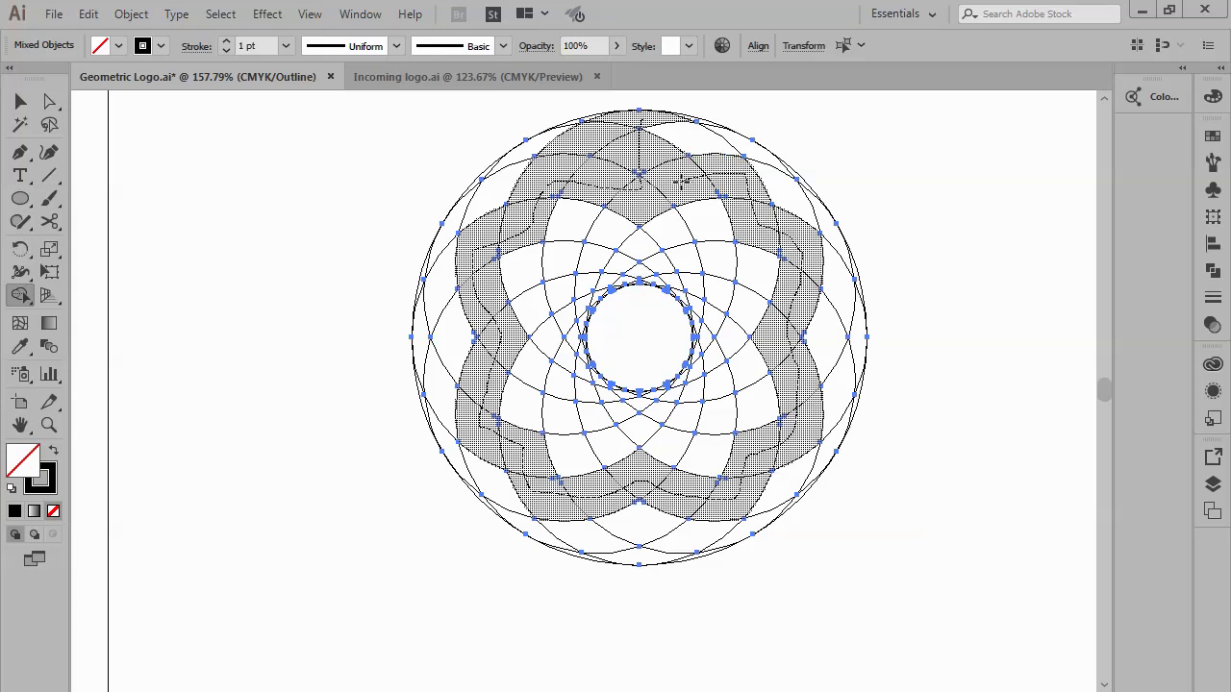
Step: Finish merging the ring pieces across the top and delete the whole outer ring
drag(684, 179, 737, 121)
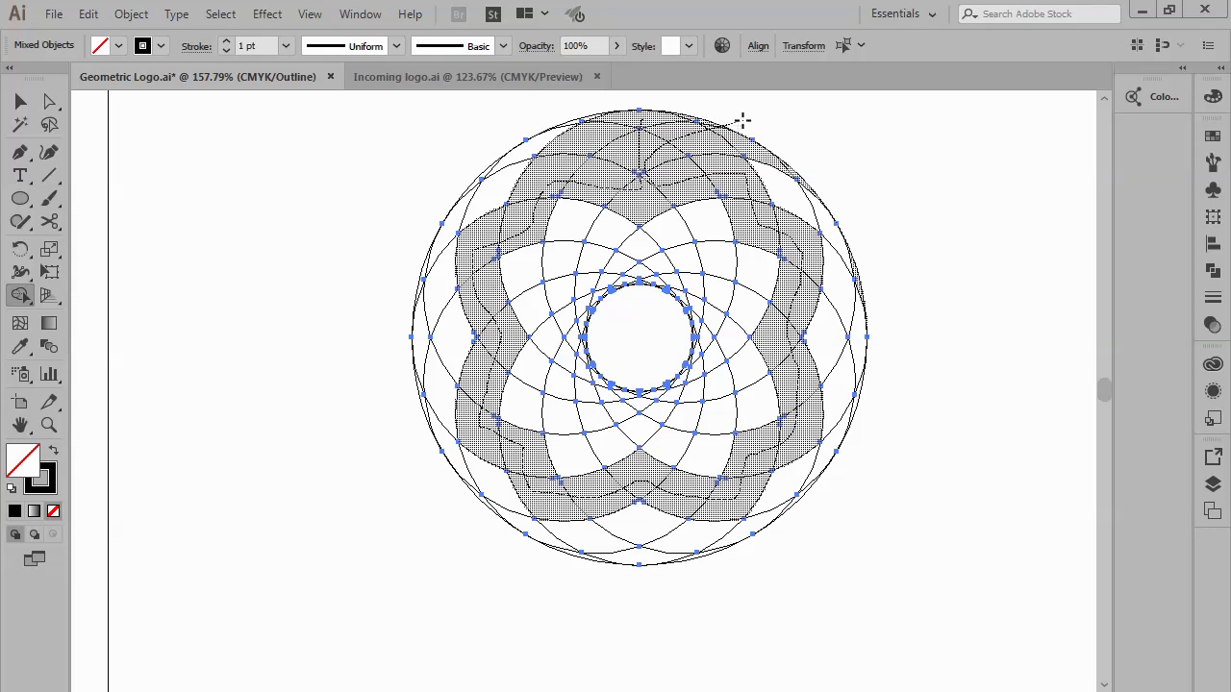
drag(742, 120, 742, 120)
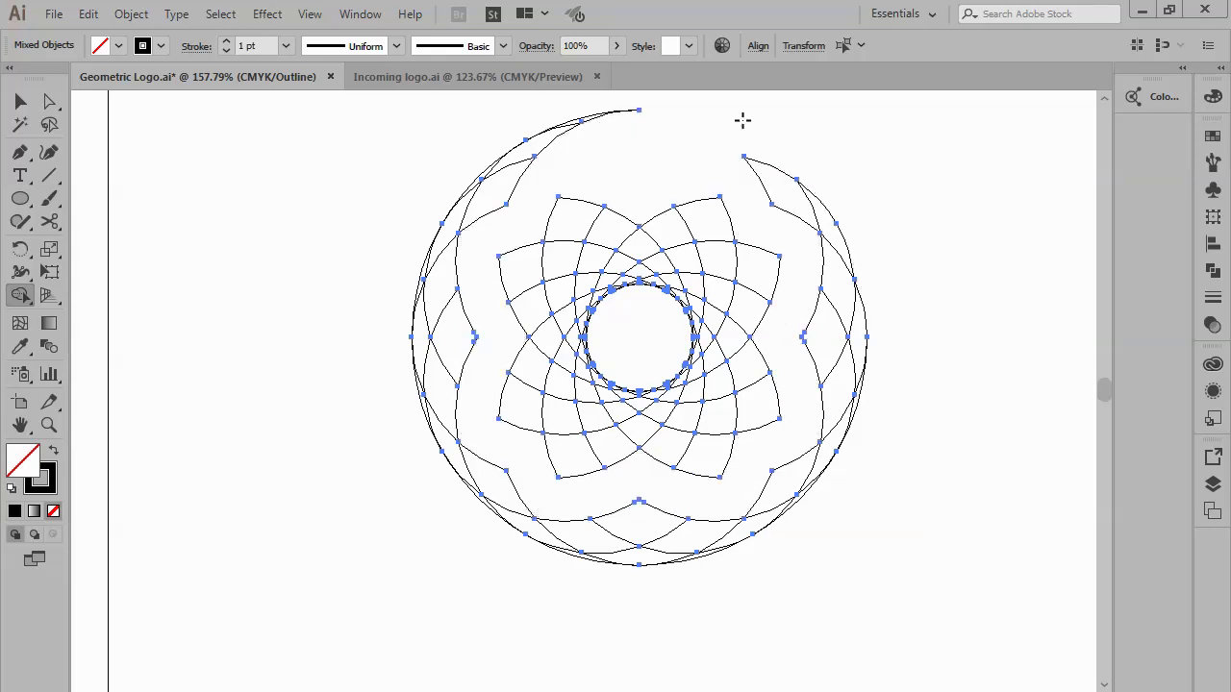
mouse_move(736, 186)
mouse_down()
mouse_move(843, 382)
mouse_move(678, 532)
mouse_move(447, 393)
mouse_move(504, 176)
mouse_up()
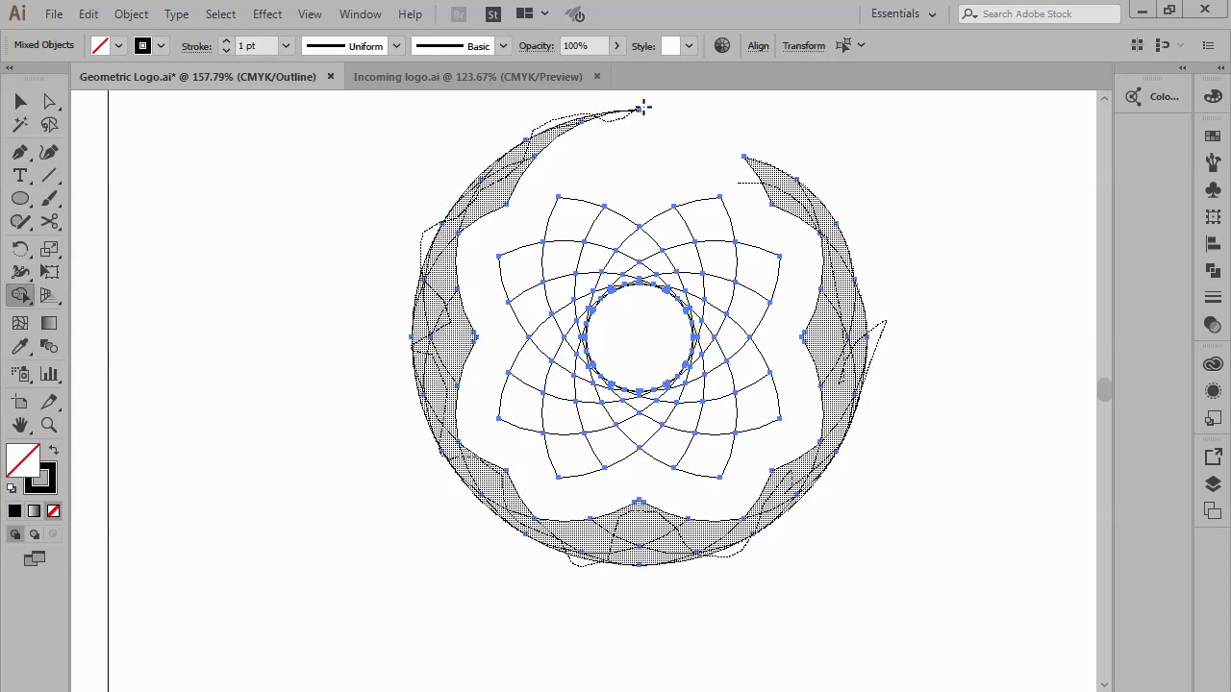
drag(504, 176, 651, 114)
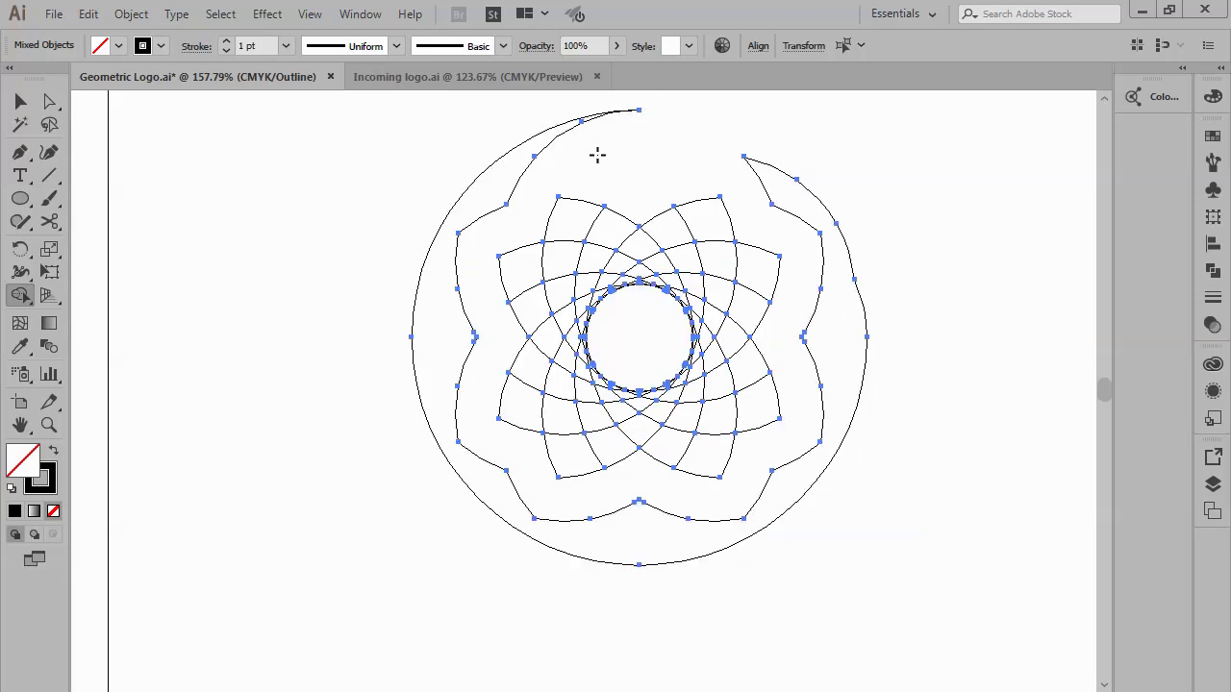
drag(597, 155, 446, 221)
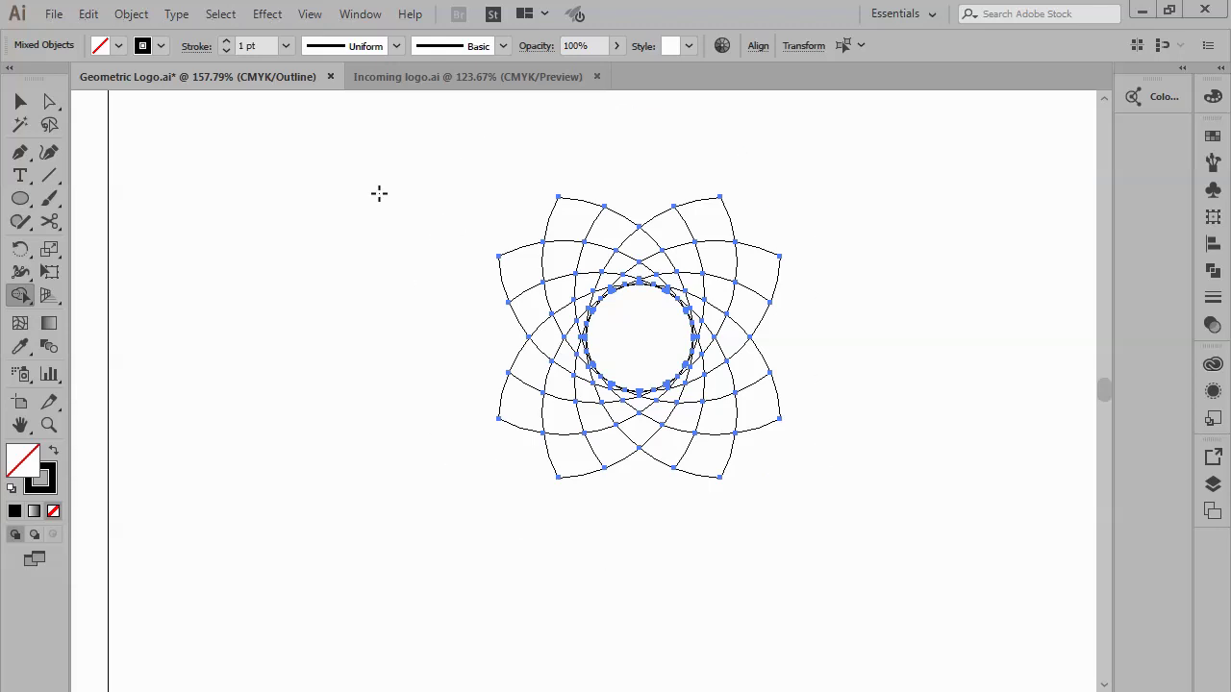
Step: Deselect the artwork, switch to Preview mode, and zoom to 100%
key(v)
click(396, 361)
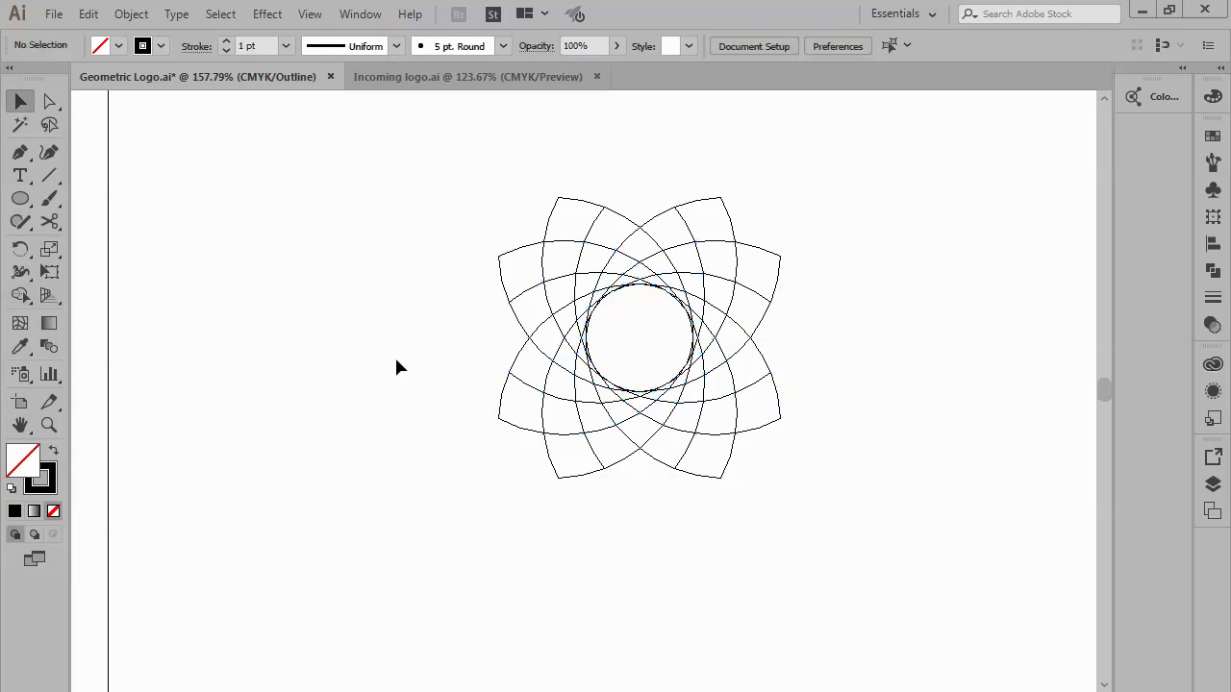
key(ctrl+y)
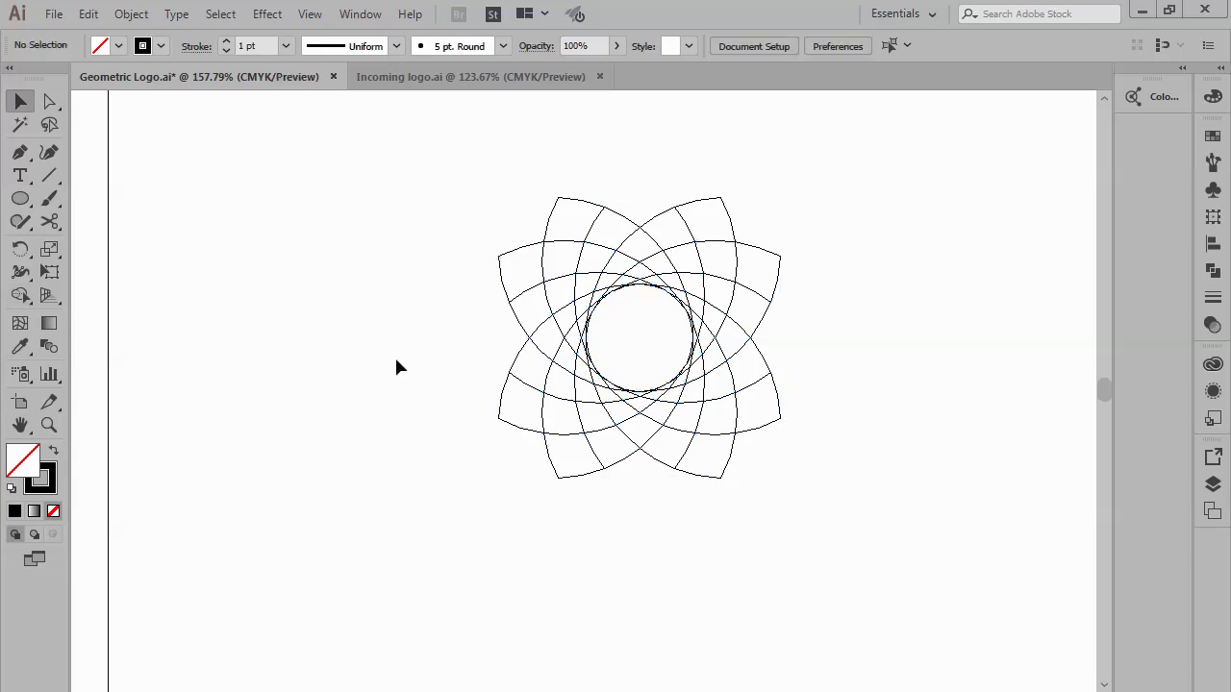
key(ctrl+1)
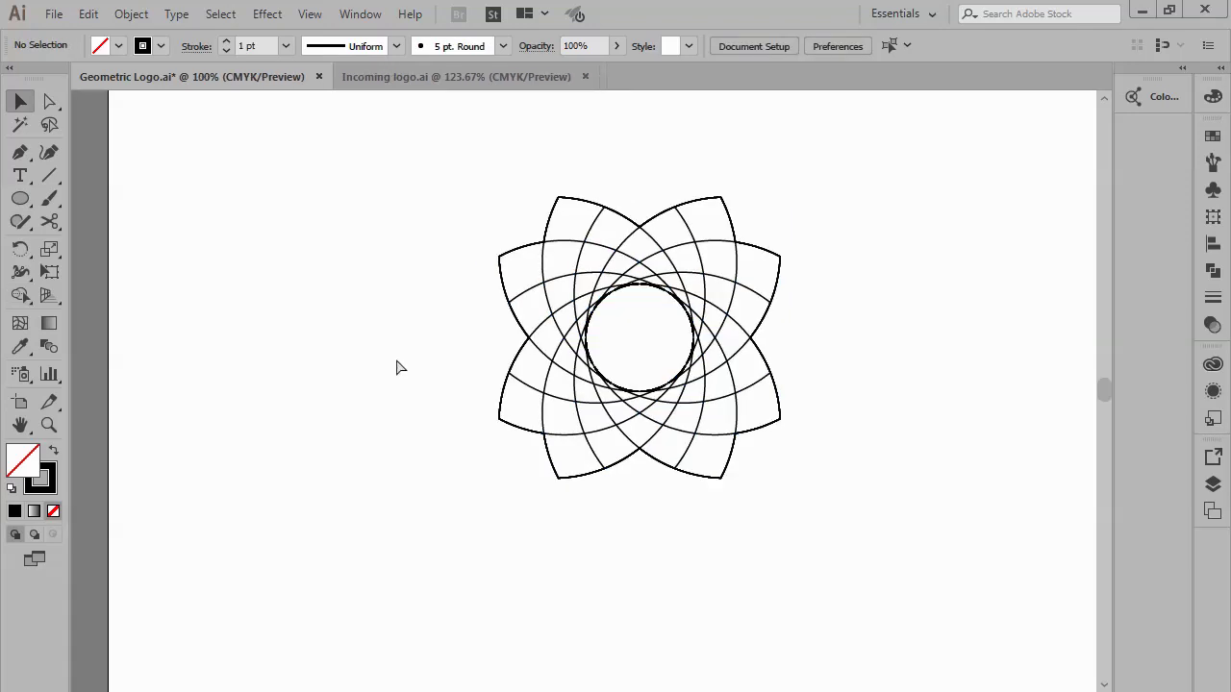
Step: Duplicate the flower to its right, zoom in on both, and select the left flower
drag(751, 245, 441, 486)
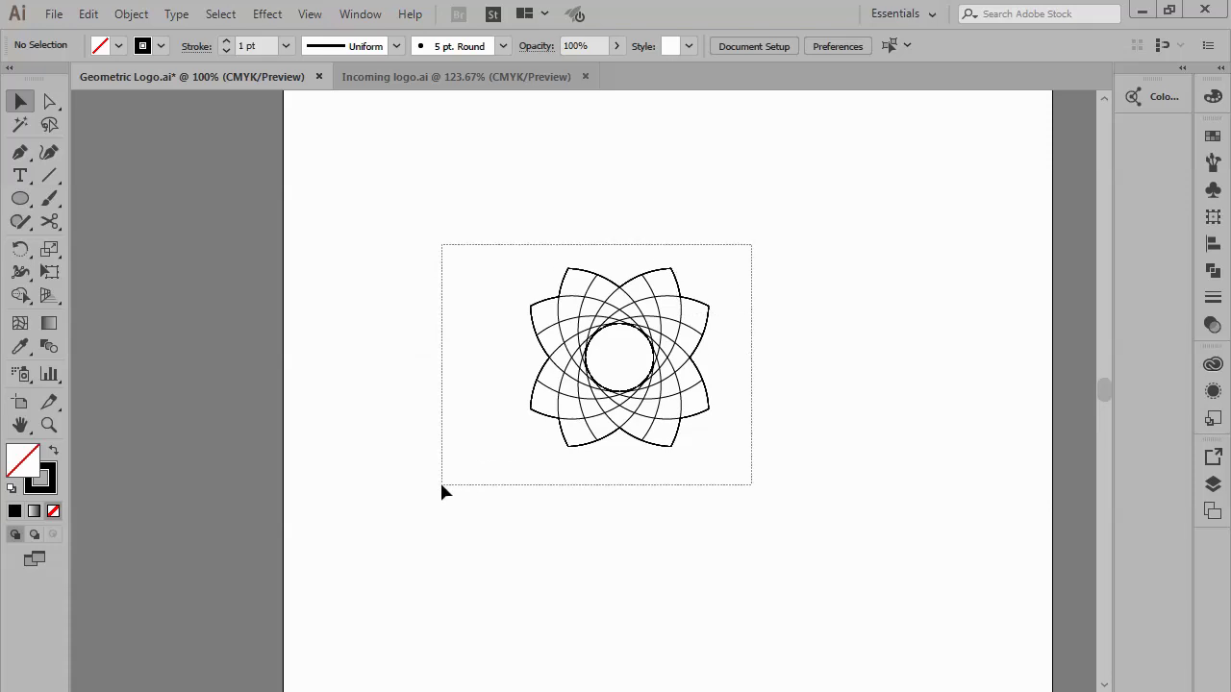
mouse_move(565, 396)
mouse_down()
mouse_move(843, 384)
mouse_move(780, 378)
mouse_move(794, 380)
mouse_move(788, 412)
mouse_up()
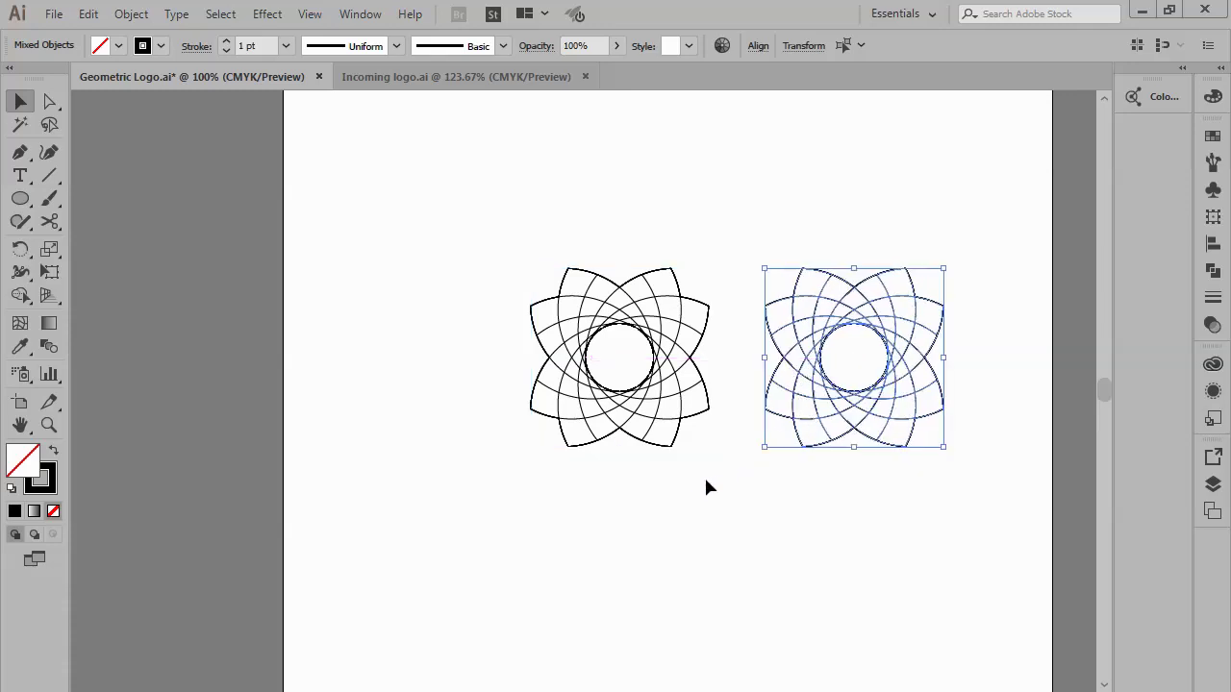
click(656, 491)
drag(991, 222, 439, 497)
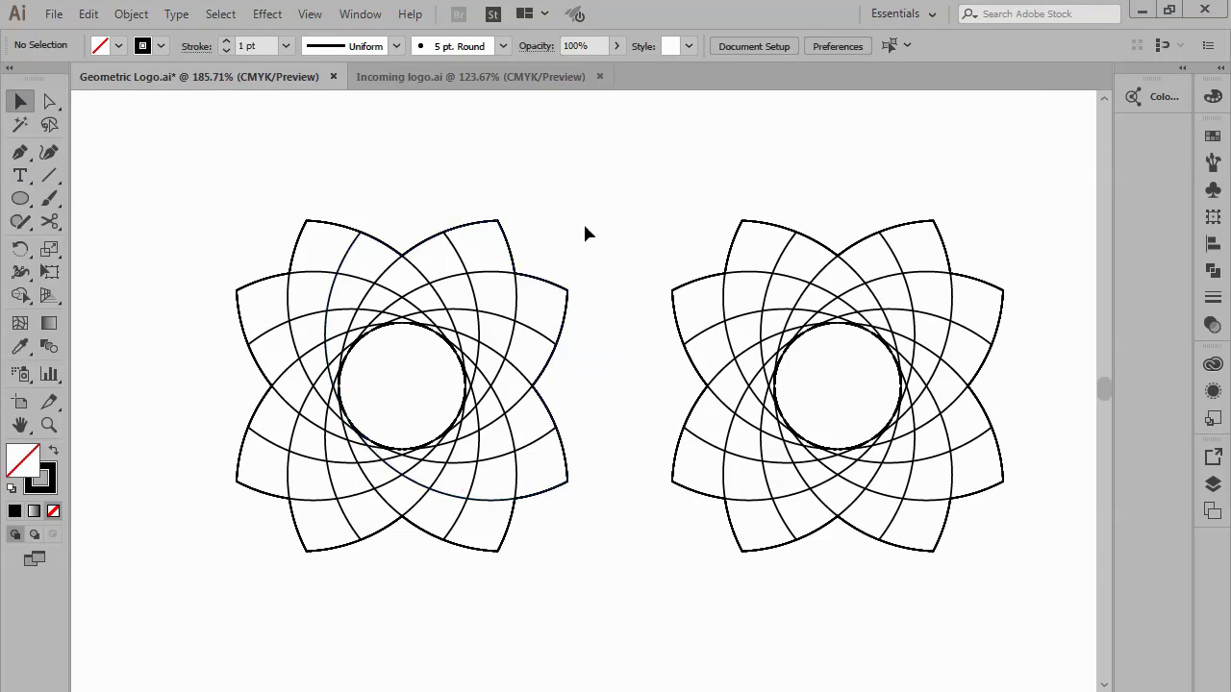
drag(606, 192, 189, 580)
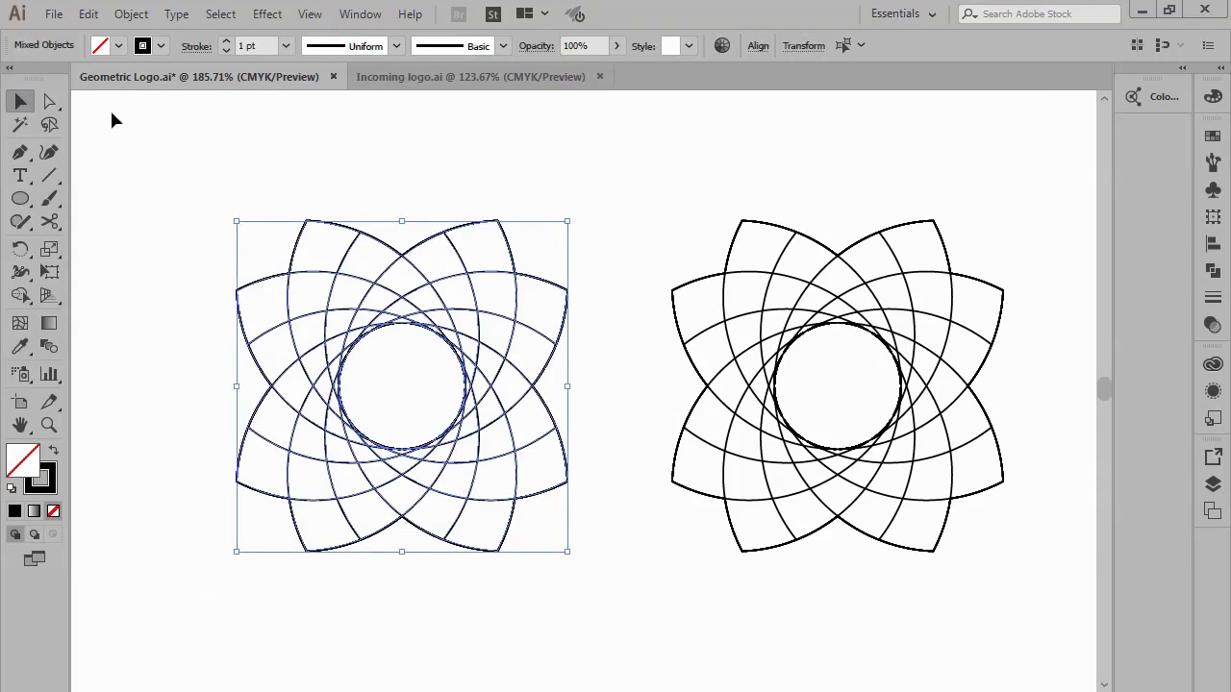
Step: Fill the left flower dark blue and split it with Pathfinder Divide
click(121, 46)
click(122, 80)
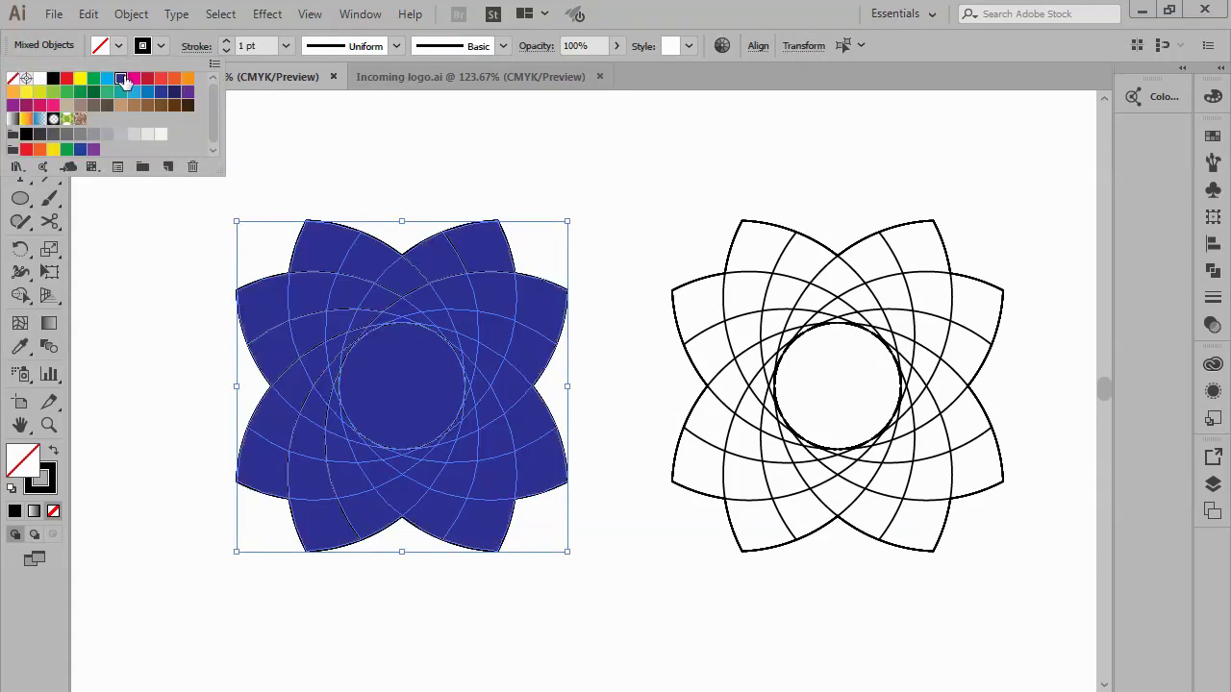
key(Escape)
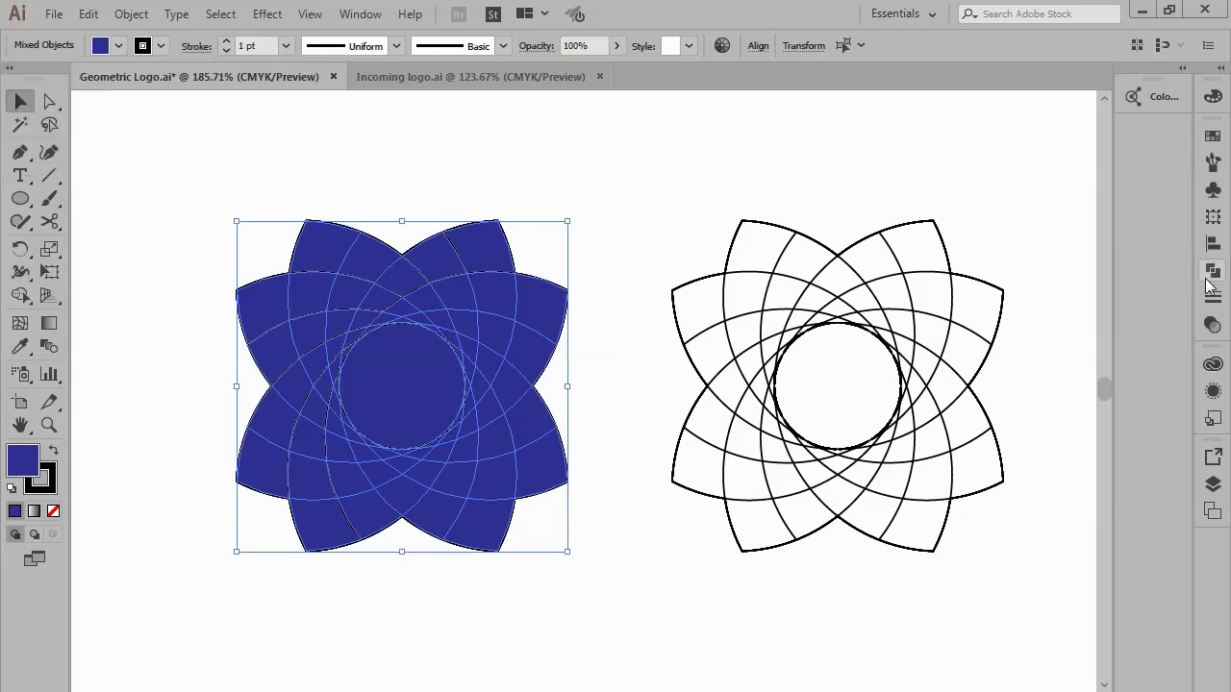
click(1212, 277)
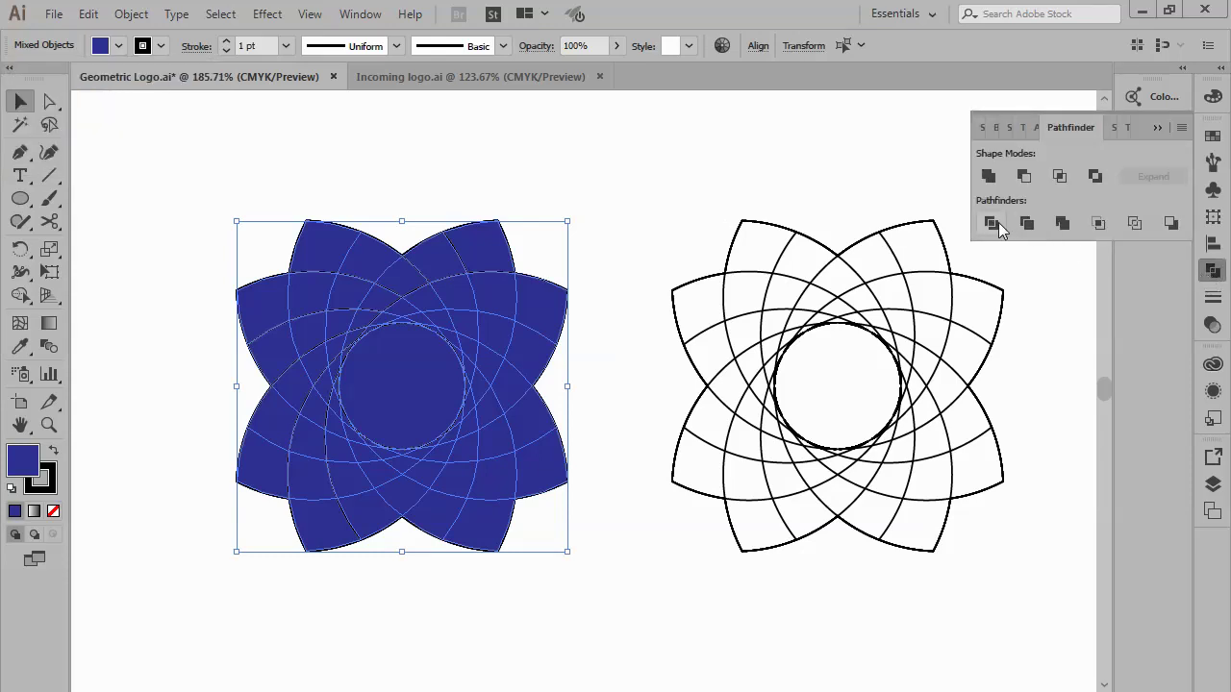
click(997, 225)
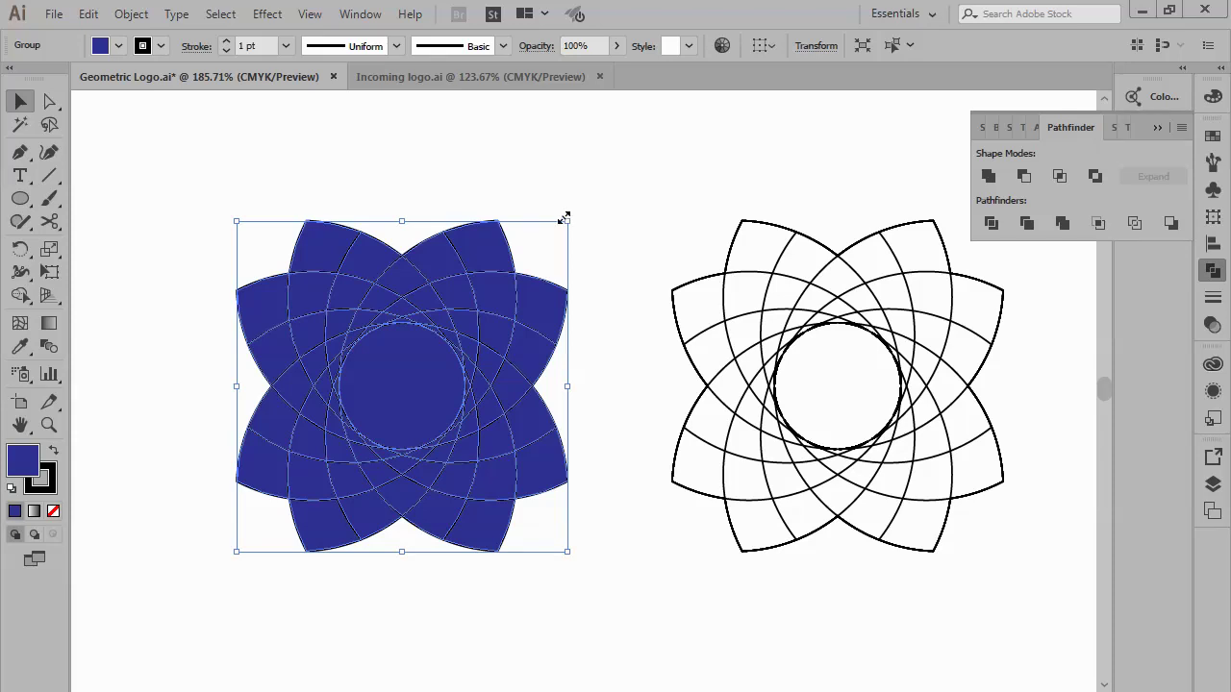
click(468, 200)
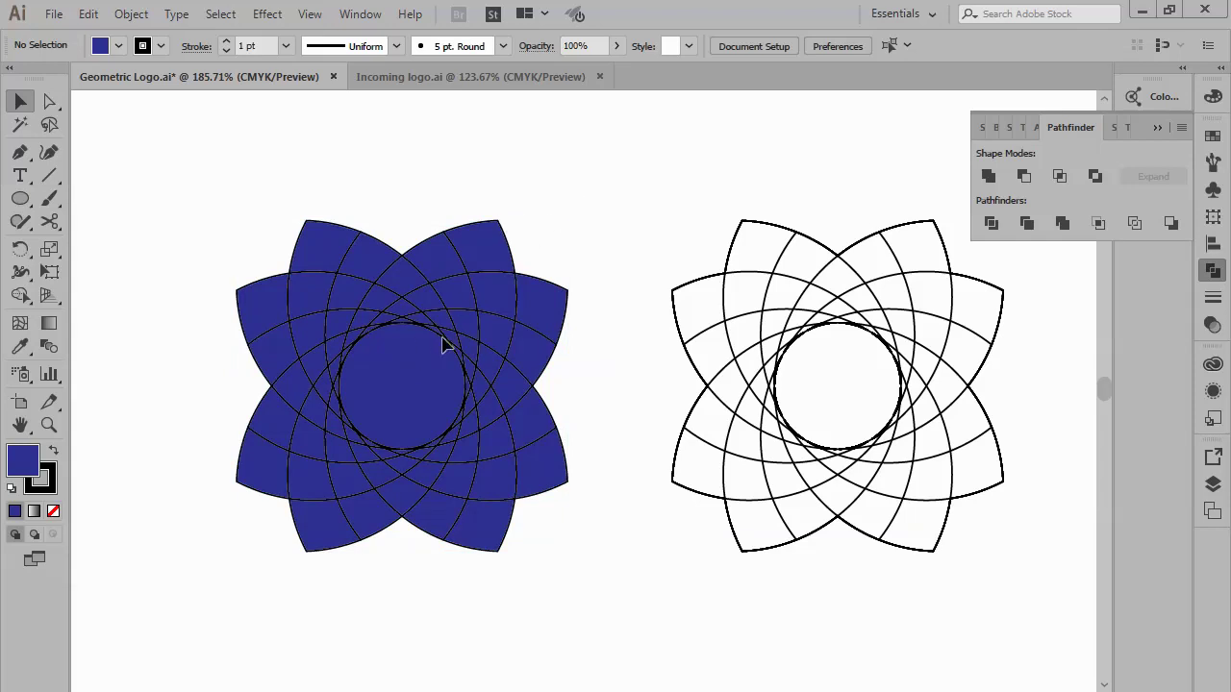
Step: Delete the centre circle with Shape Builder to leave a hole, then reselect the flower group
key(ctrl+space)
drag(603, 191, 177, 634)
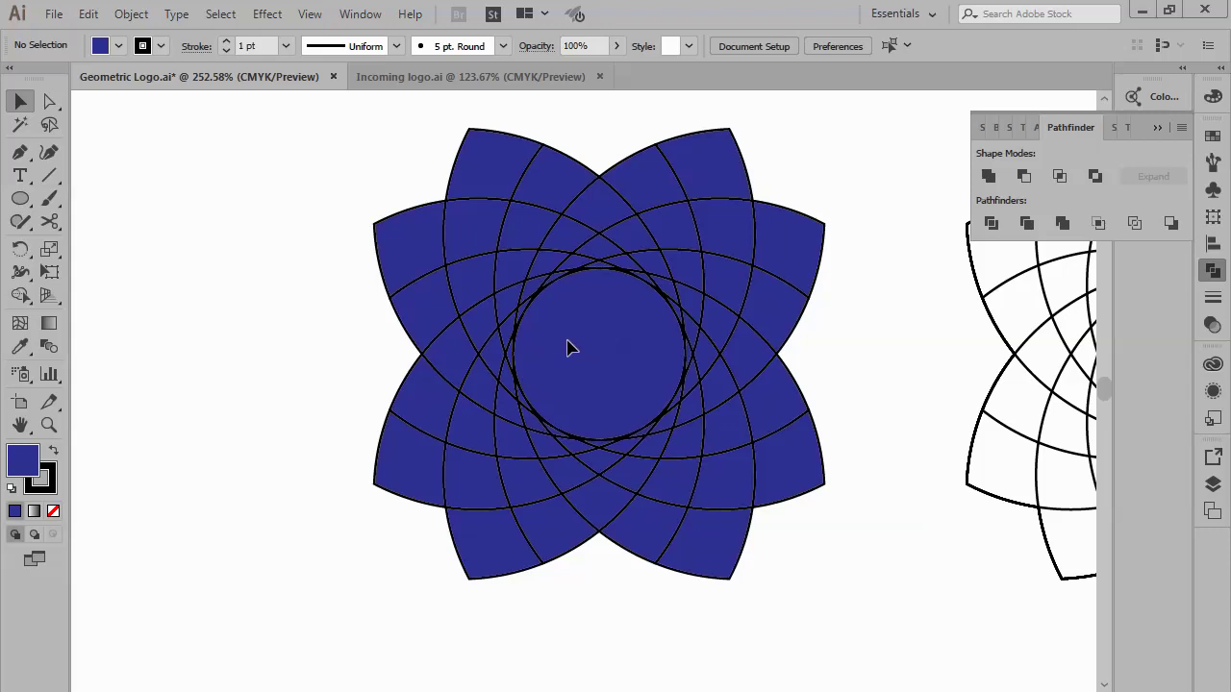
drag(615, 333, 565, 385)
drag(819, 186, 286, 629)
click(20, 295)
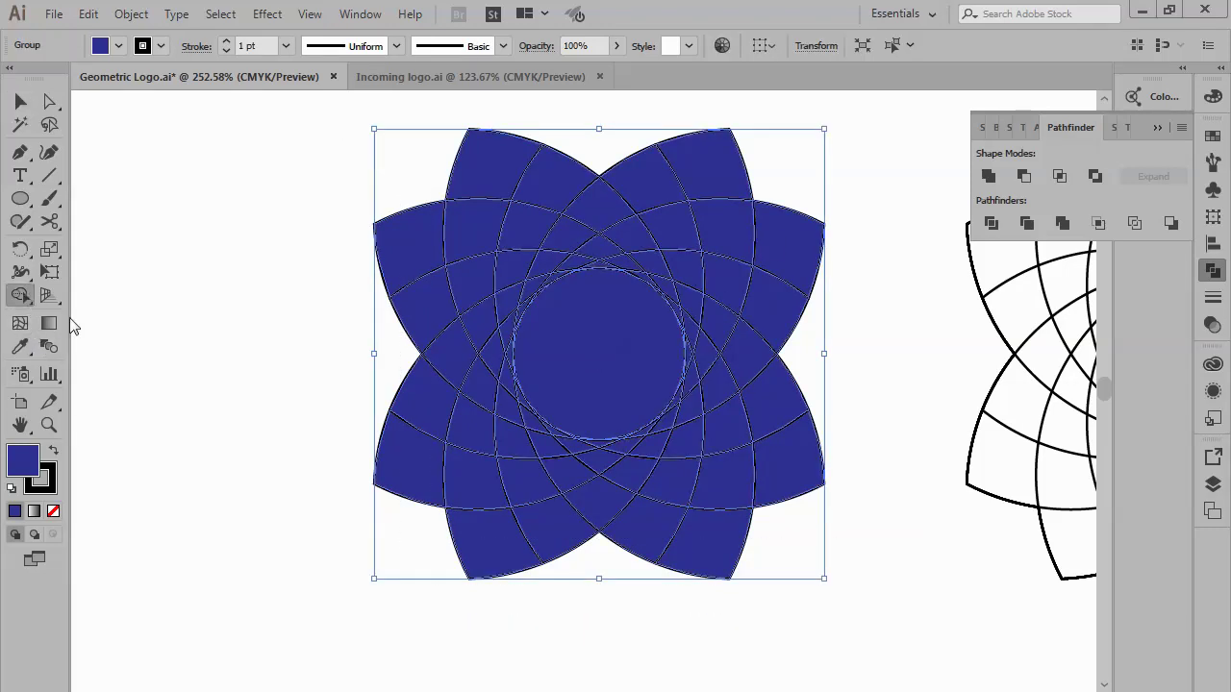
alt+drag(568, 352, 331, 356)
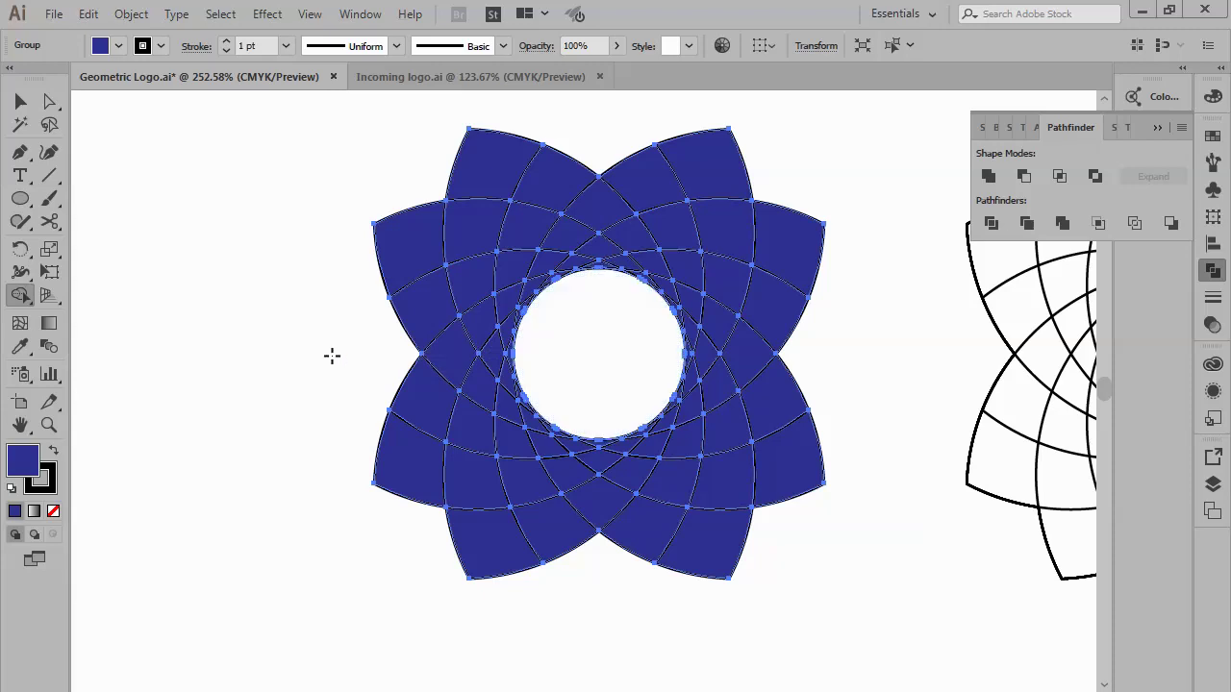
key(v)
click(350, 402)
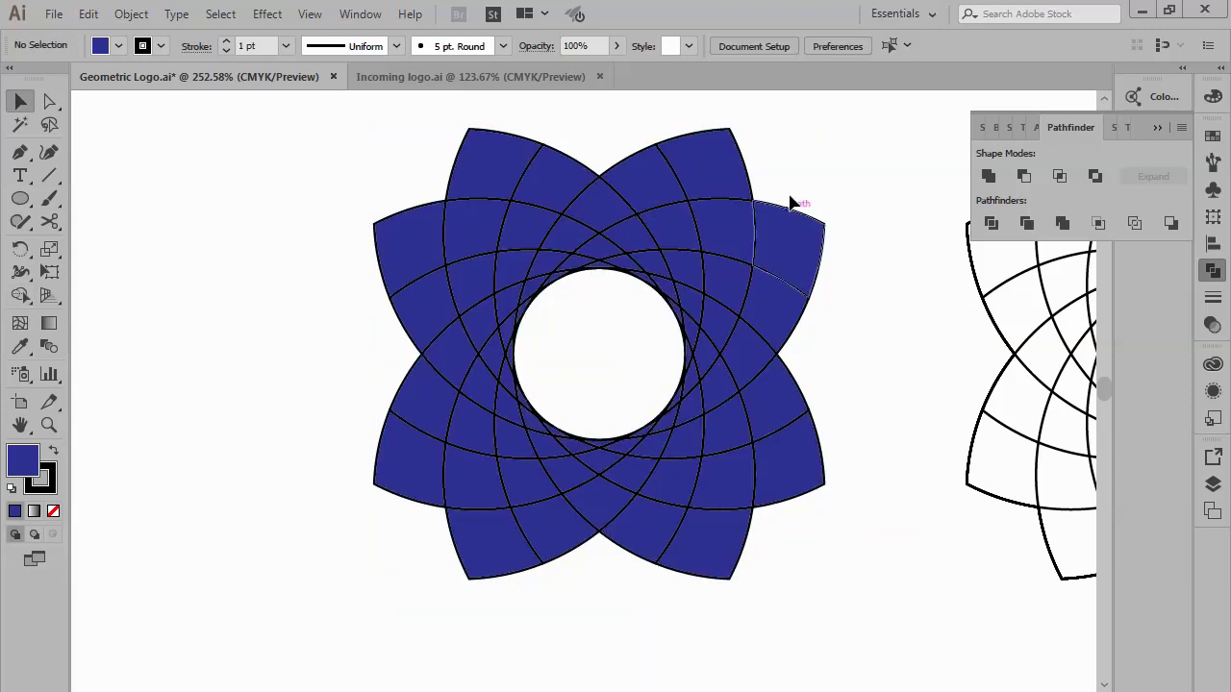
drag(846, 149, 270, 644)
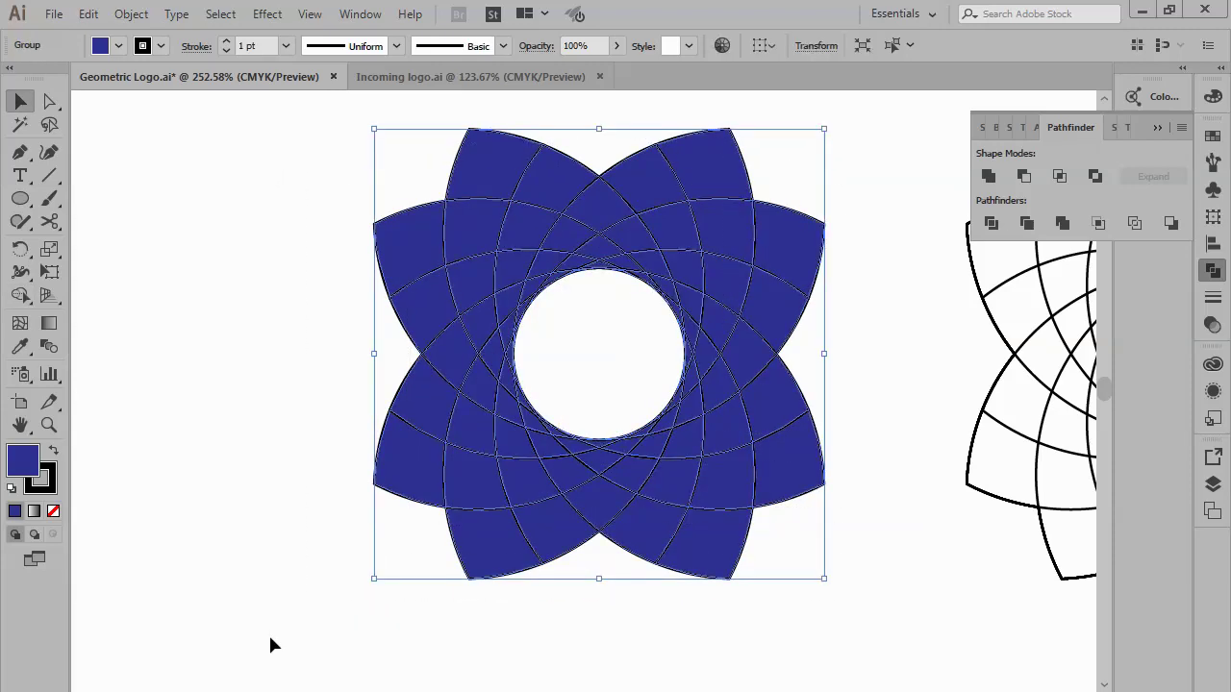
Step: Expand the blue flower's fill and stroke, then apply Pathfinder Trim
click(131, 13)
click(197, 204)
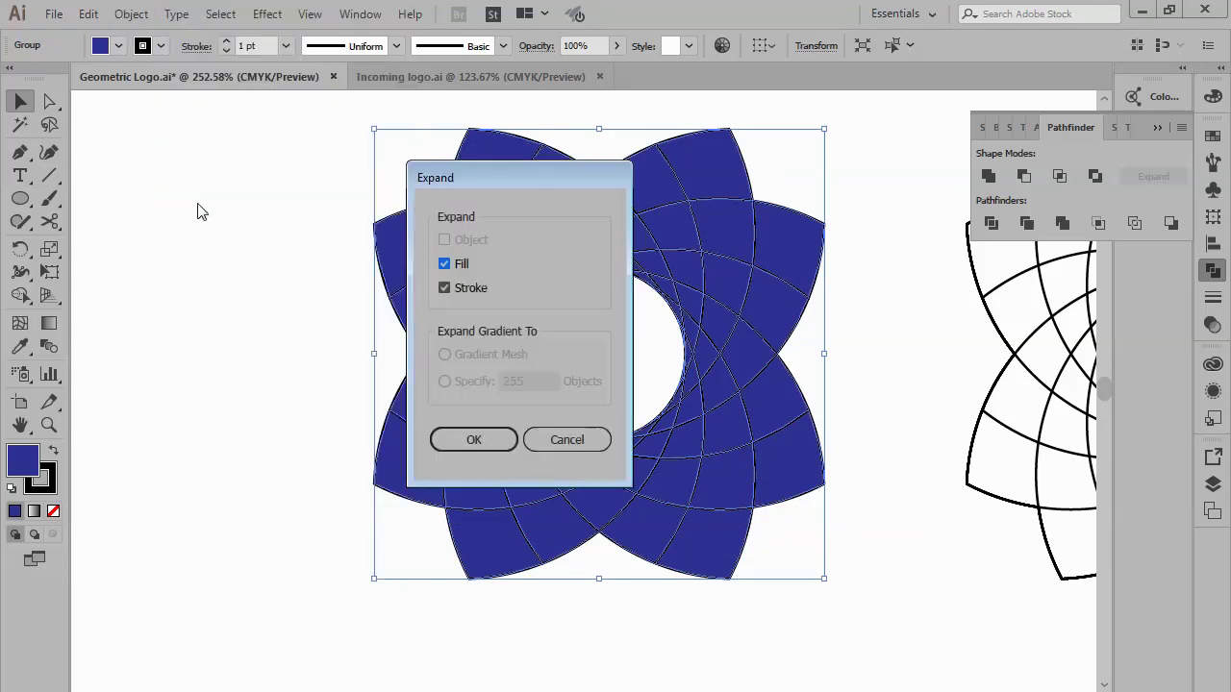
click(453, 439)
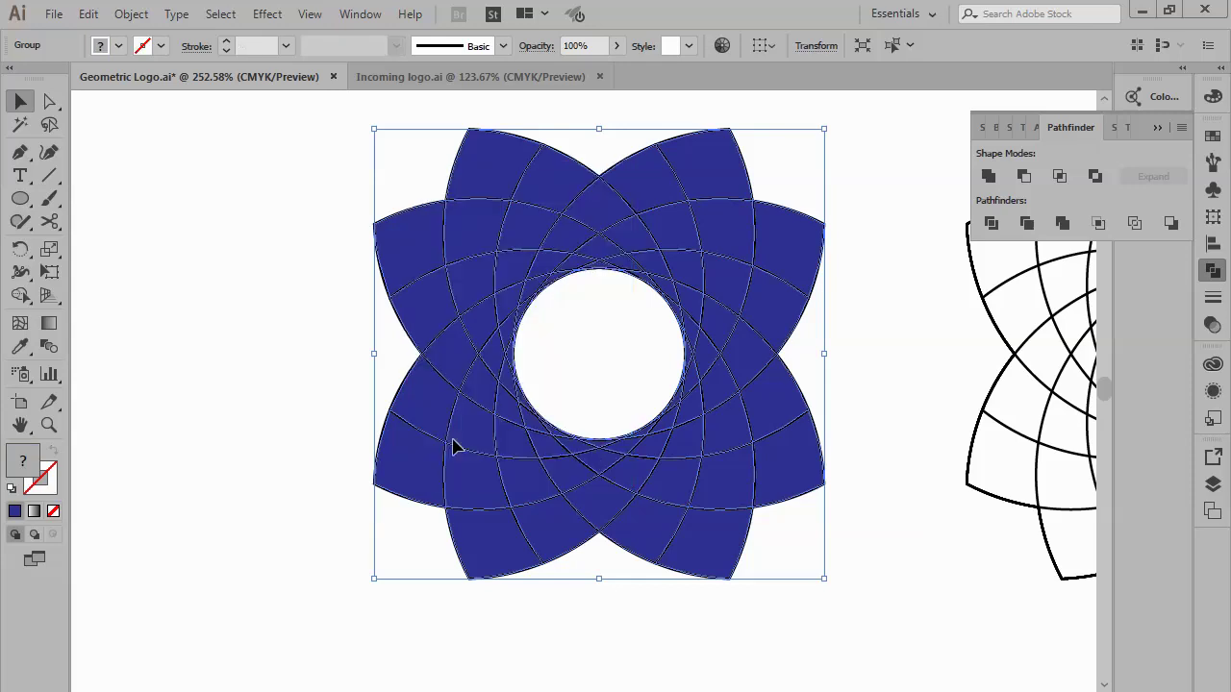
click(1027, 224)
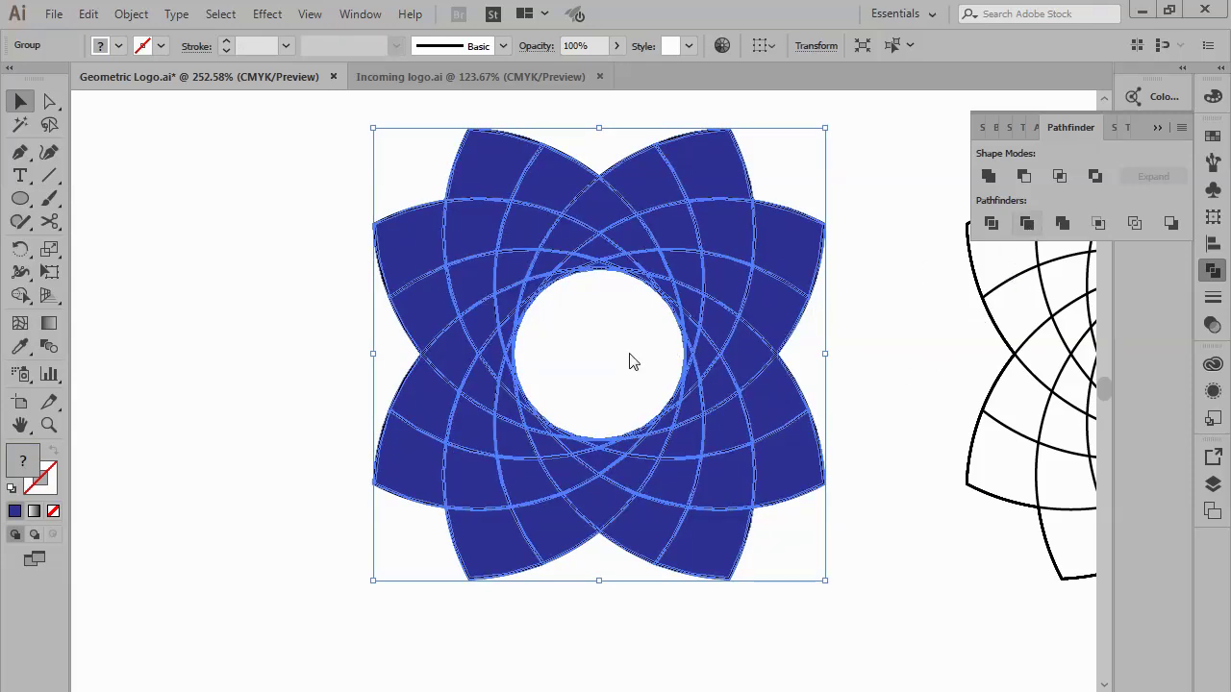
Step: Ungroup the trimmed flower pieces and collapse the Pathfinder panel
click(627, 359)
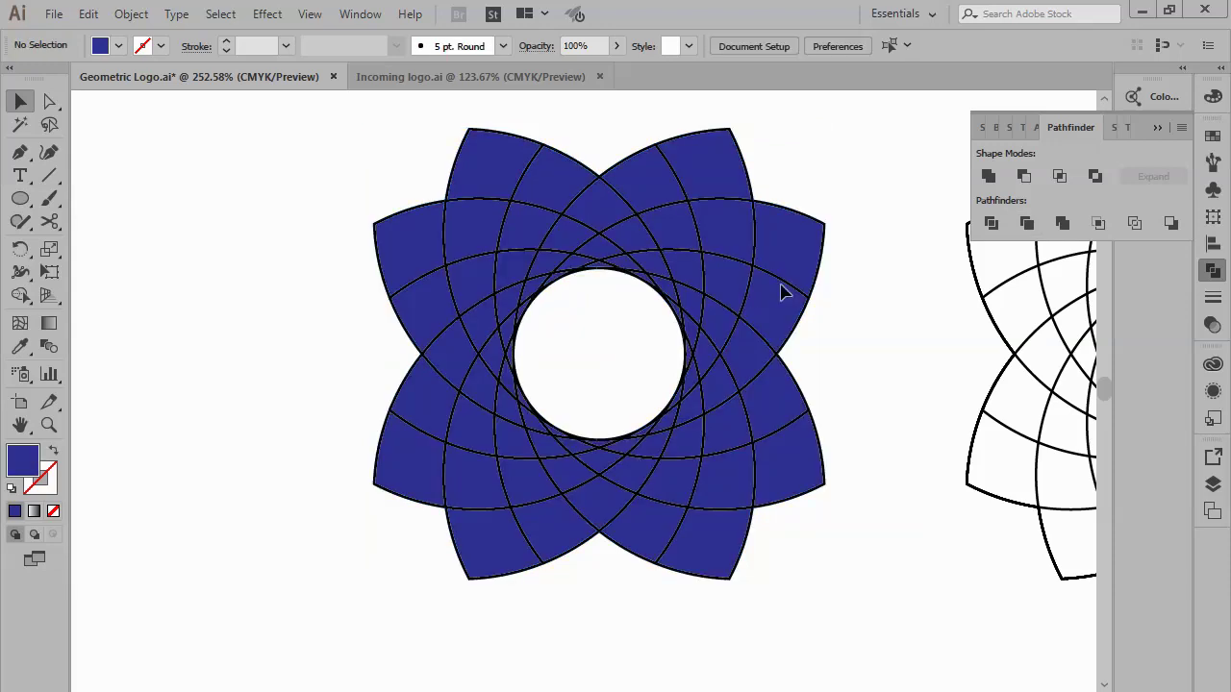
click(784, 291)
right_click(784, 286)
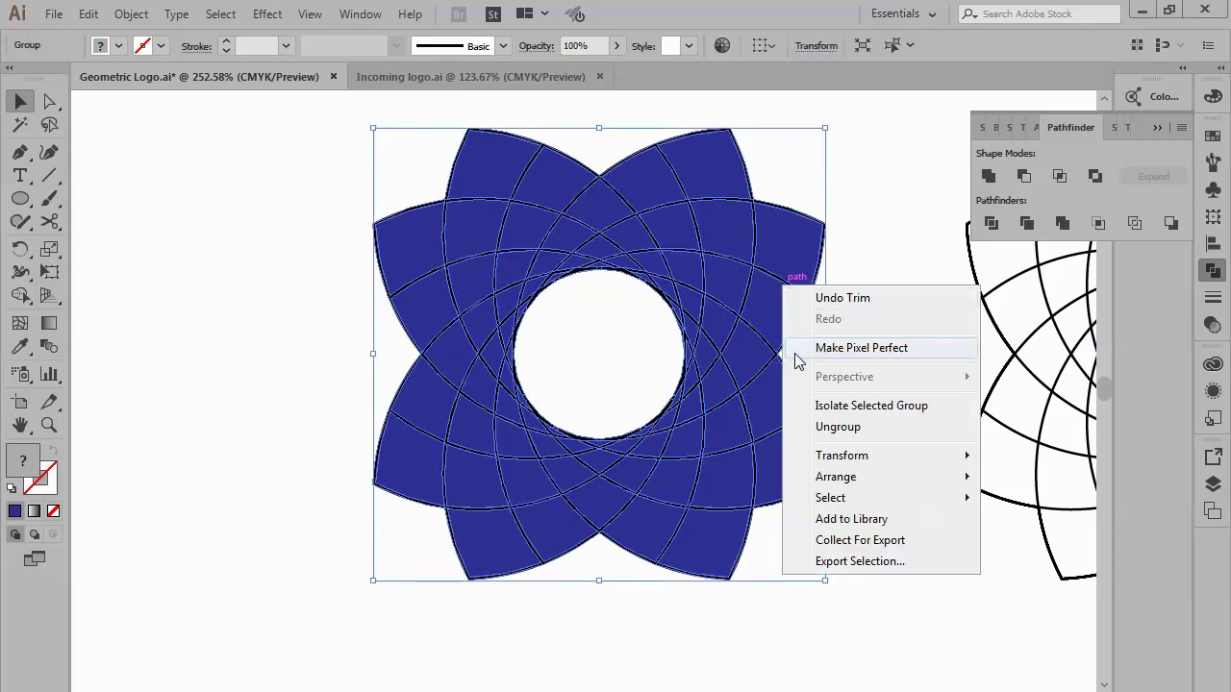
click(815, 424)
click(1157, 127)
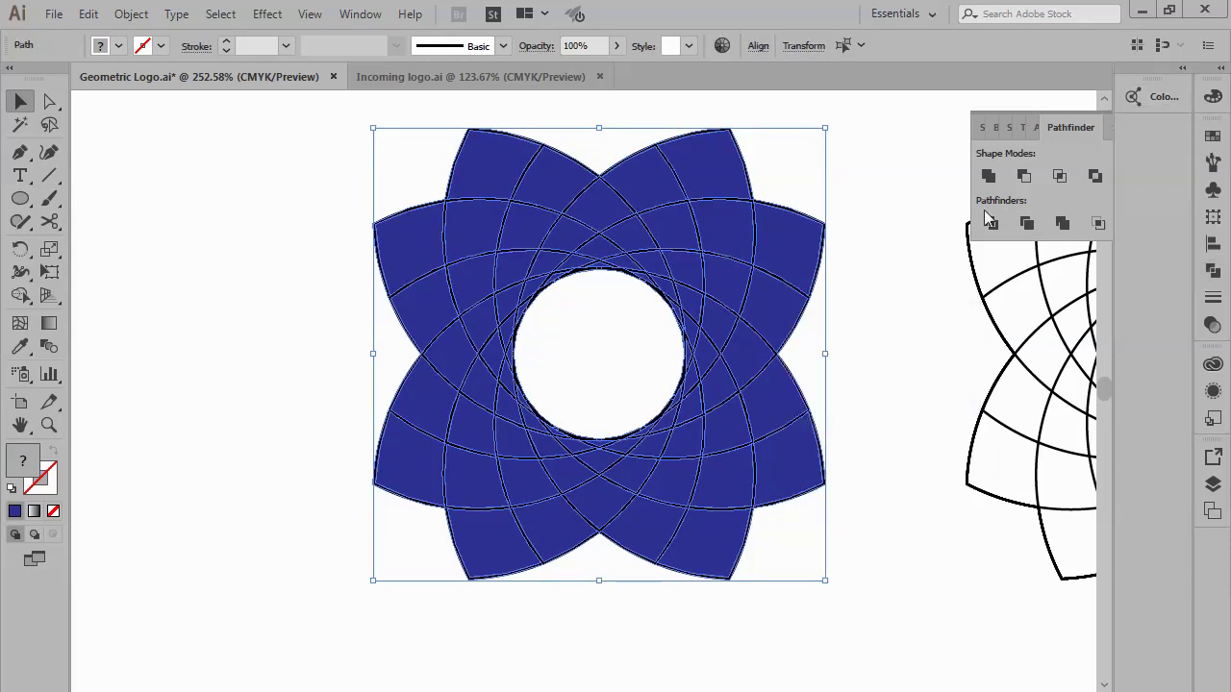
Step: Select all blue pieces with Select > Same > Appearance, then deselect and zoom out to both flowers
click(858, 310)
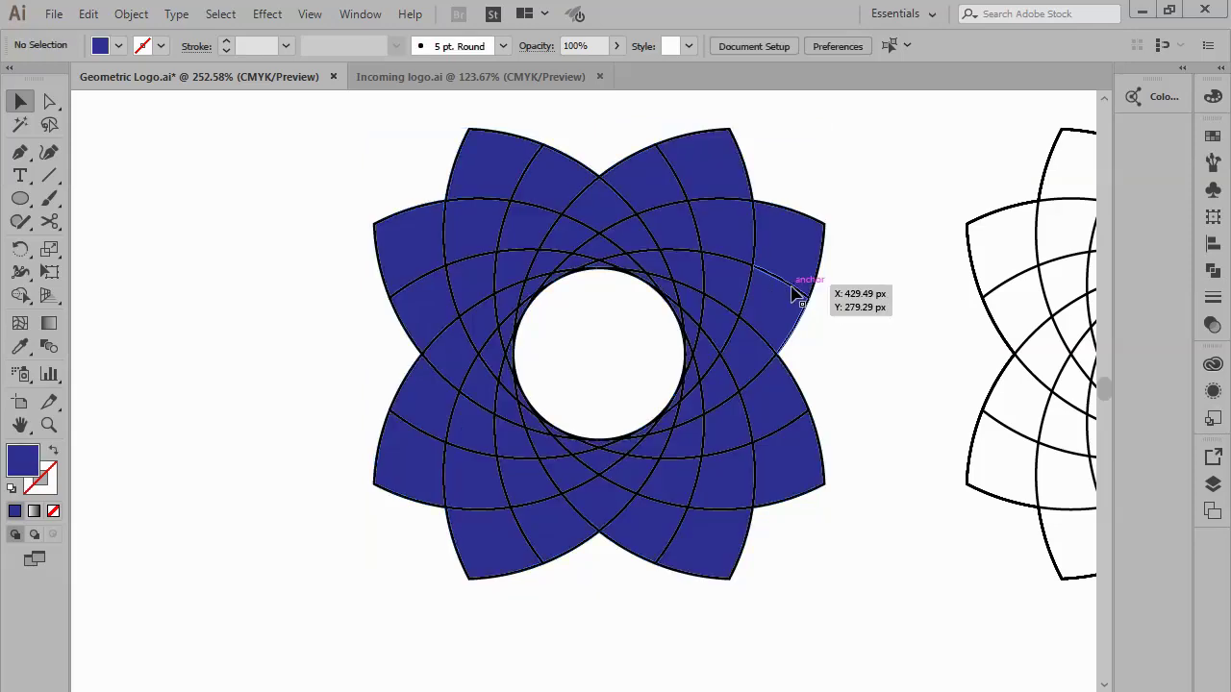
click(797, 289)
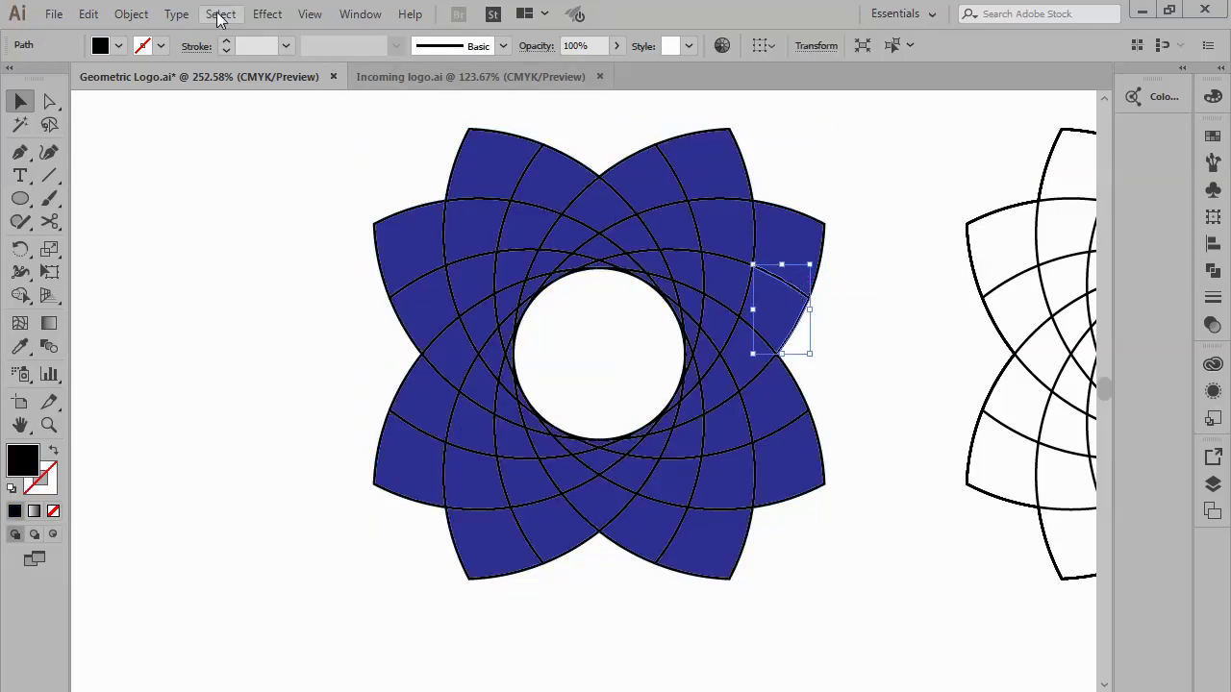
click(220, 15)
click(220, 15)
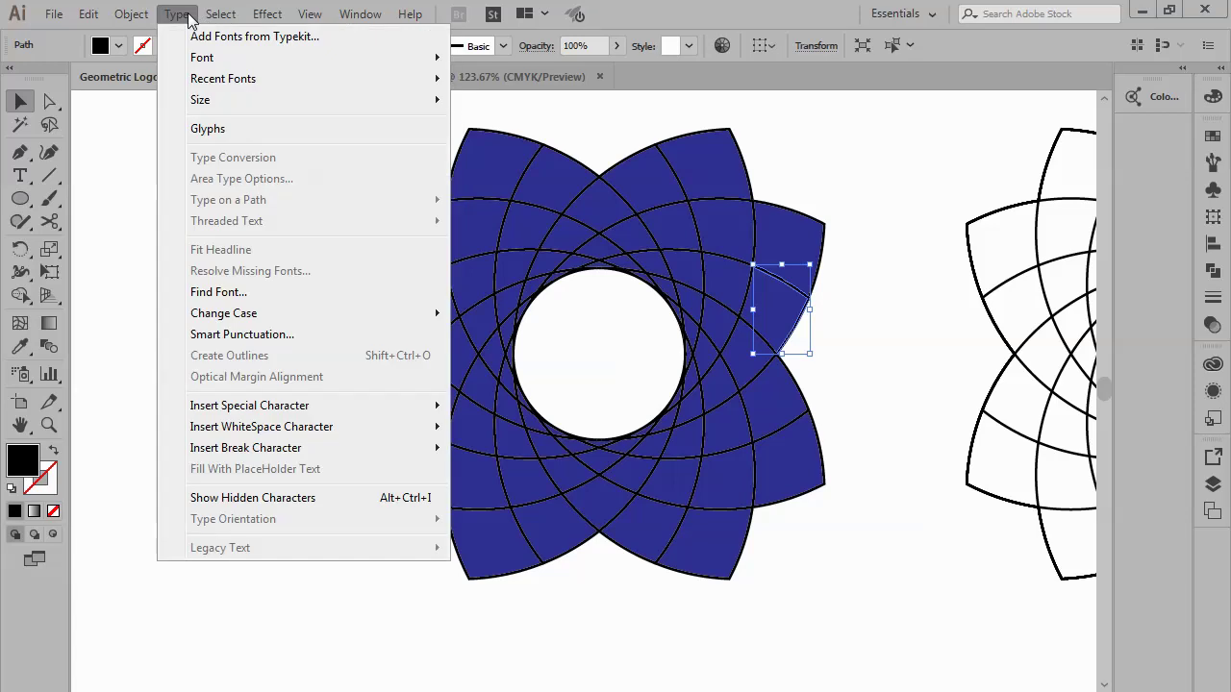
click(214, 19)
mouse_move(246, 200)
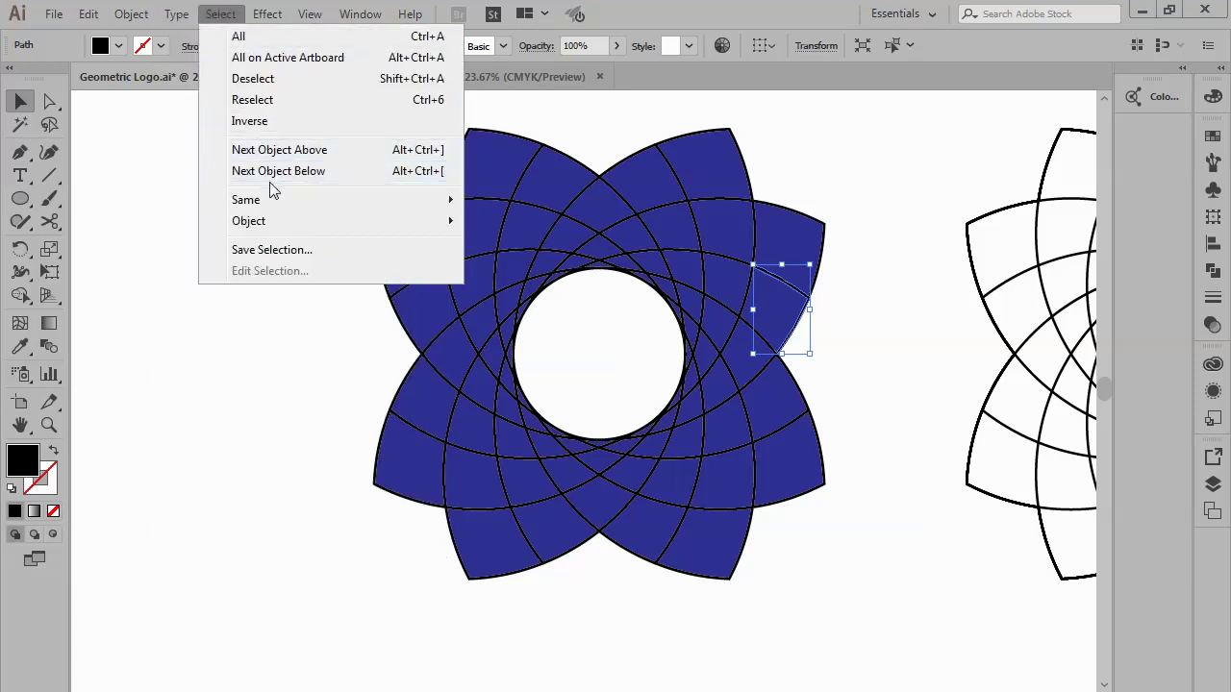
click(500, 200)
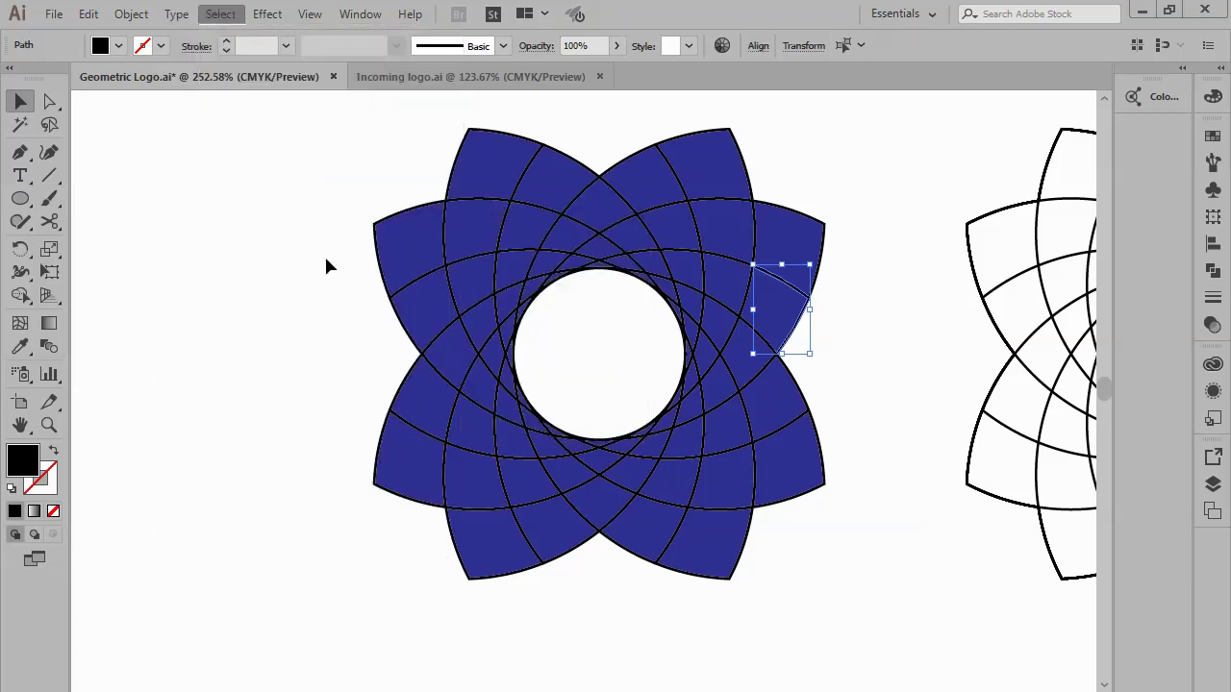
click(269, 298)
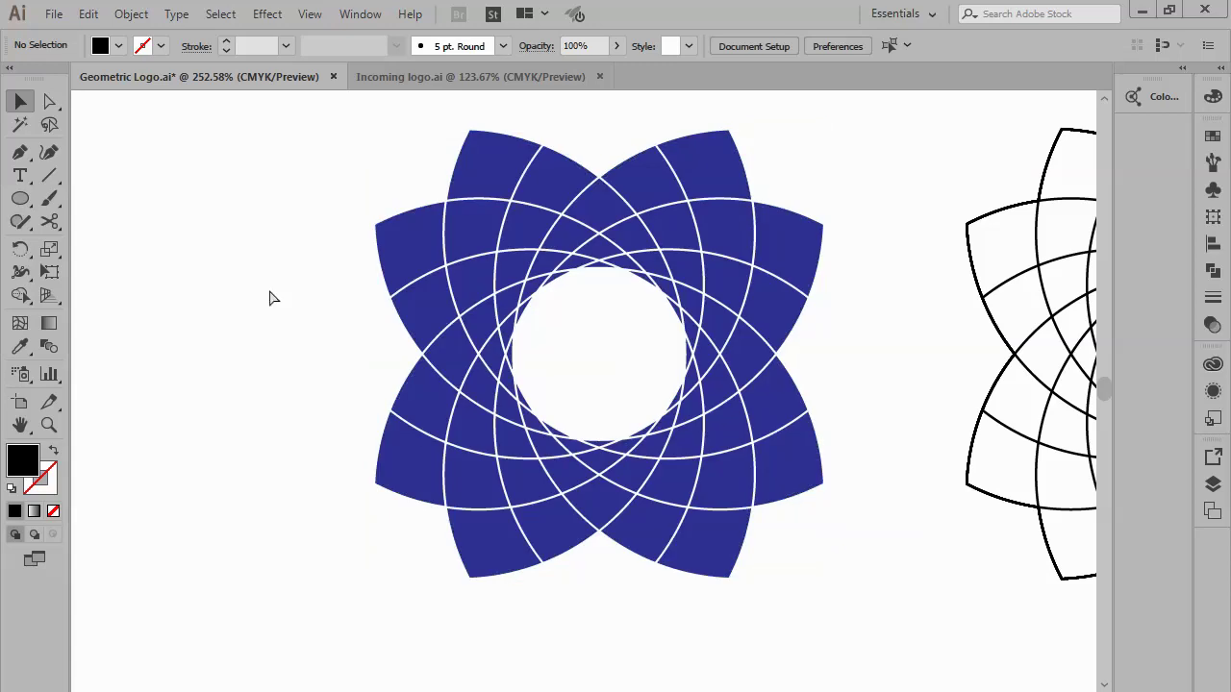
key(ctrl+minus)
key(ctrl+minus)
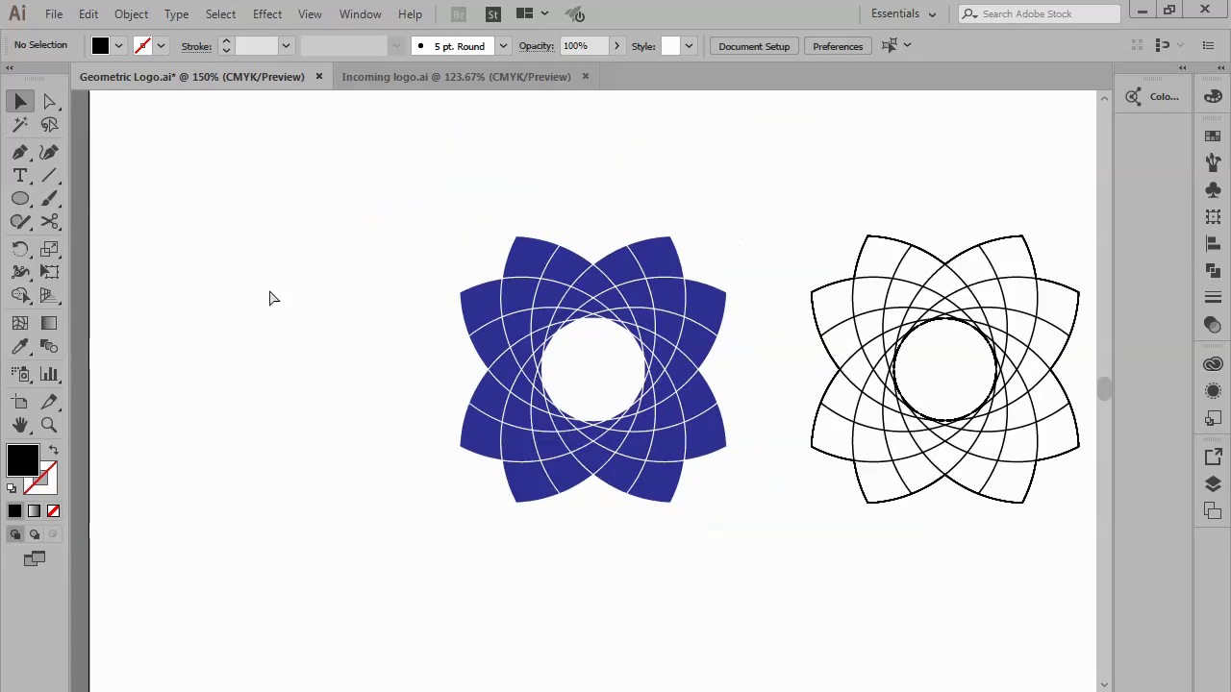
Step: Merge the outlined flower's upper-right regions into one long swirl petal, then switch to Outline view
drag(948, 258, 717, 495)
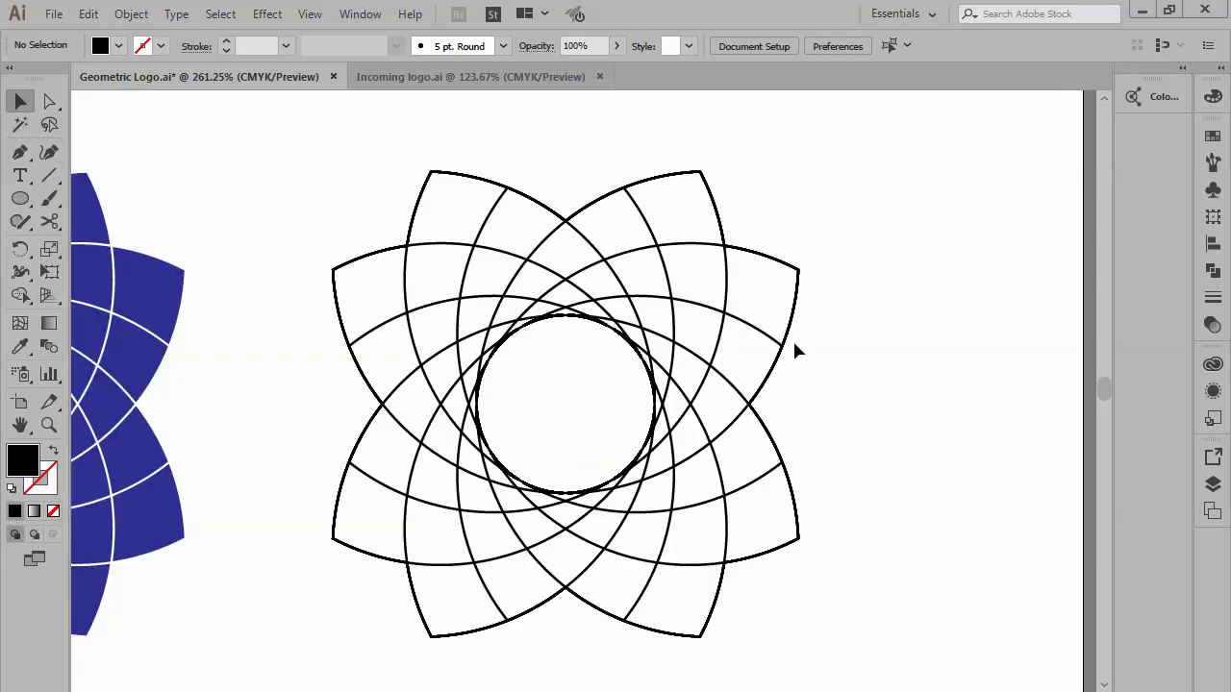
drag(783, 216, 294, 653)
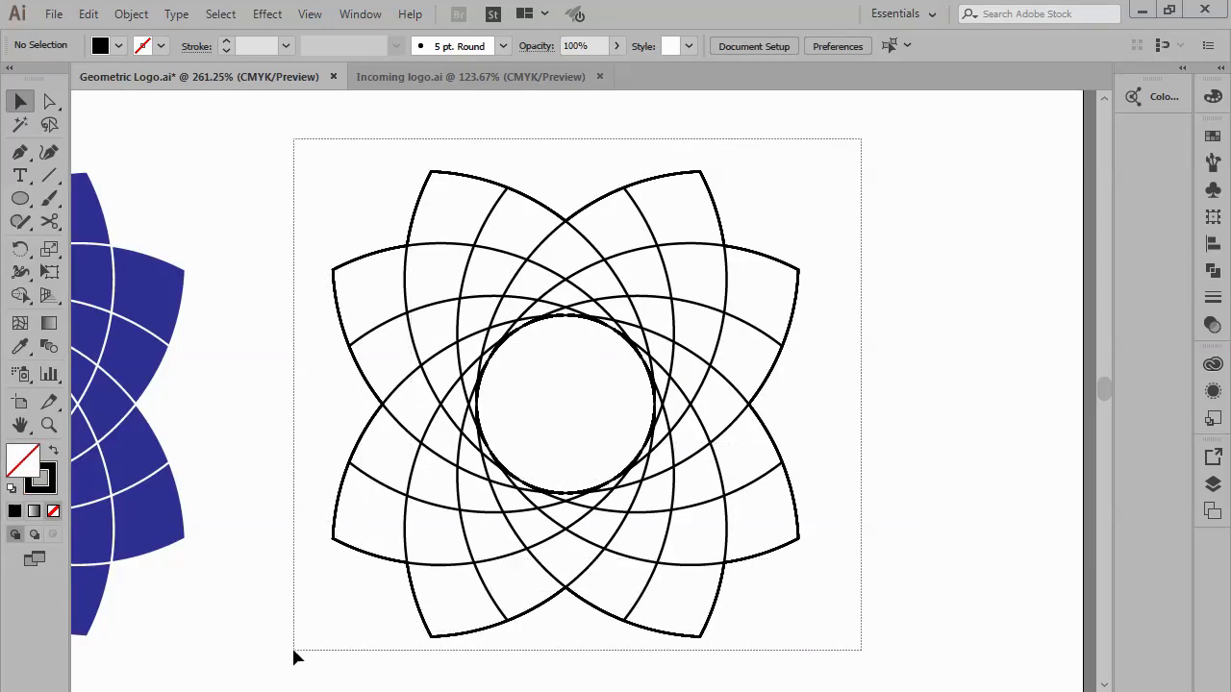
click(21, 296)
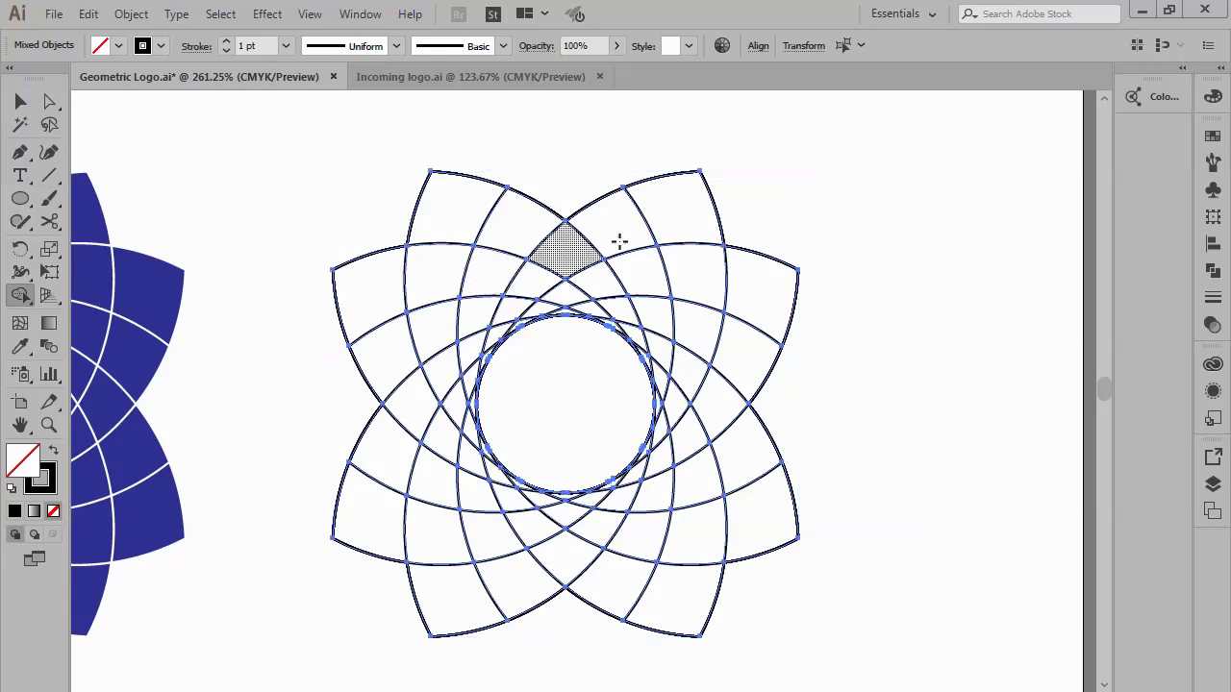
mouse_move(632, 224)
mouse_down()
mouse_move(664, 225)
mouse_move(685, 334)
mouse_move(667, 427)
mouse_up()
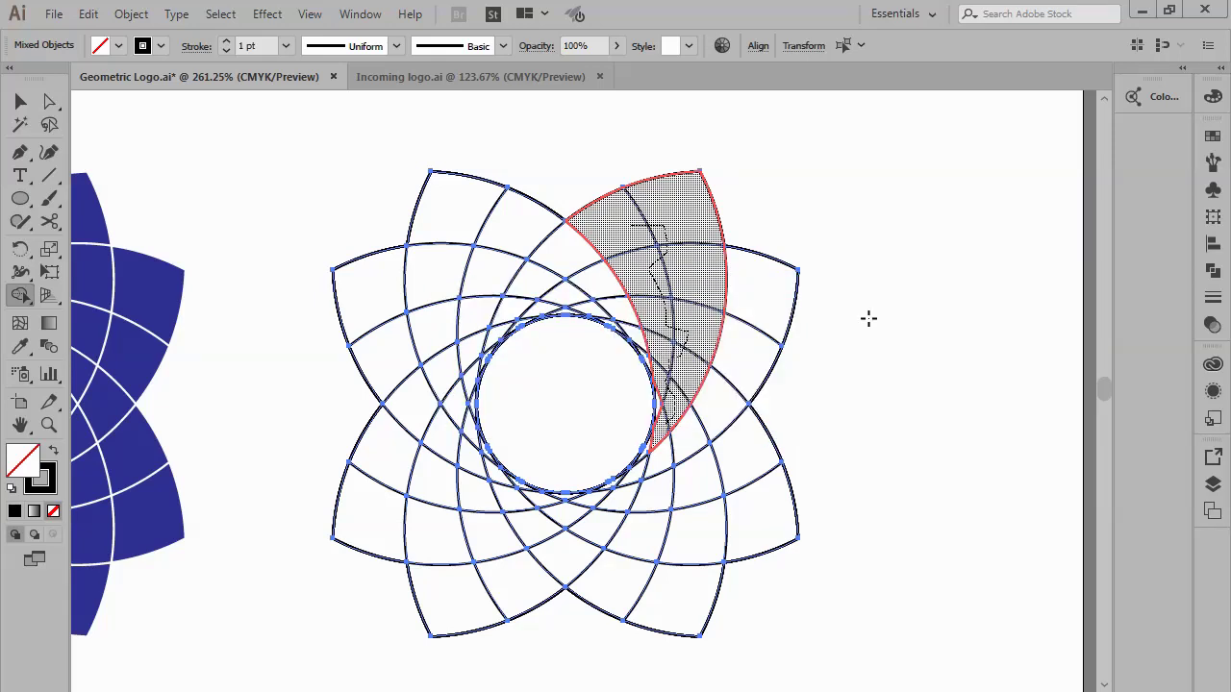
key(ctrl)
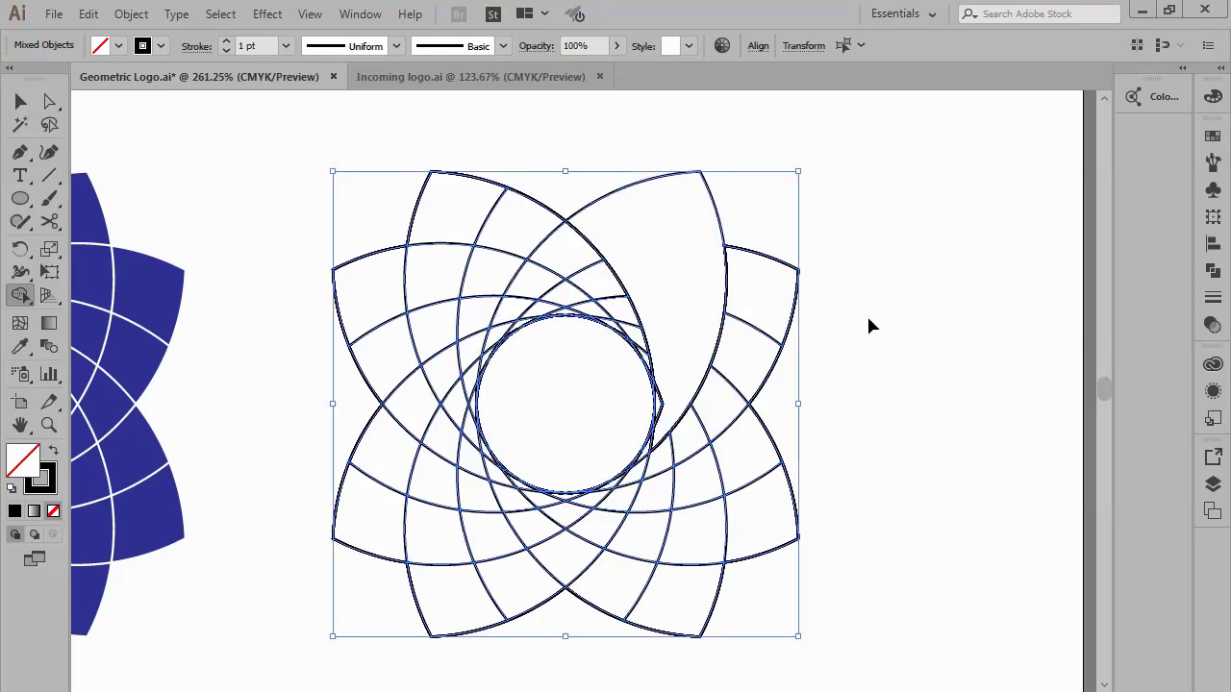
key(ctrl+y)
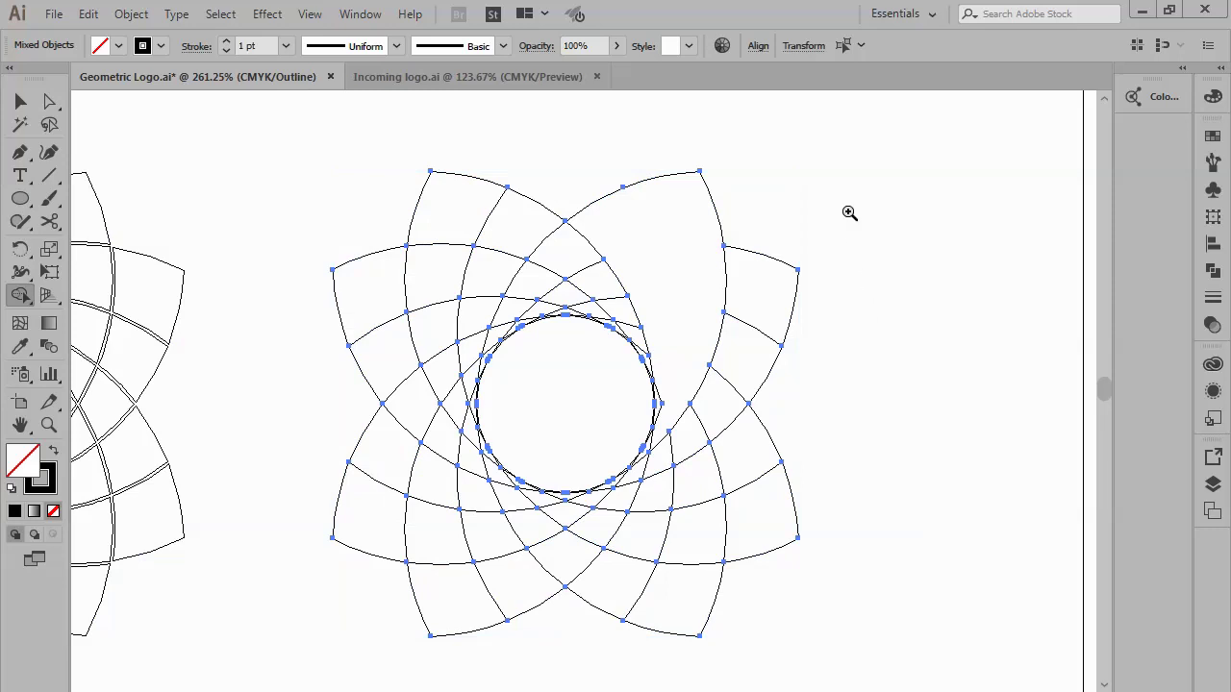
Step: Build the right-side regions into a swirl petal reaching the centre circle
drag(848, 212, 220, 579)
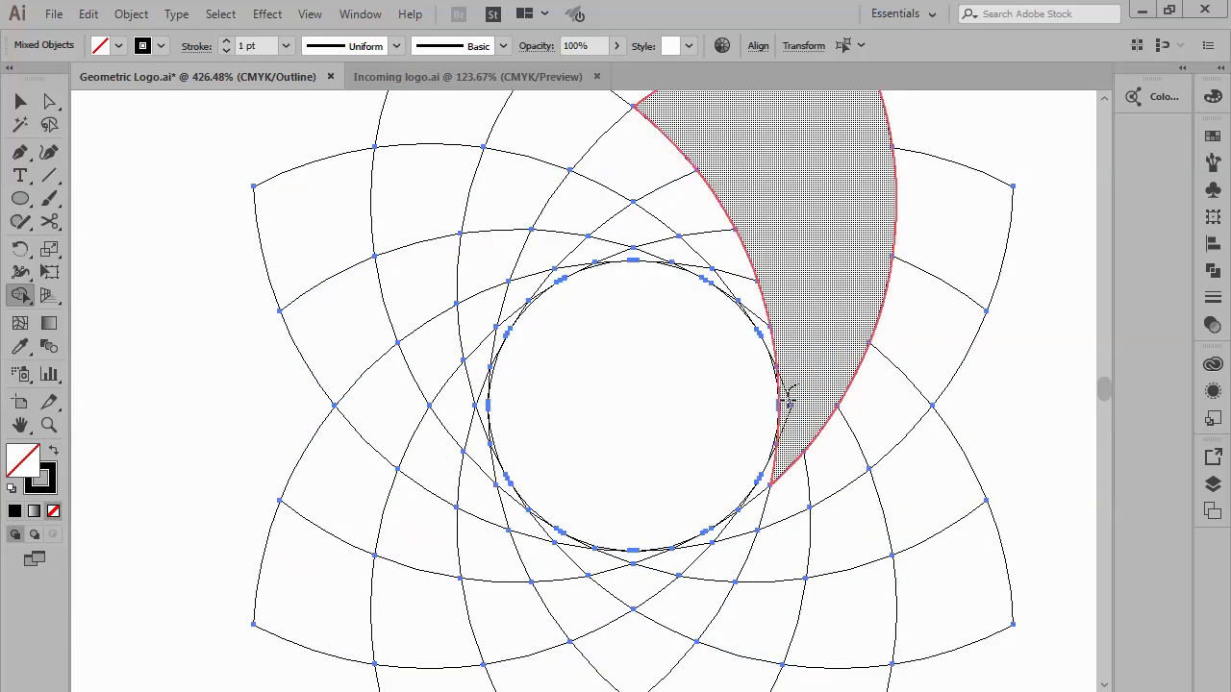
click(786, 396)
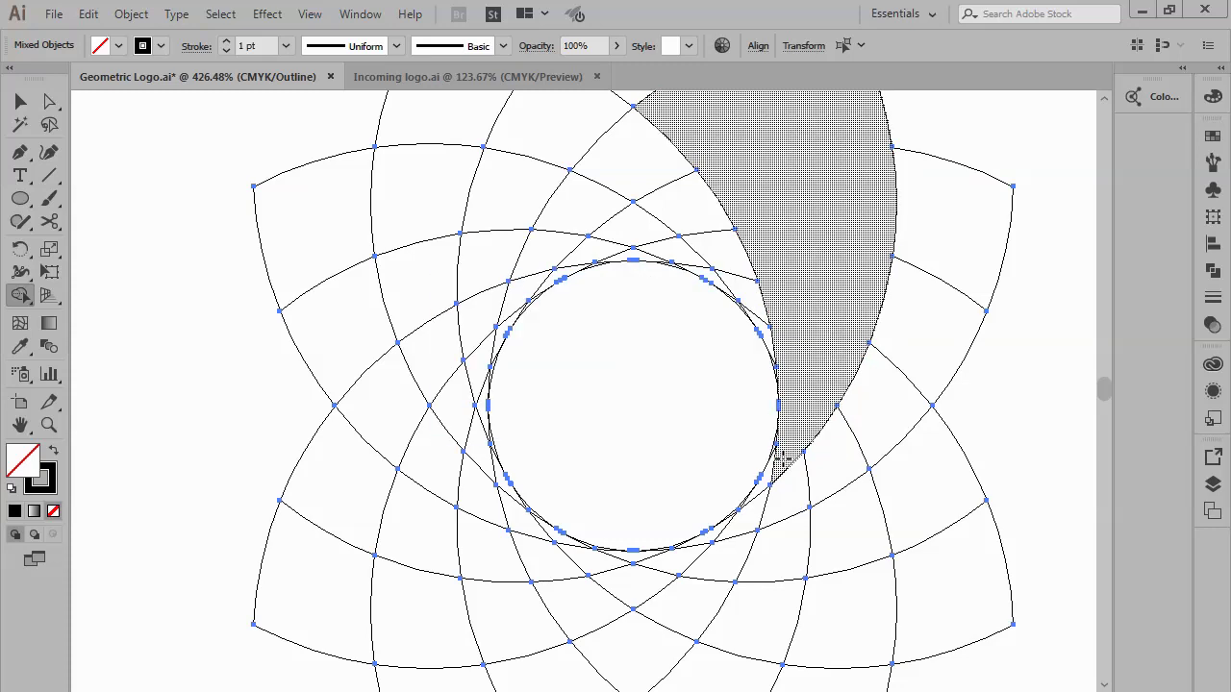
drag(781, 460, 775, 446)
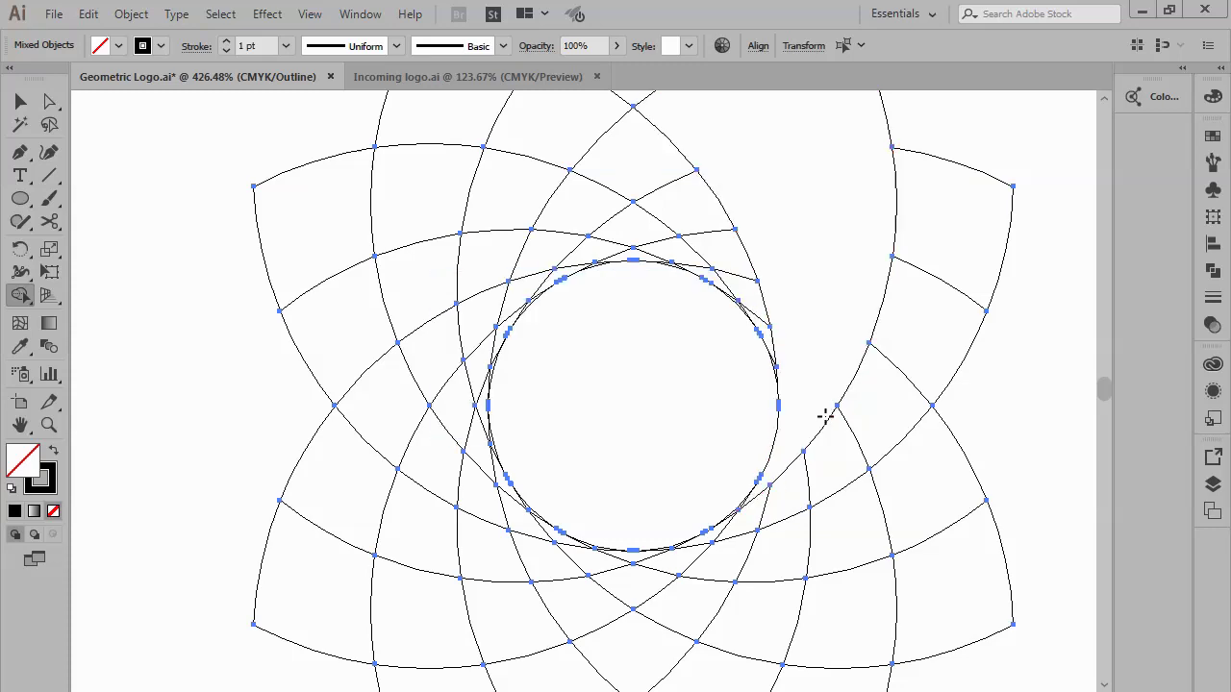
Step: Merge the upper-left segments into one petal curving down to the circle
scroll(810, 414, up, 3)
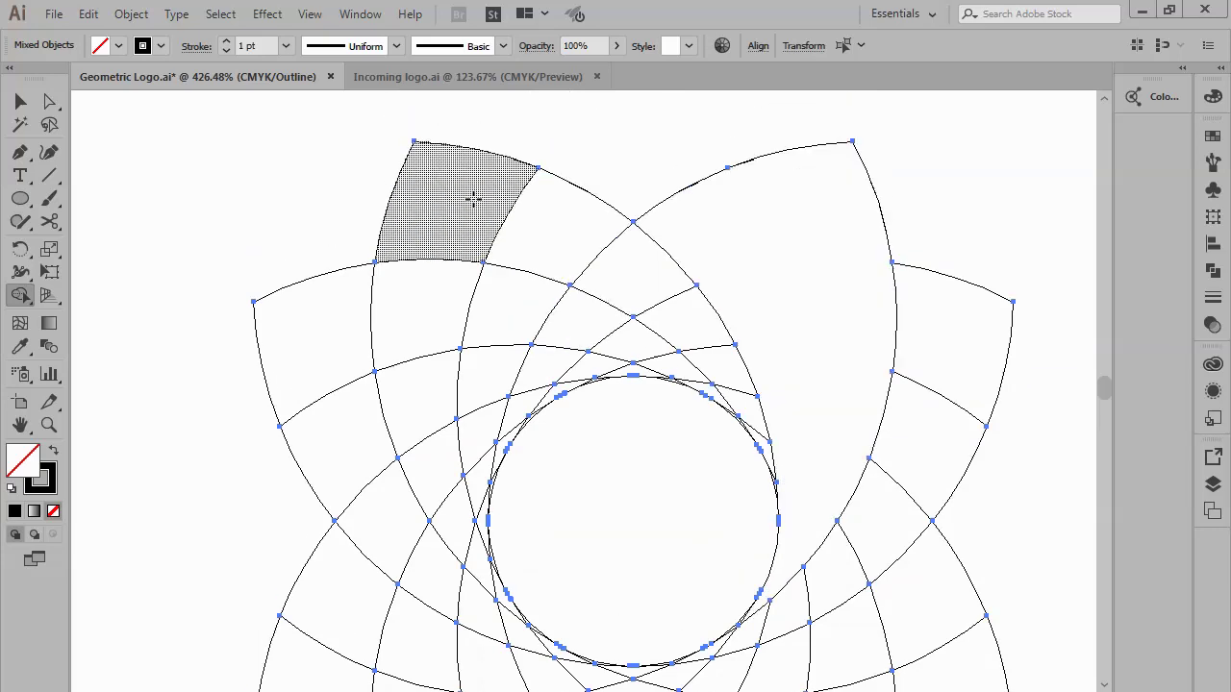
drag(473, 199, 735, 387)
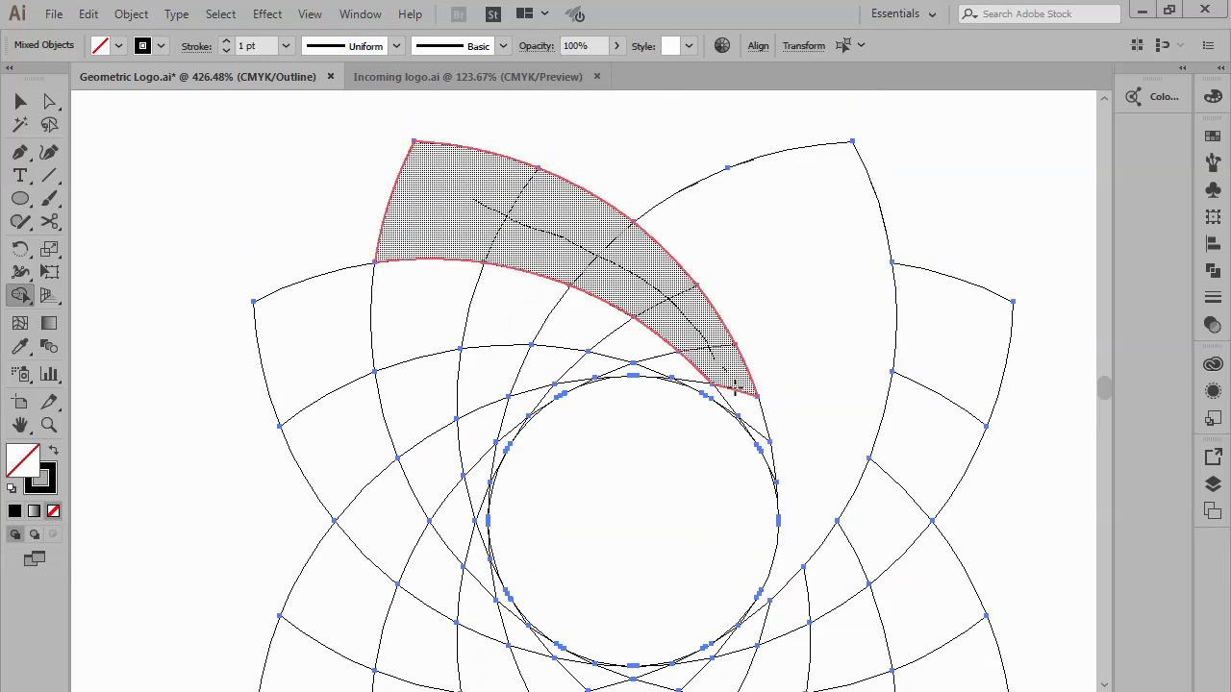
drag(735, 387, 768, 448)
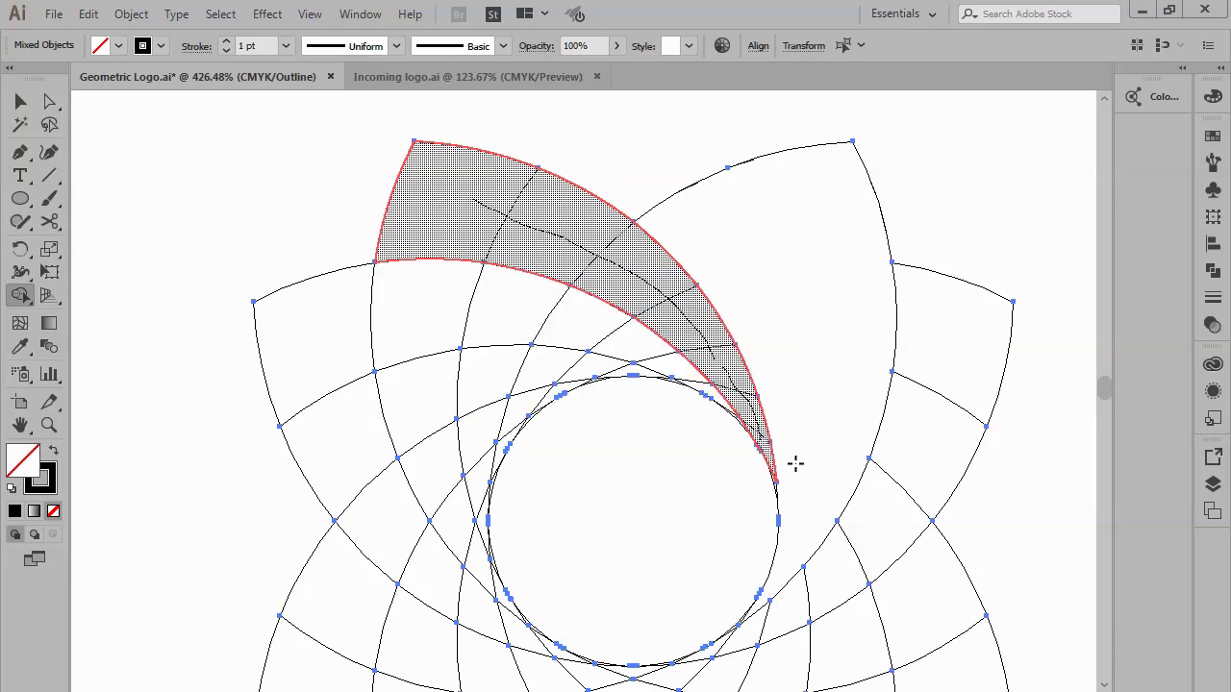
drag(767, 448, 773, 476)
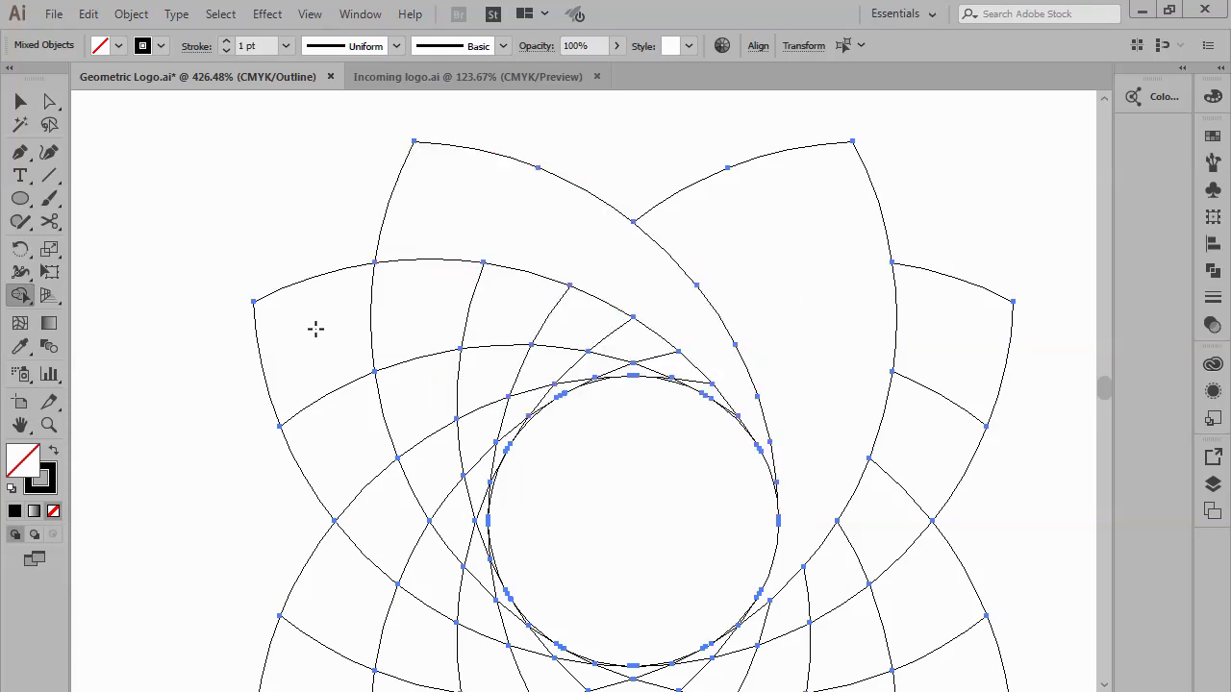
mouse_move(344, 404)
mouse_down()
mouse_move(510, 327)
mouse_move(622, 346)
mouse_move(682, 371)
mouse_move(730, 414)
mouse_up()
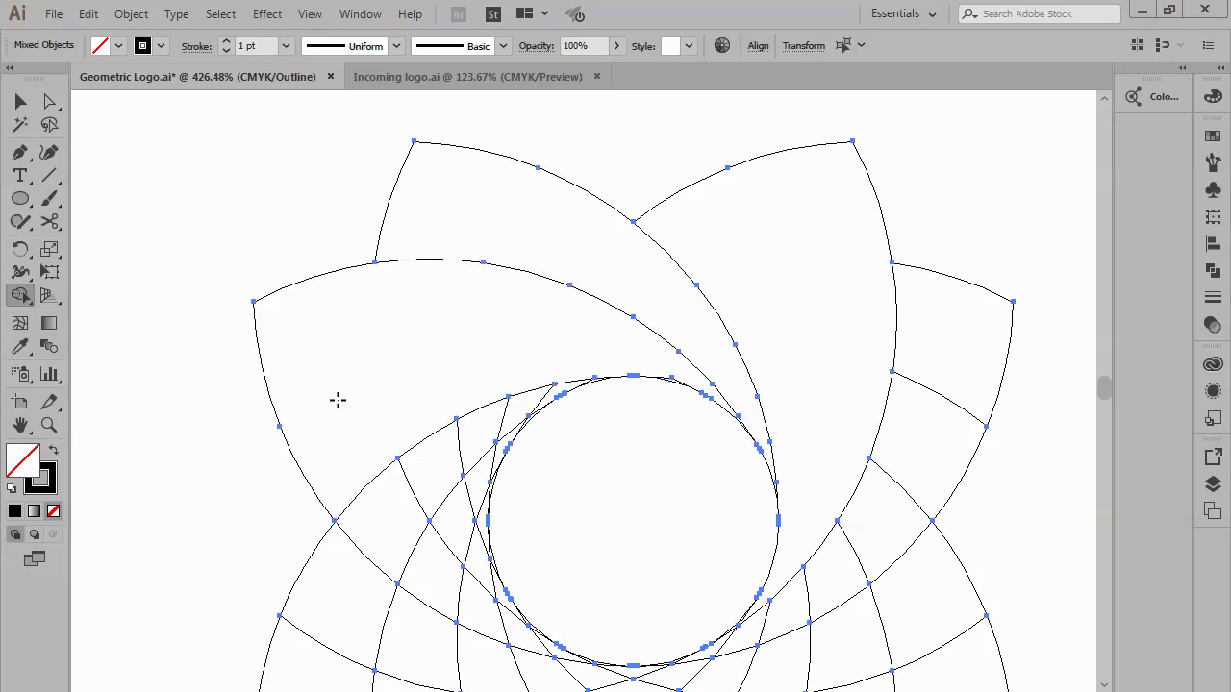
Step: Join the lower-left cells and build the left crescent into a single swirl shape
scroll(337, 401, down, 1)
scroll(332, 400, down, 4)
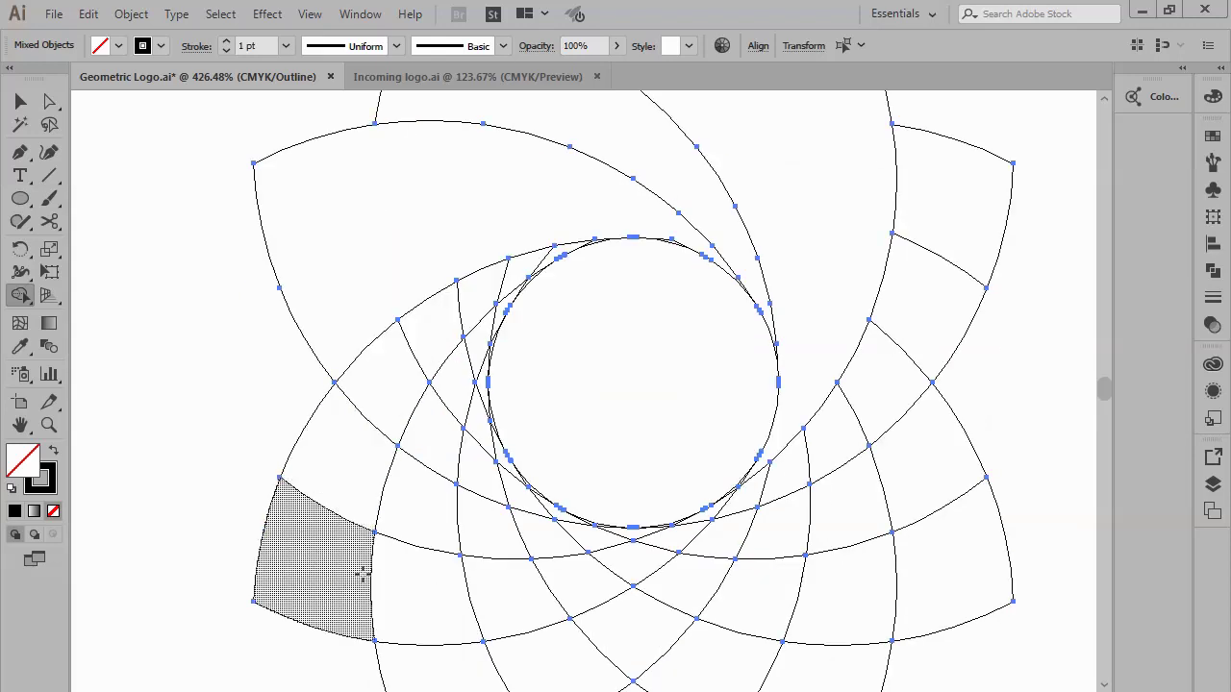
mouse_move(340, 569)
mouse_down()
mouse_move(370, 409)
mouse_move(545, 252)
mouse_up()
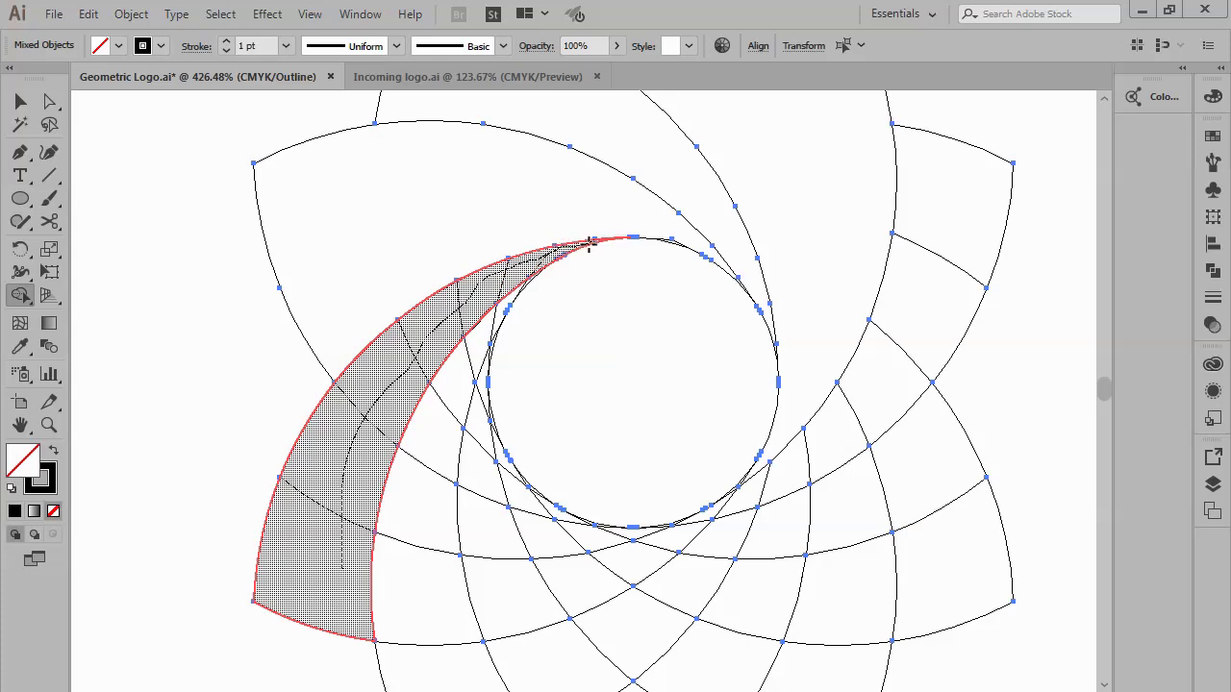
click(588, 242)
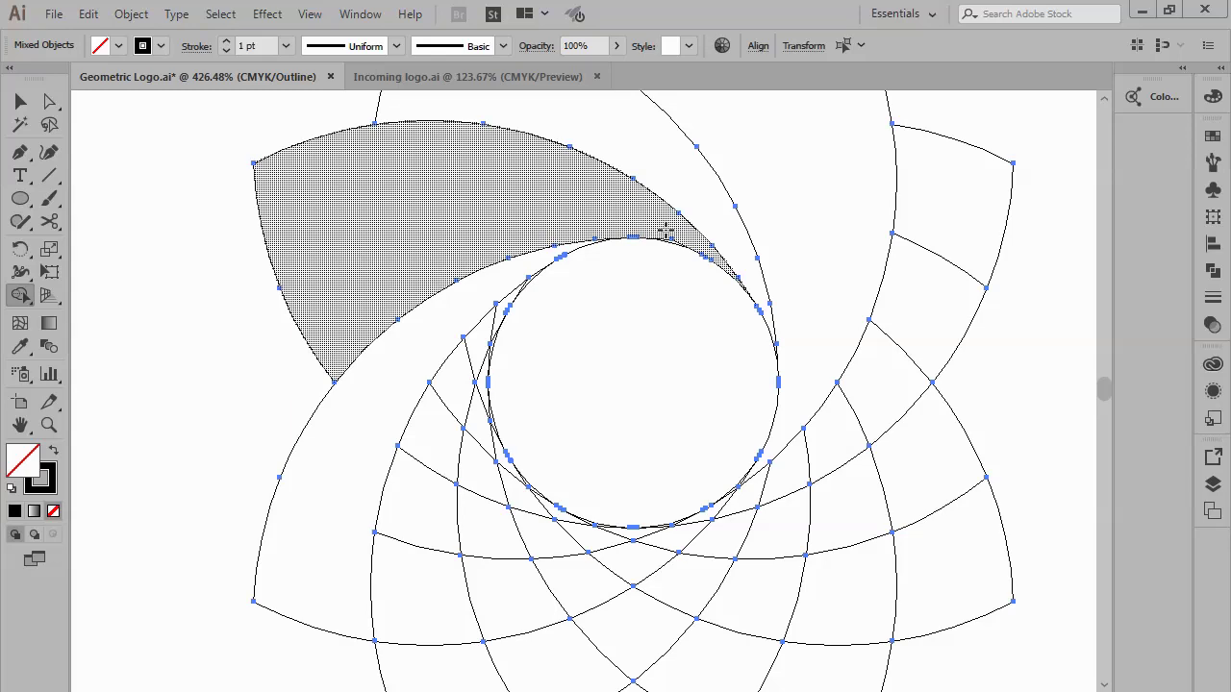
click(673, 240)
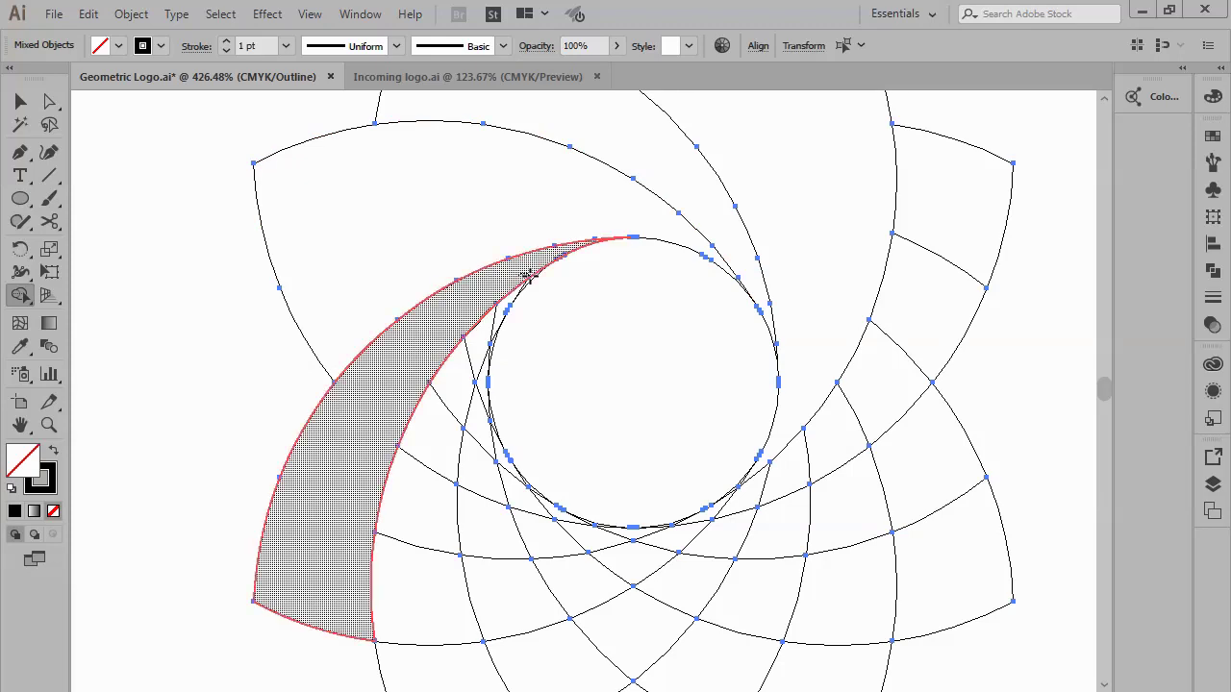
click(531, 270)
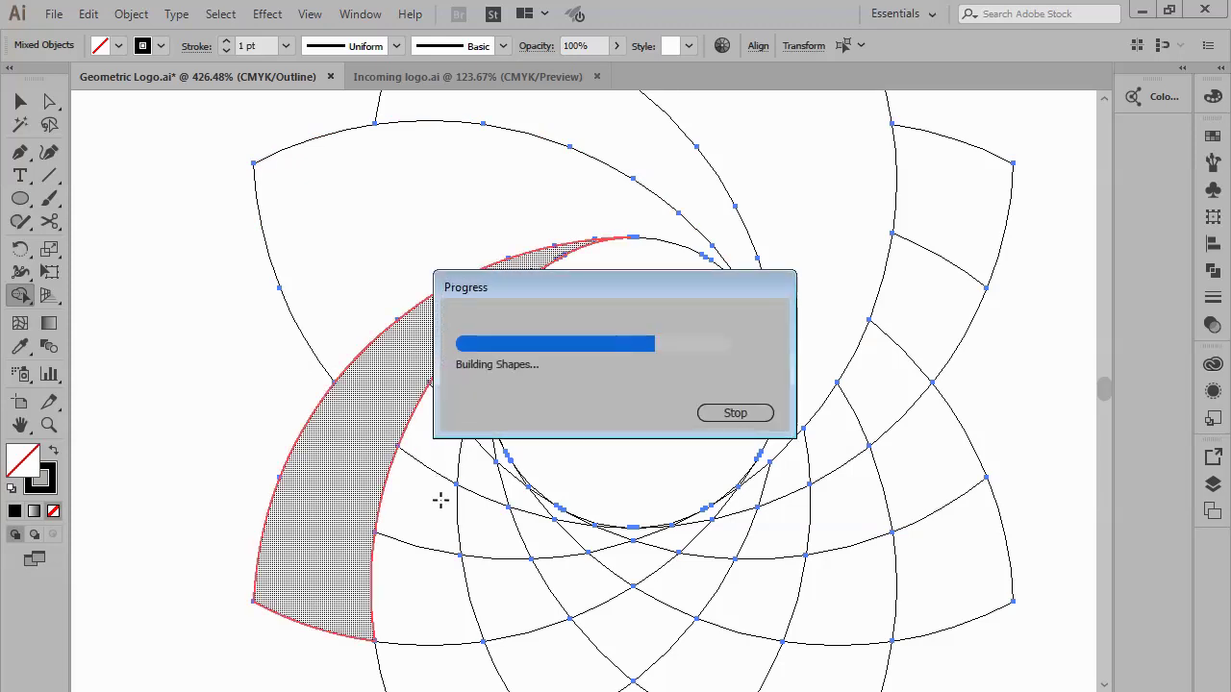
Step: Merge the lower-left cells upward into a swirl petal and combine the crescent left of the circle
scroll(423, 398, down, 2)
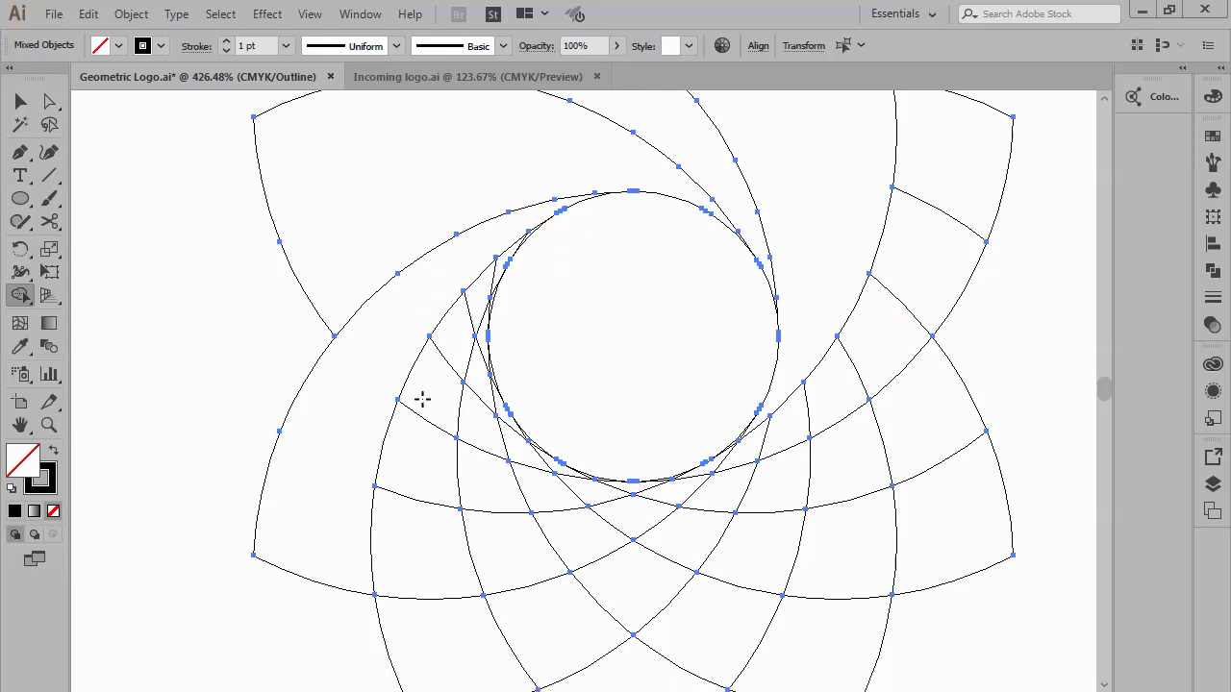
scroll(422, 398, down, 2)
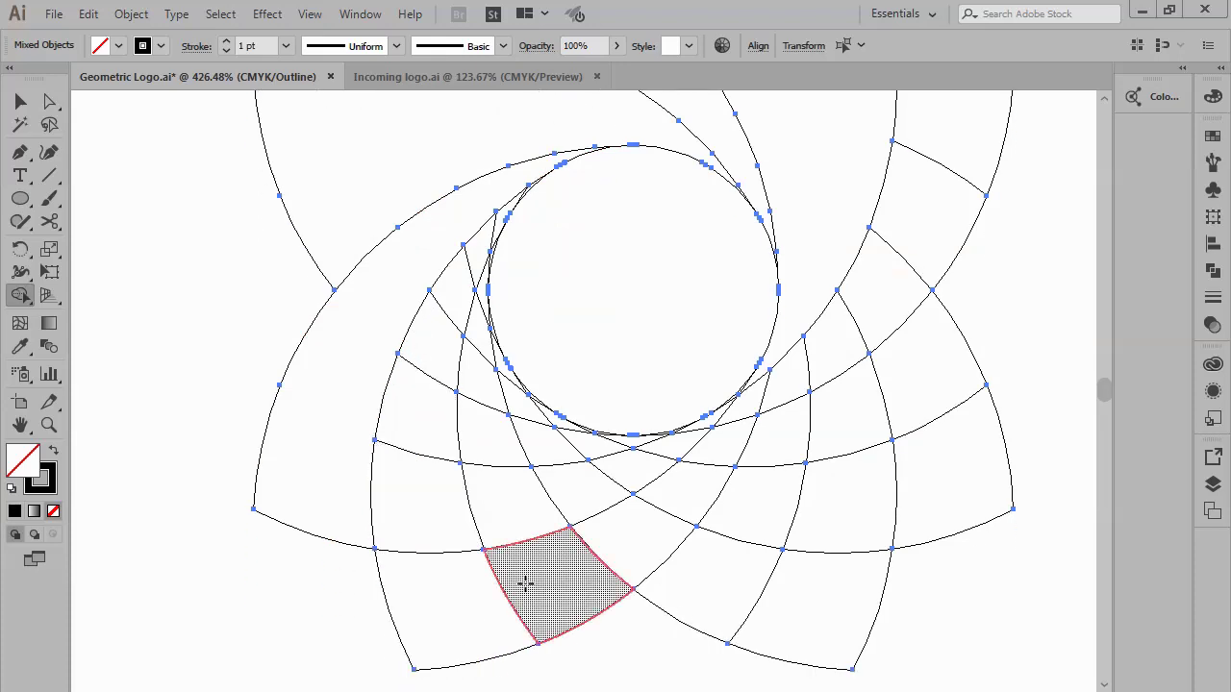
mouse_move(513, 589)
mouse_down()
mouse_move(451, 356)
mouse_move(495, 216)
mouse_move(519, 192)
mouse_move(524, 205)
mouse_up()
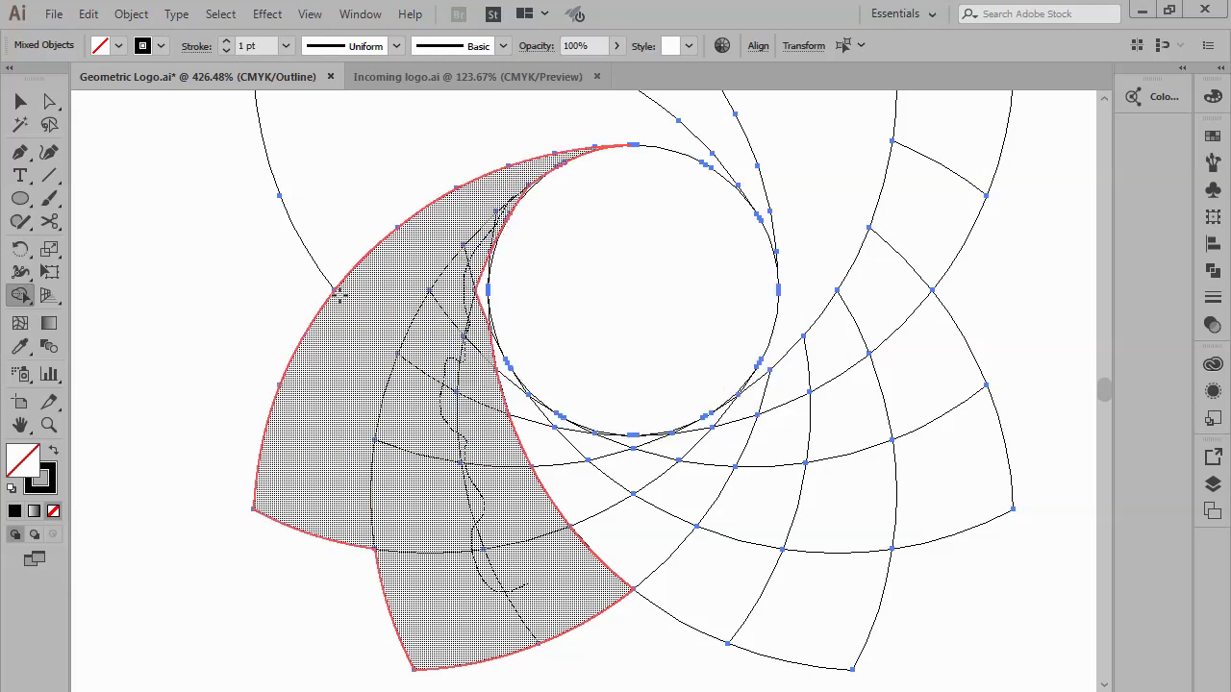
key(ctrl+z)
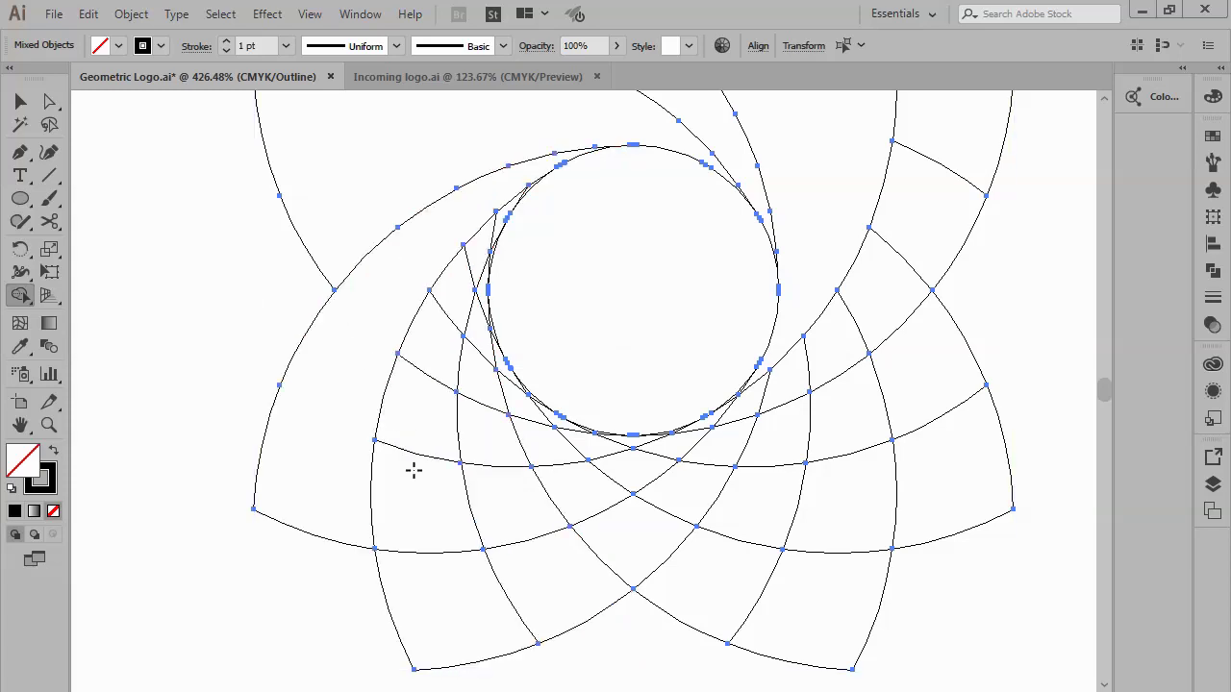
mouse_move(459, 601)
mouse_down()
mouse_move(502, 520)
mouse_move(471, 317)
mouse_up()
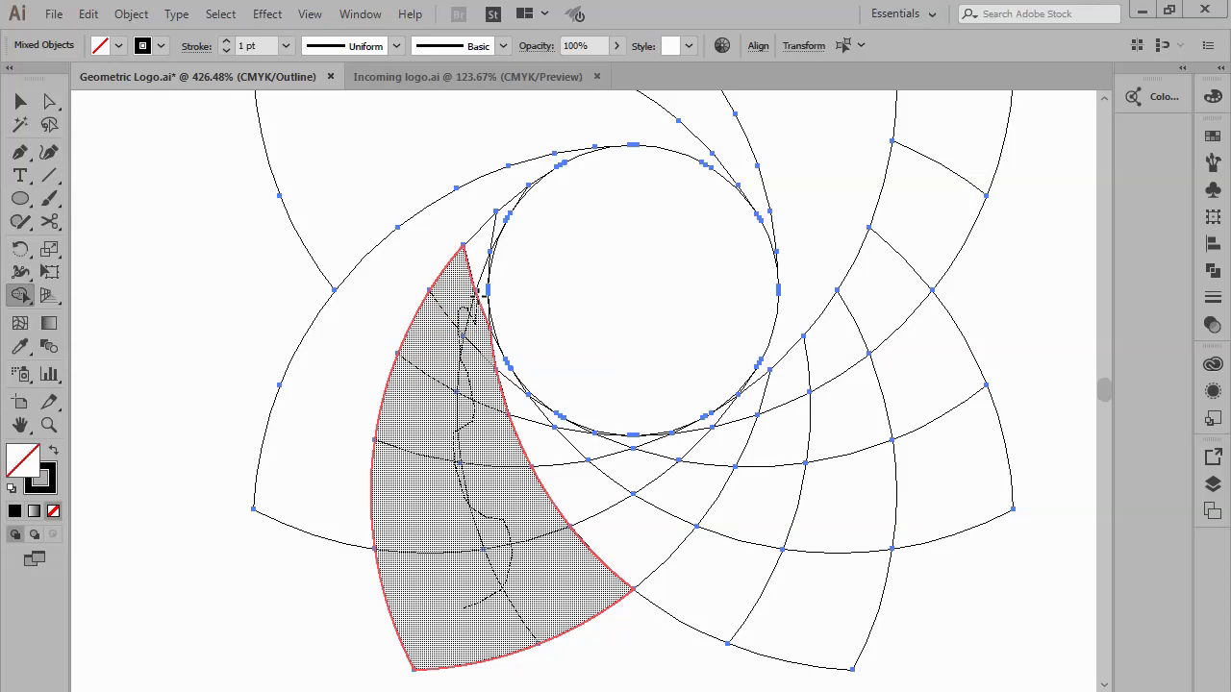
drag(471, 318, 492, 231)
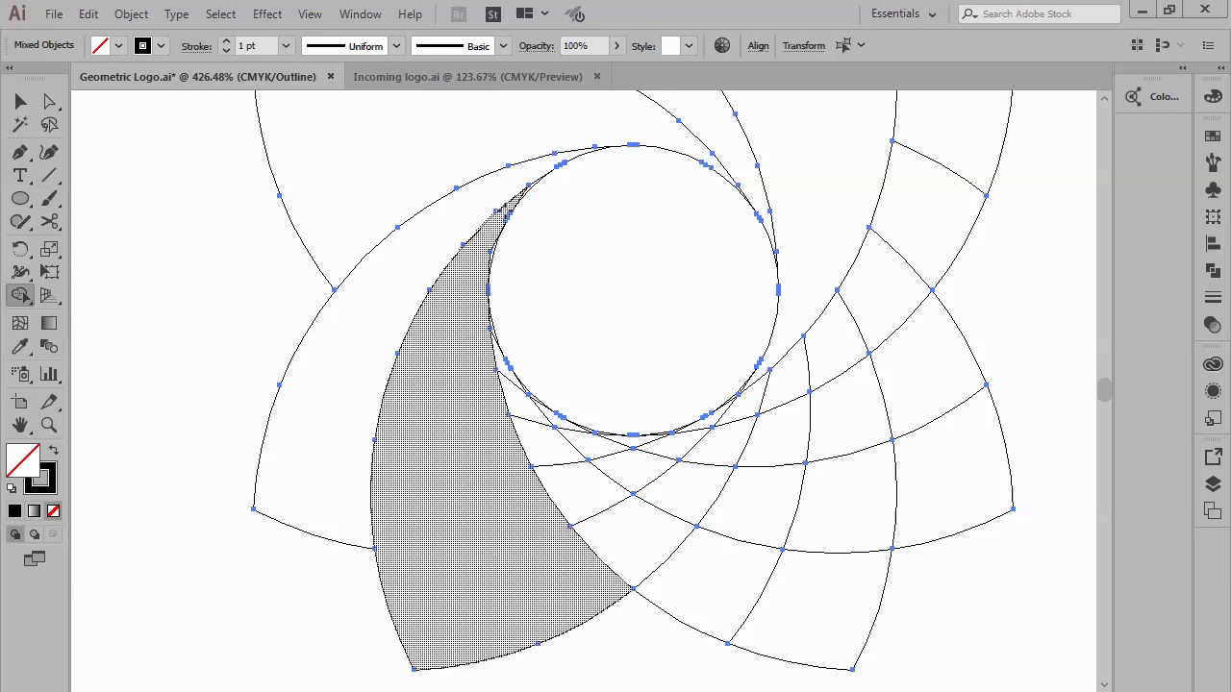
drag(509, 201, 520, 196)
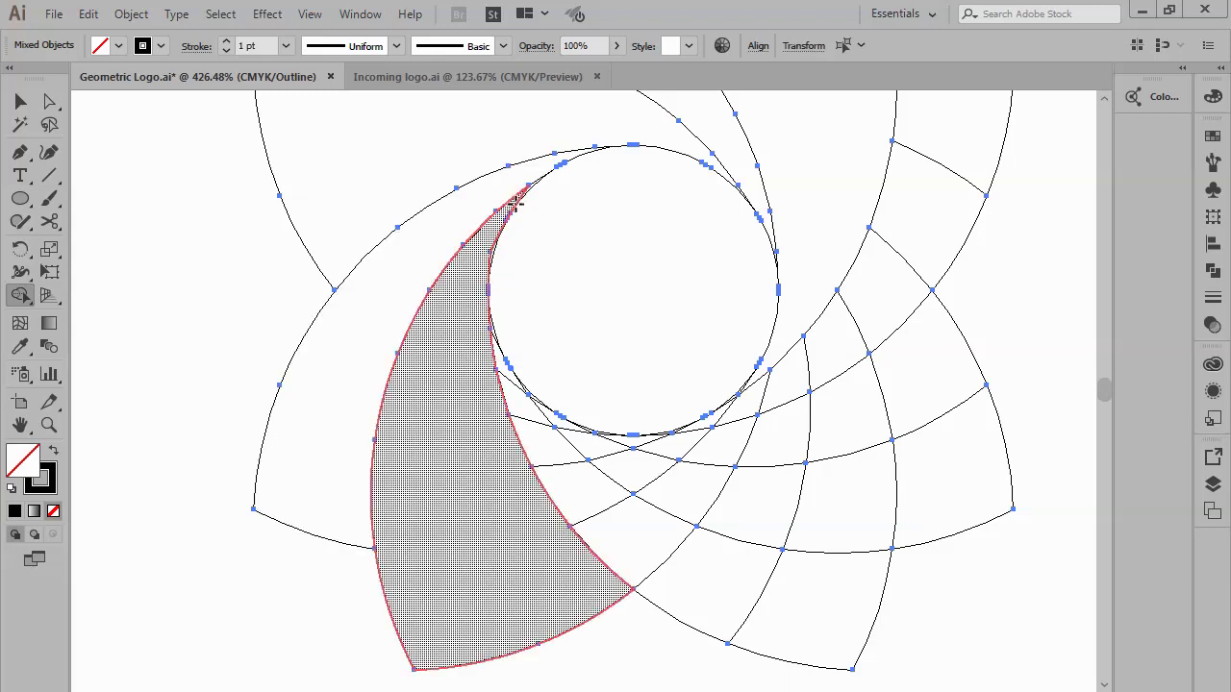
drag(480, 270, 491, 255)
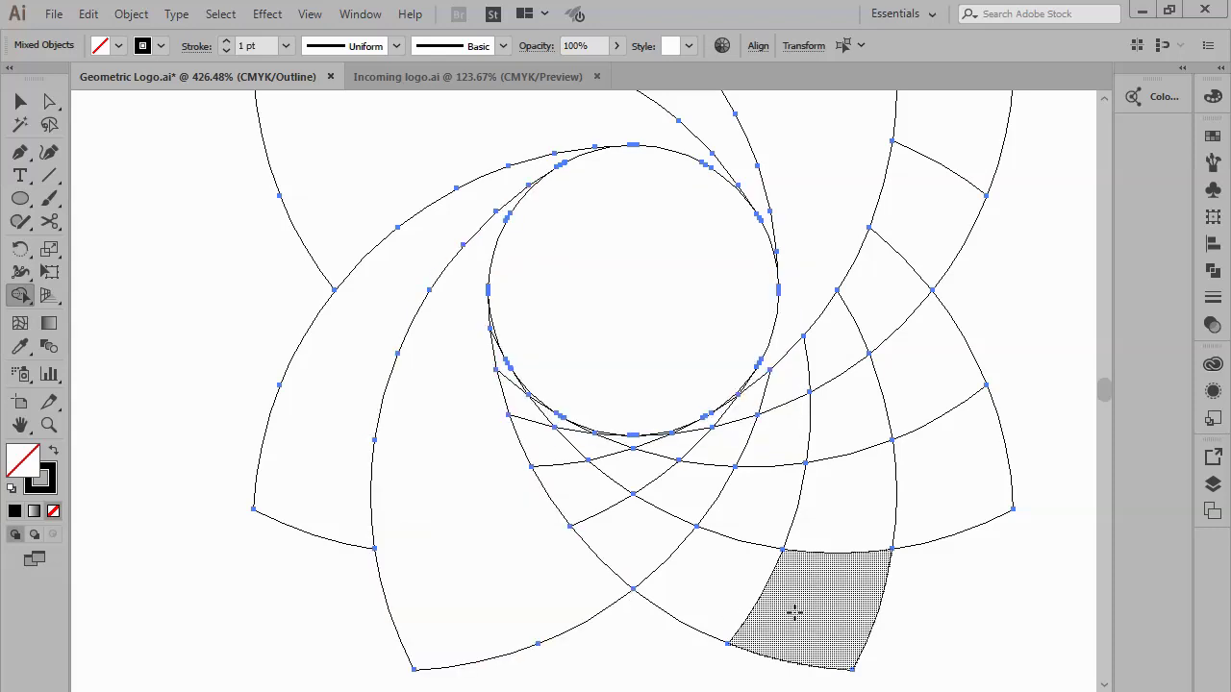
Step: Merge the lower cells and the right-side cells into curved petals
mouse_move(794, 611)
mouse_down()
mouse_move(588, 500)
mouse_move(510, 386)
mouse_up()
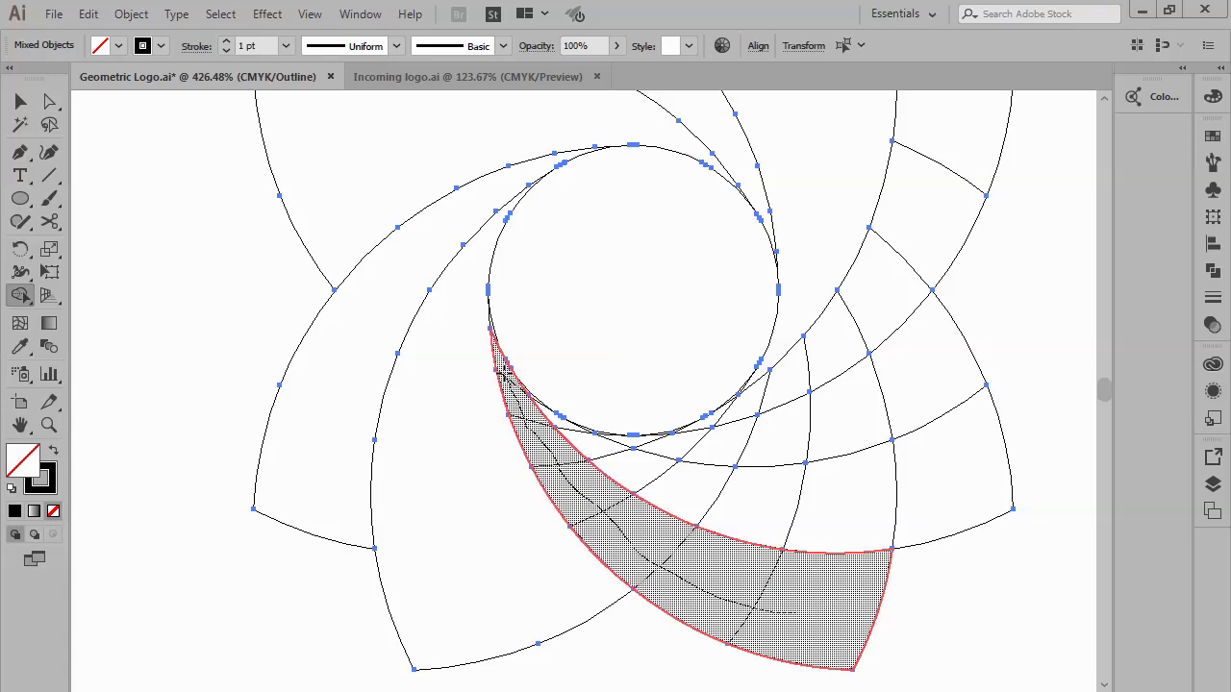
drag(510, 387, 517, 393)
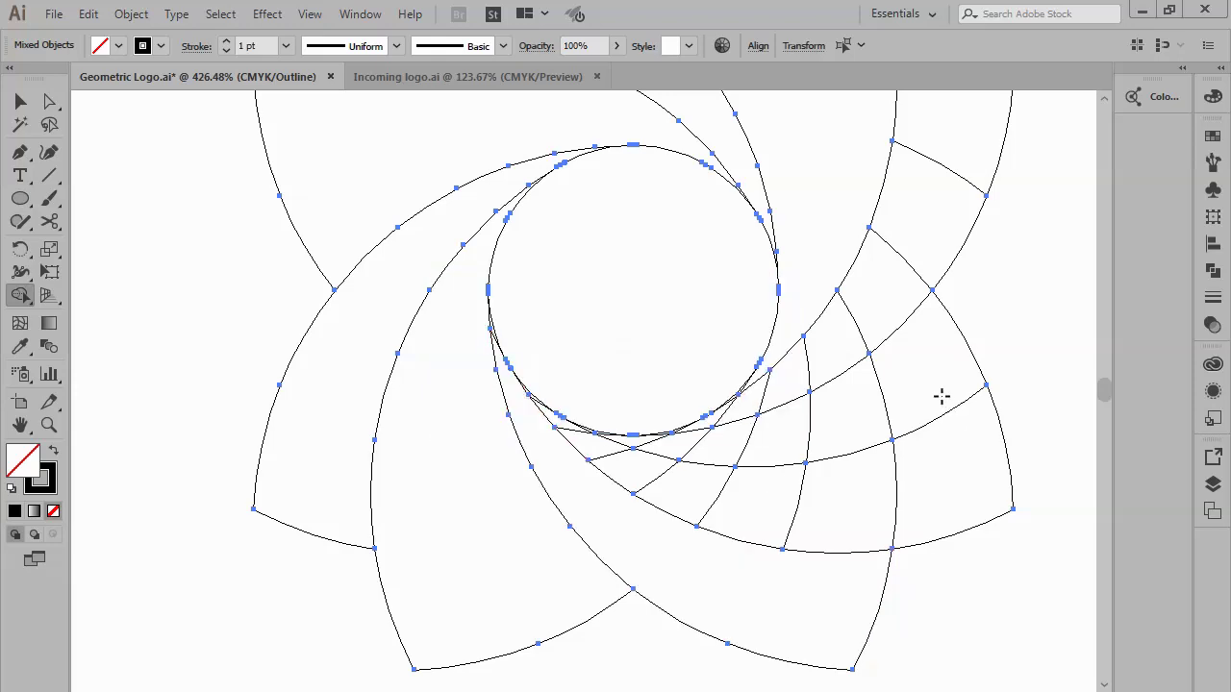
mouse_move(933, 409)
mouse_down()
mouse_move(670, 462)
mouse_move(631, 441)
mouse_move(591, 446)
mouse_move(531, 397)
mouse_up()
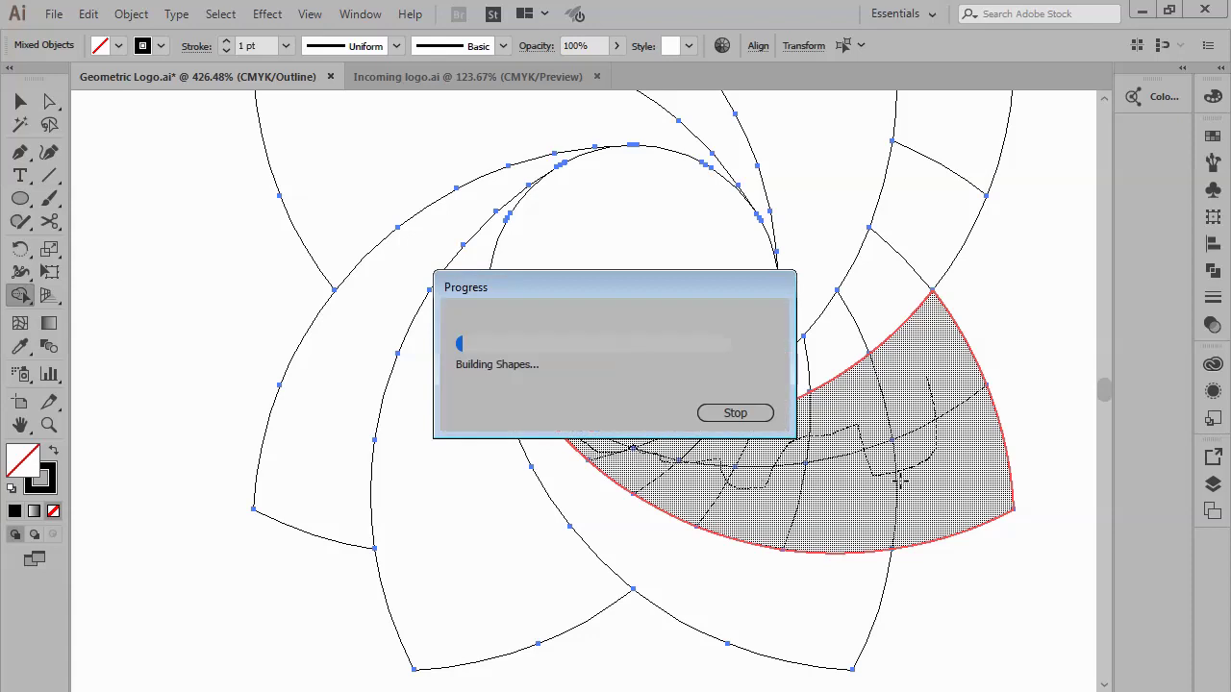
drag(950, 475, 982, 468)
Step: Merge the upper-right cells into a single curved petal
scroll(976, 384, up, 3)
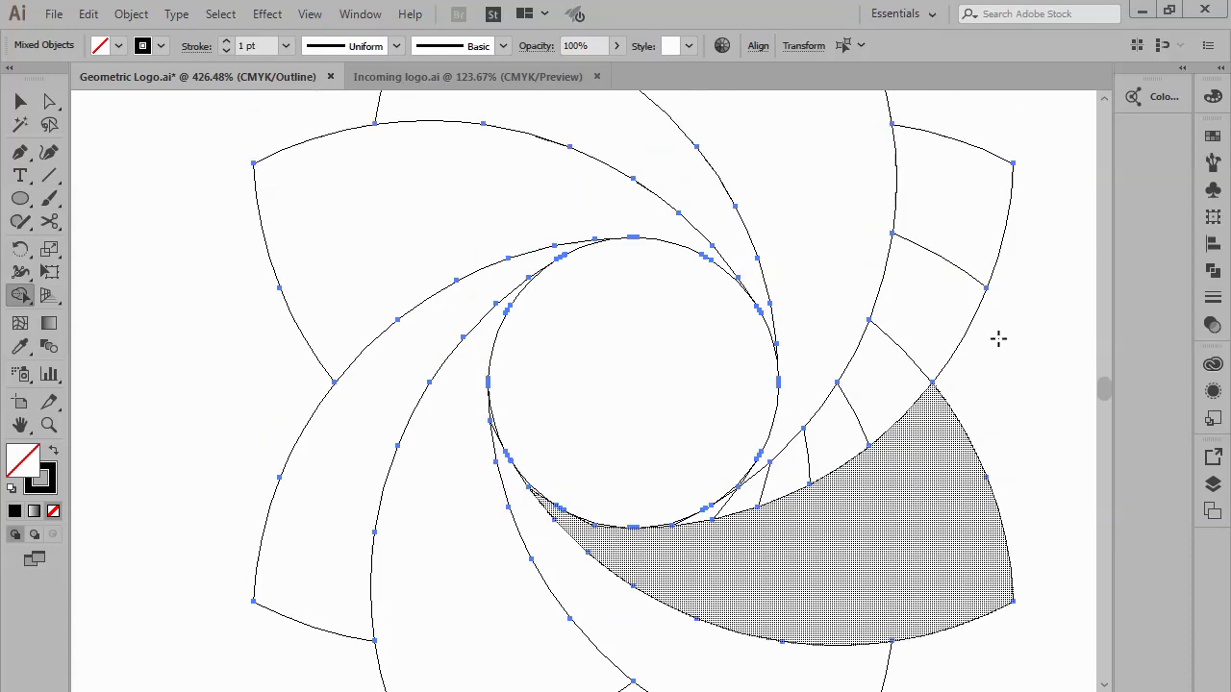
mouse_move(948, 233)
mouse_down()
mouse_move(821, 447)
mouse_move(731, 508)
mouse_up()
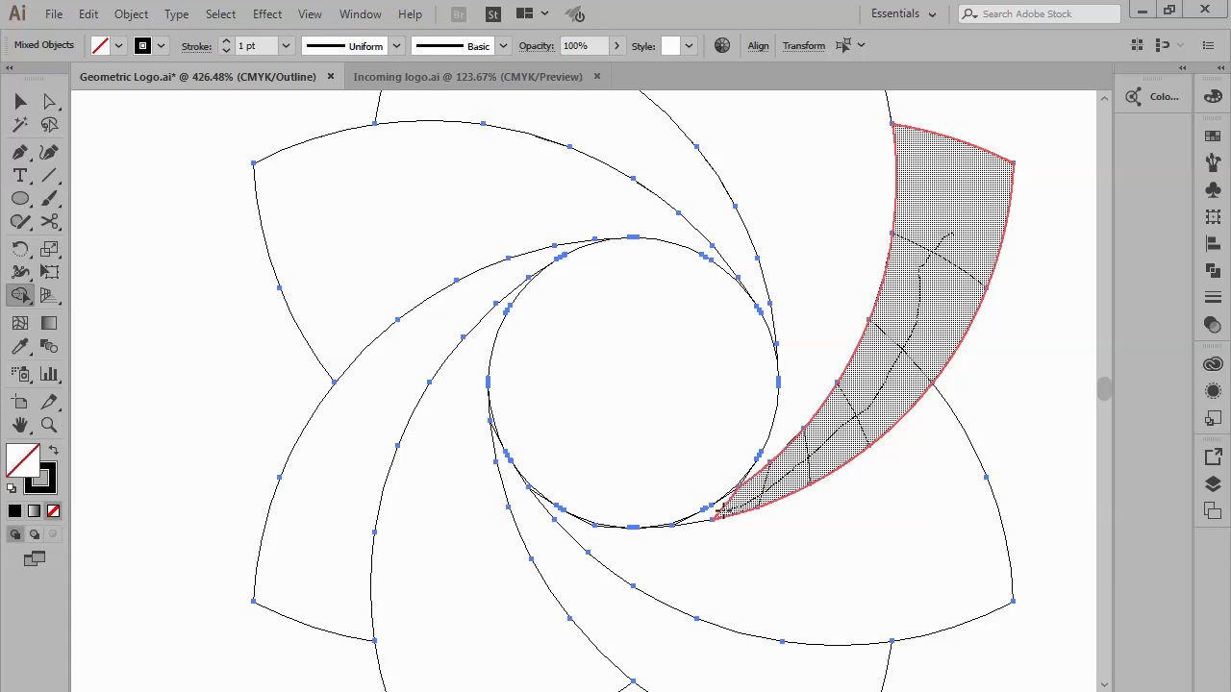
drag(720, 511, 769, 498)
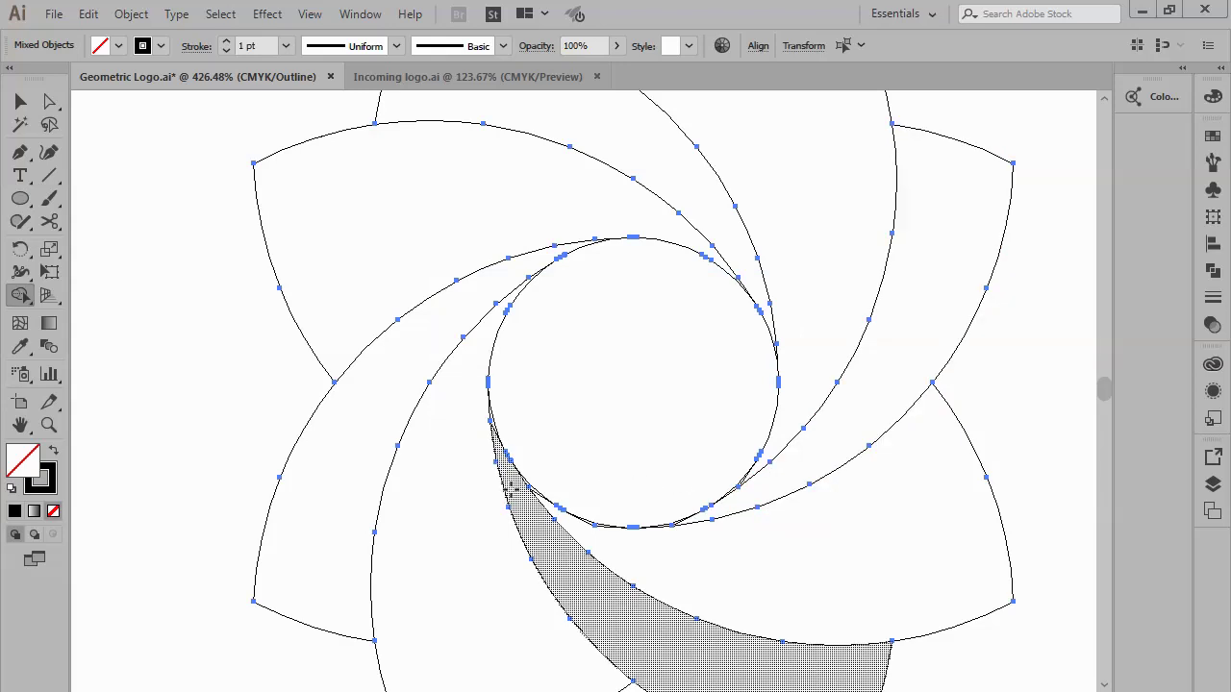
drag(494, 451, 509, 458)
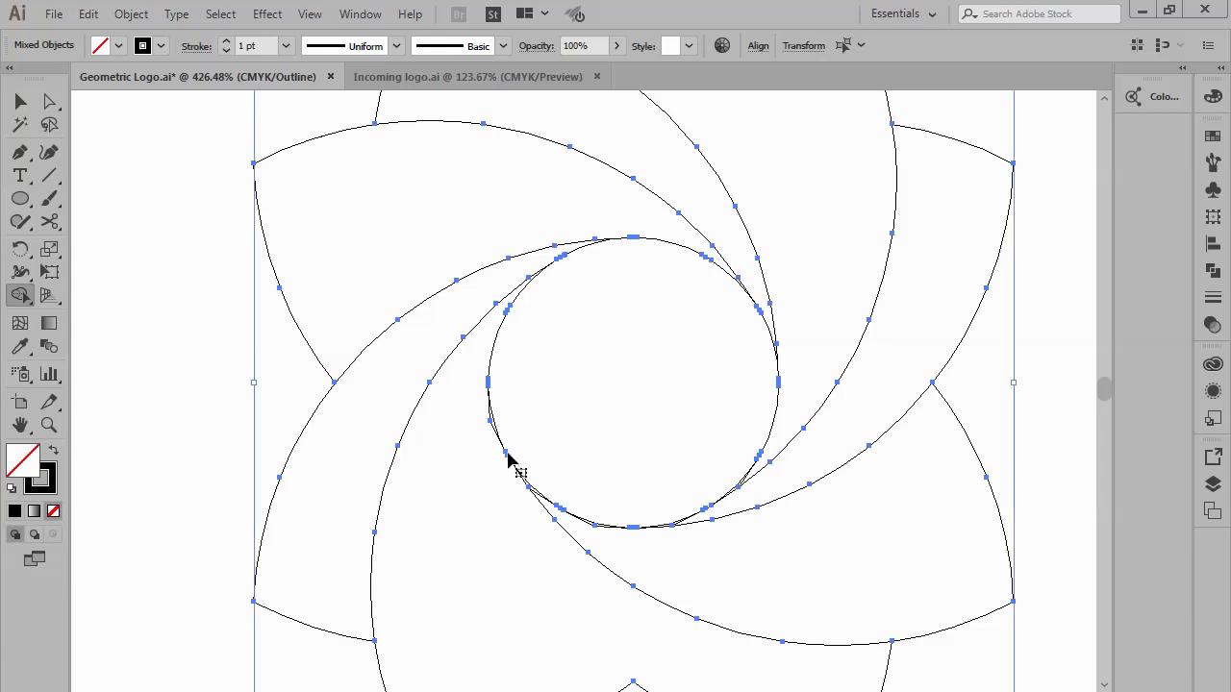
key(ctrl+z)
Step: Merge the remaining slivers and regions around the centre circle into their petals
drag(1013, 261, 187, 616)
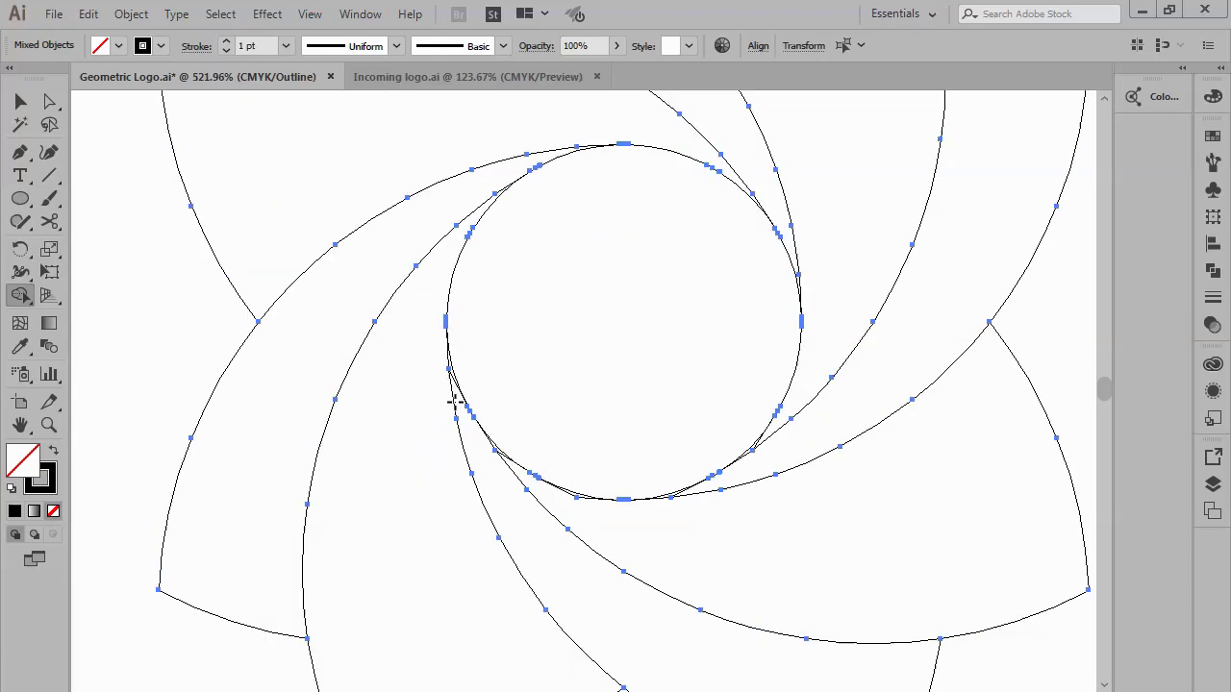
drag(453, 392, 446, 337)
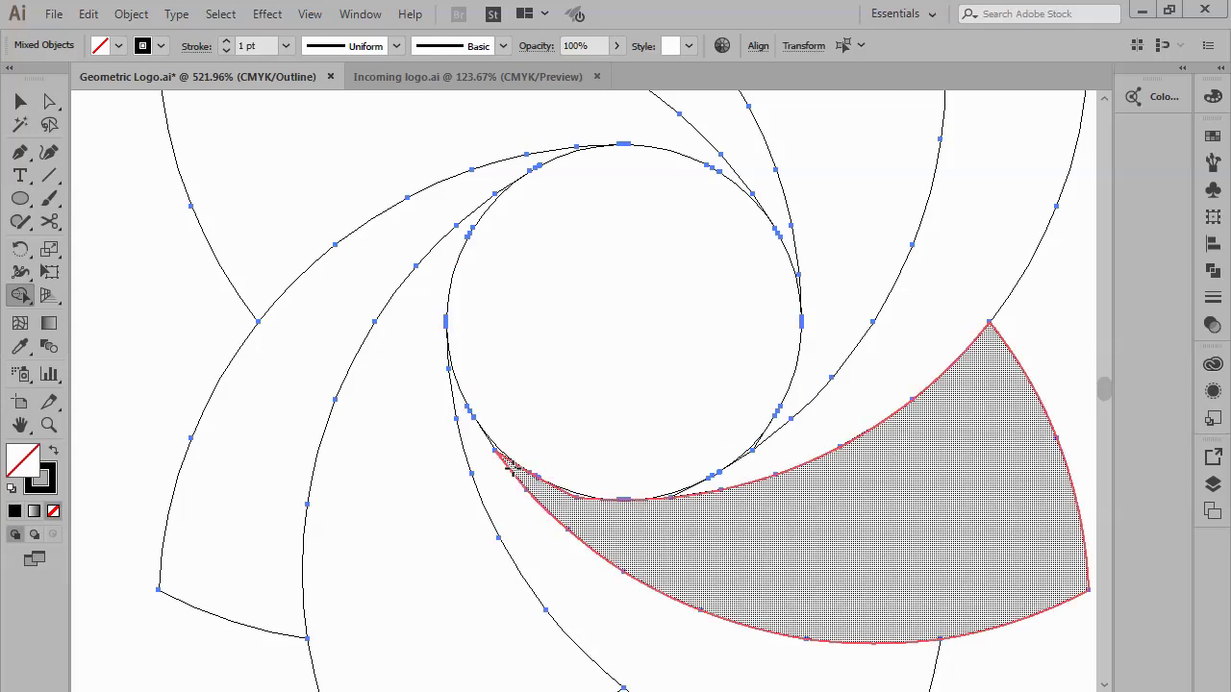
drag(494, 439, 558, 481)
drag(577, 499, 700, 503)
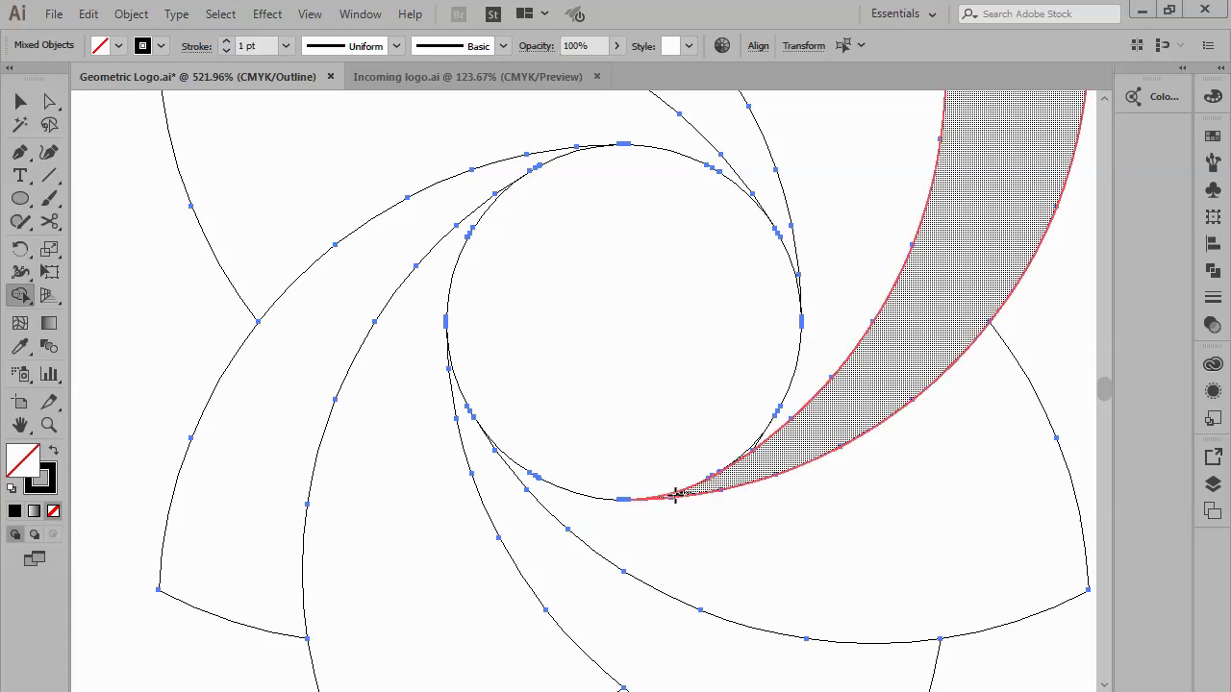
click(675, 494)
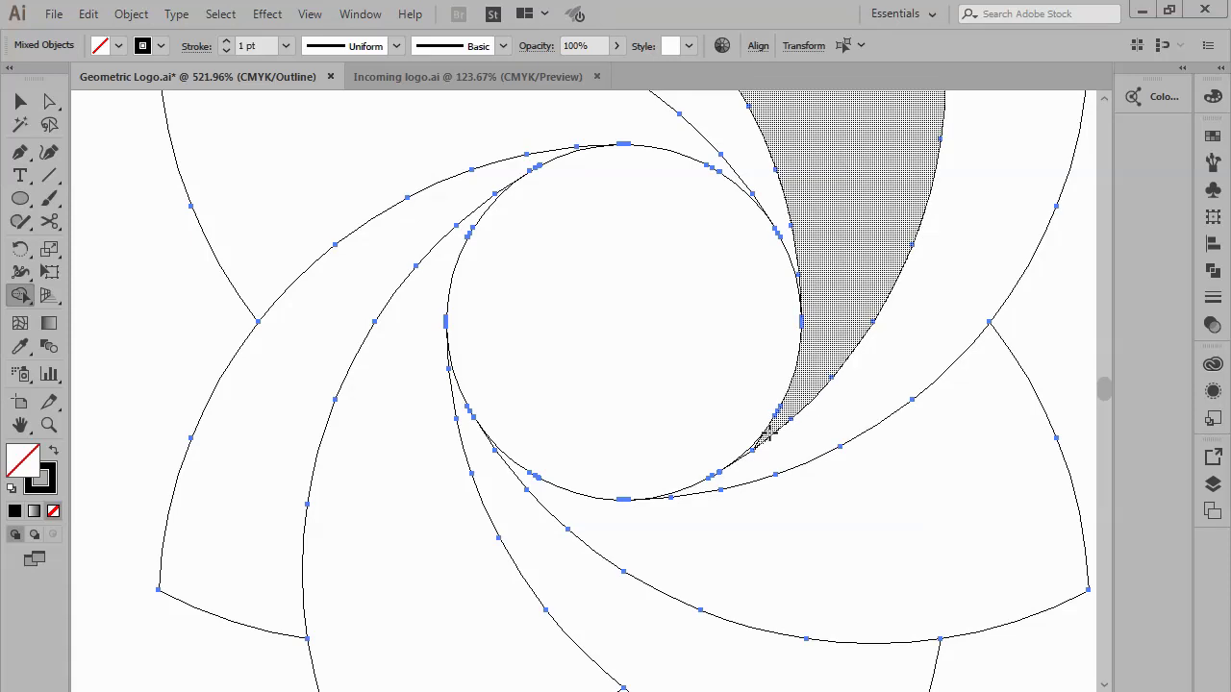
click(763, 438)
Step: Deselect all, zoom to both rosettes, and switch from Outline back to full-colour preview
key(v)
click(674, 342)
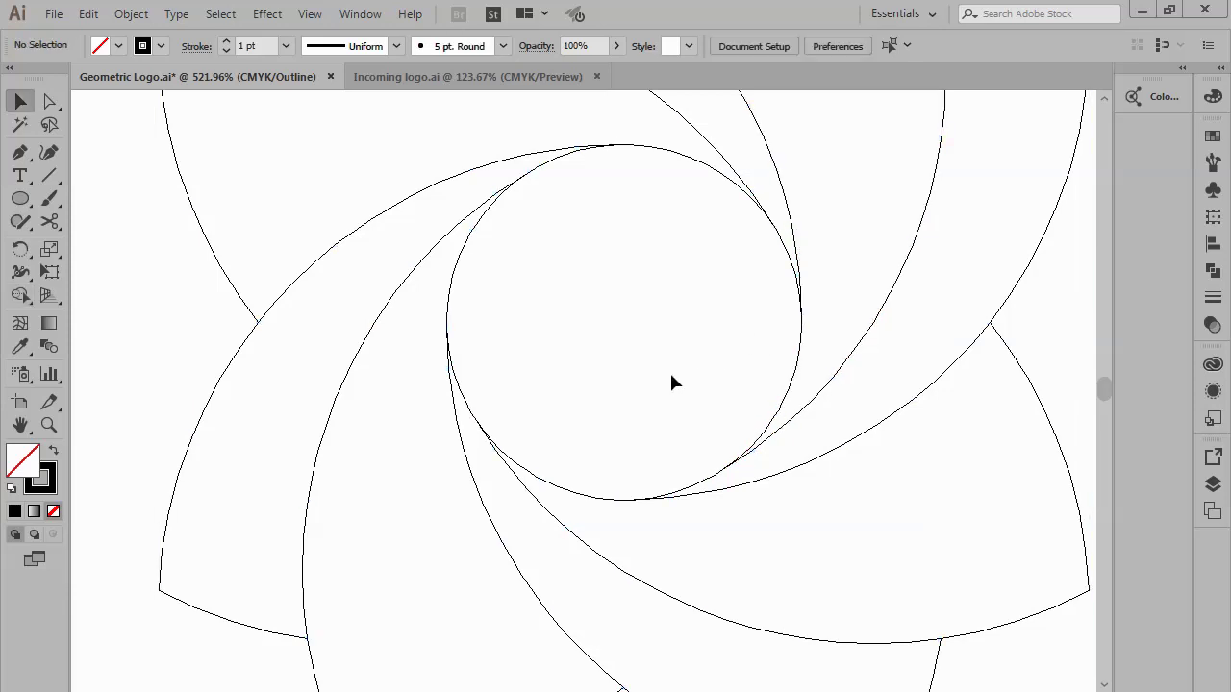
key(ctrl+0)
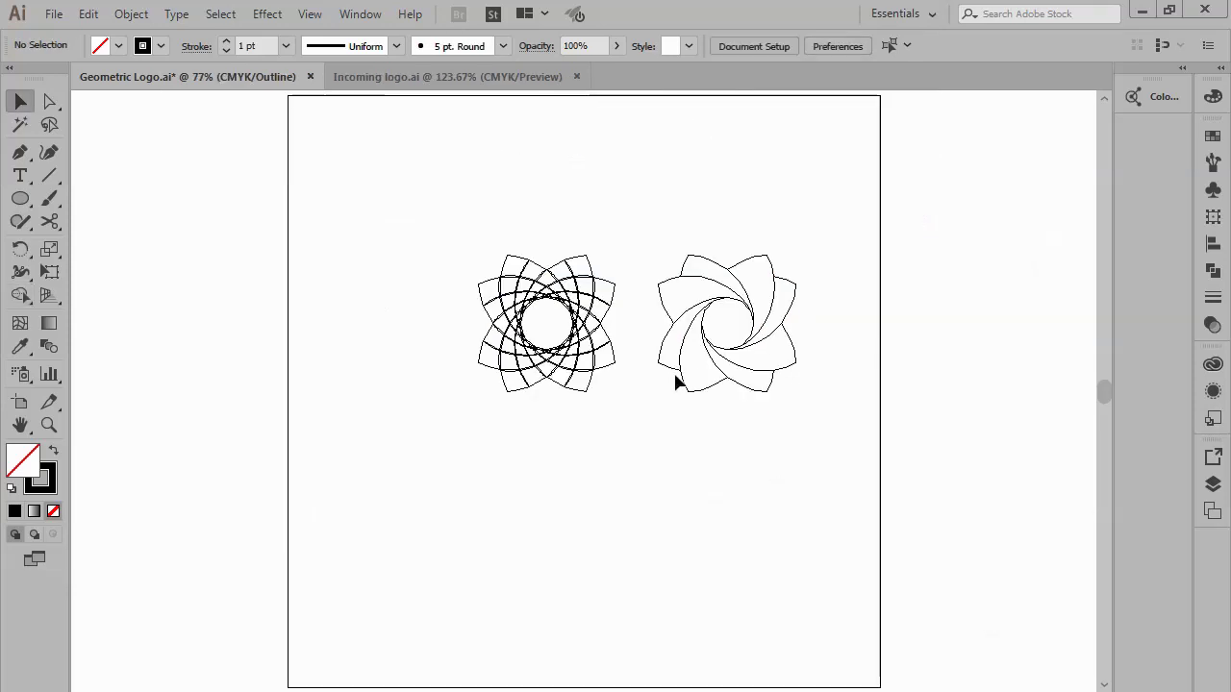
drag(832, 225, 392, 434)
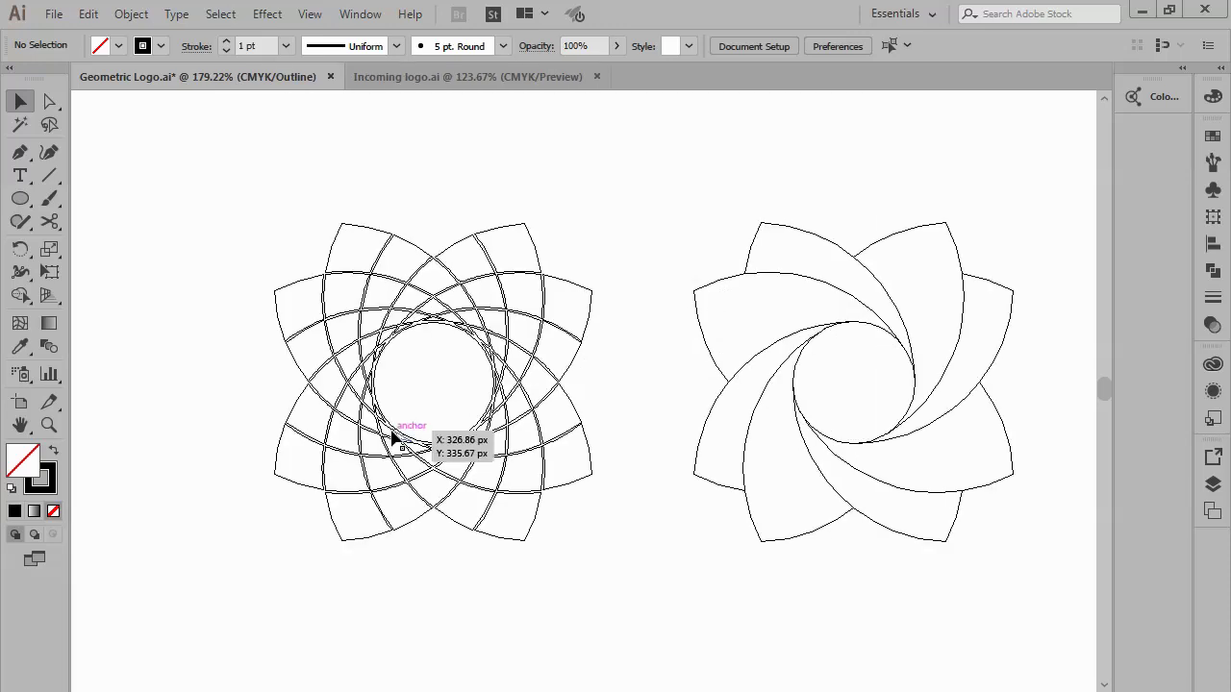
key(ctrl+y)
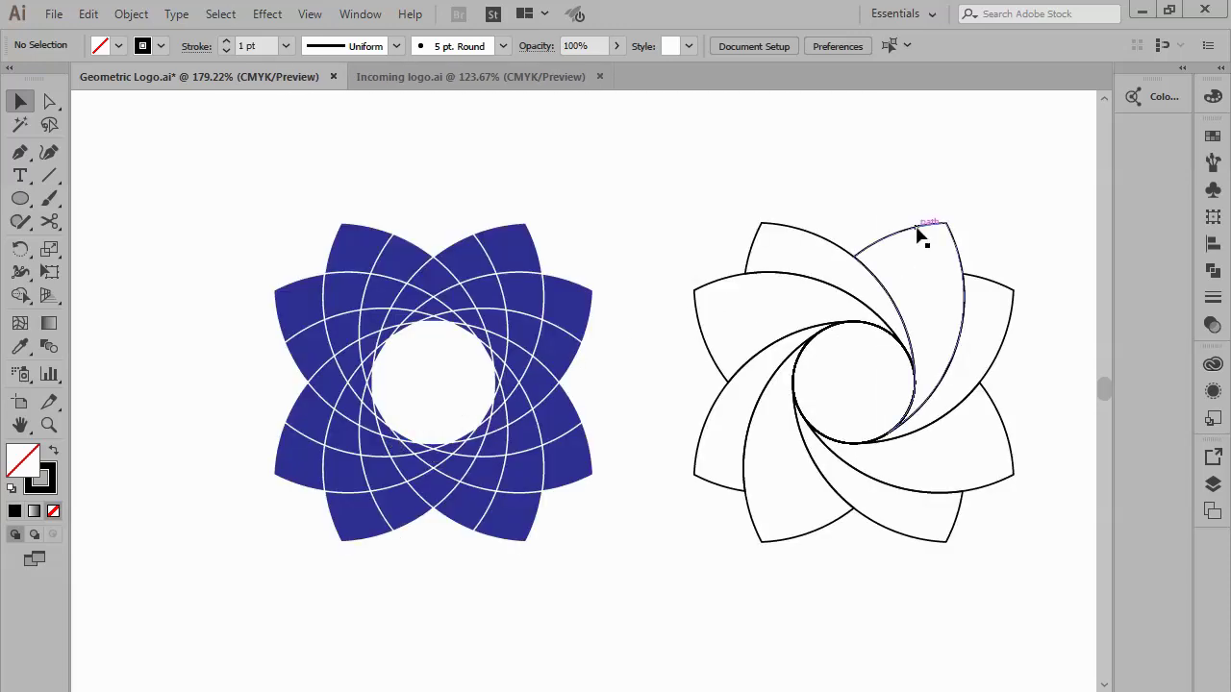
Step: Fill the top swirl petal green and the upper-left petal yellow
click(917, 230)
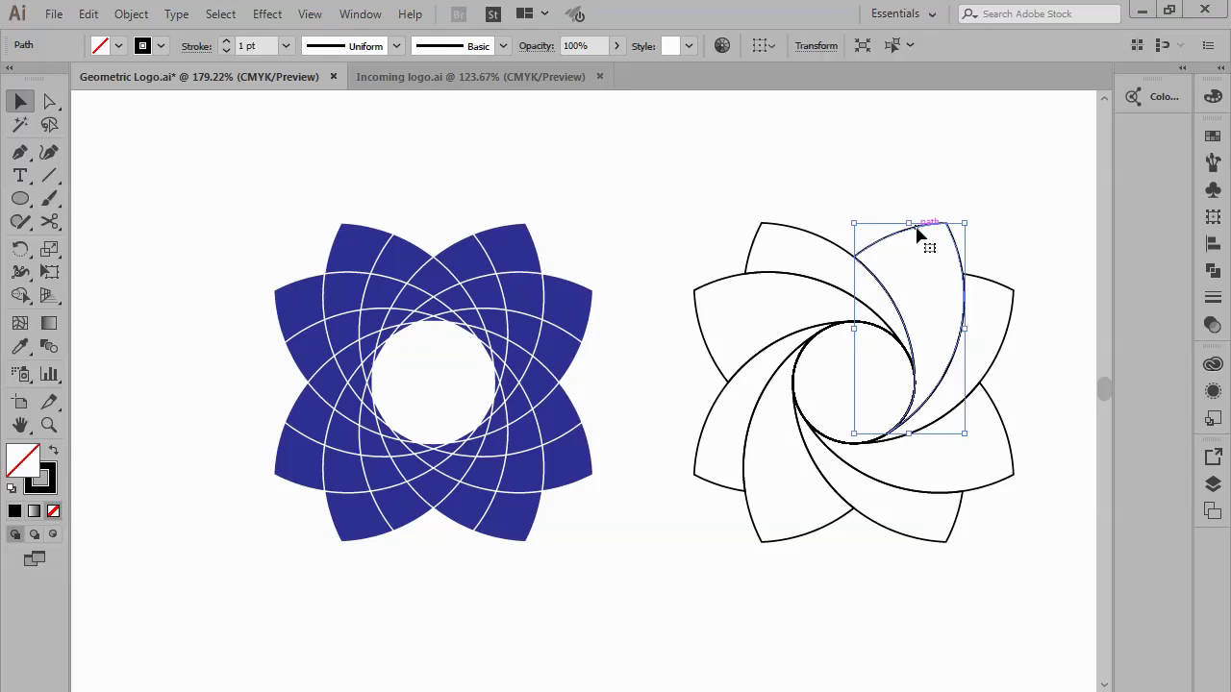
click(117, 48)
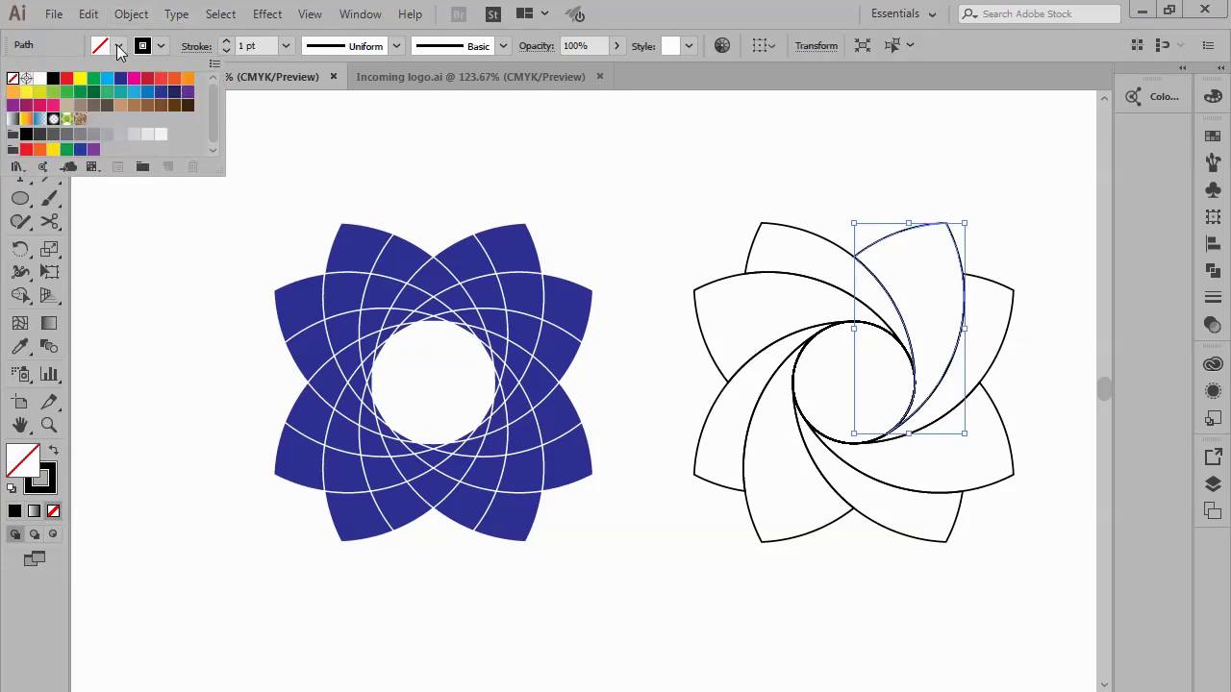
click(93, 78)
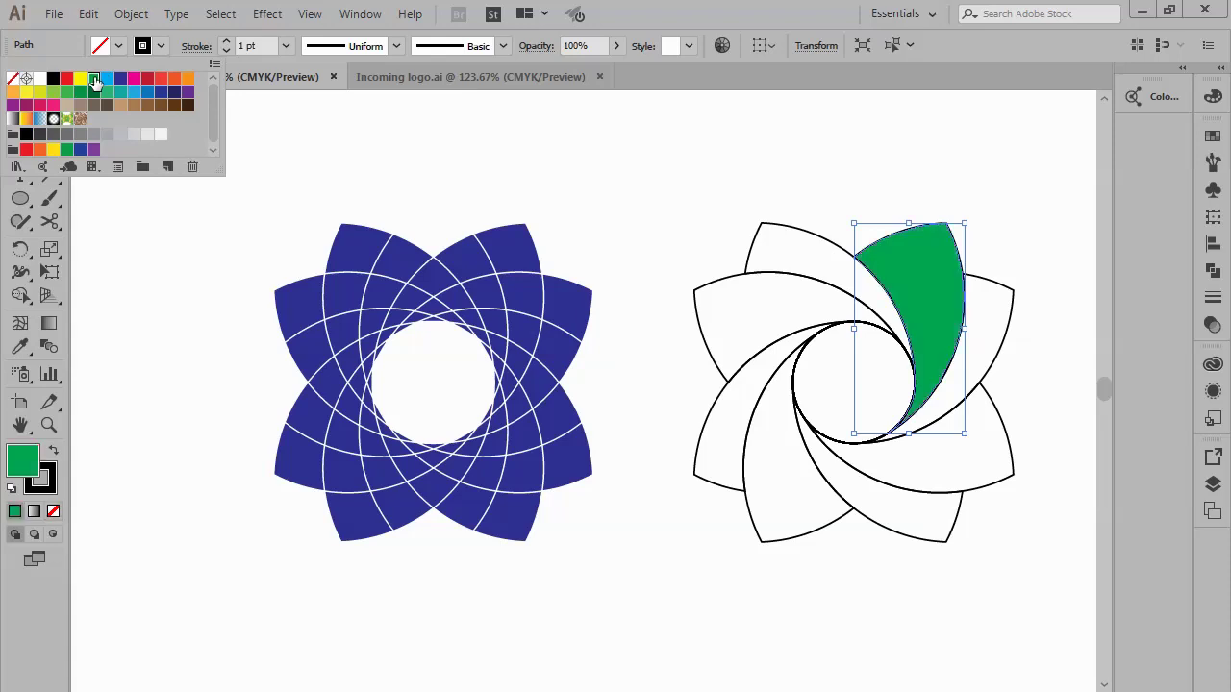
click(788, 239)
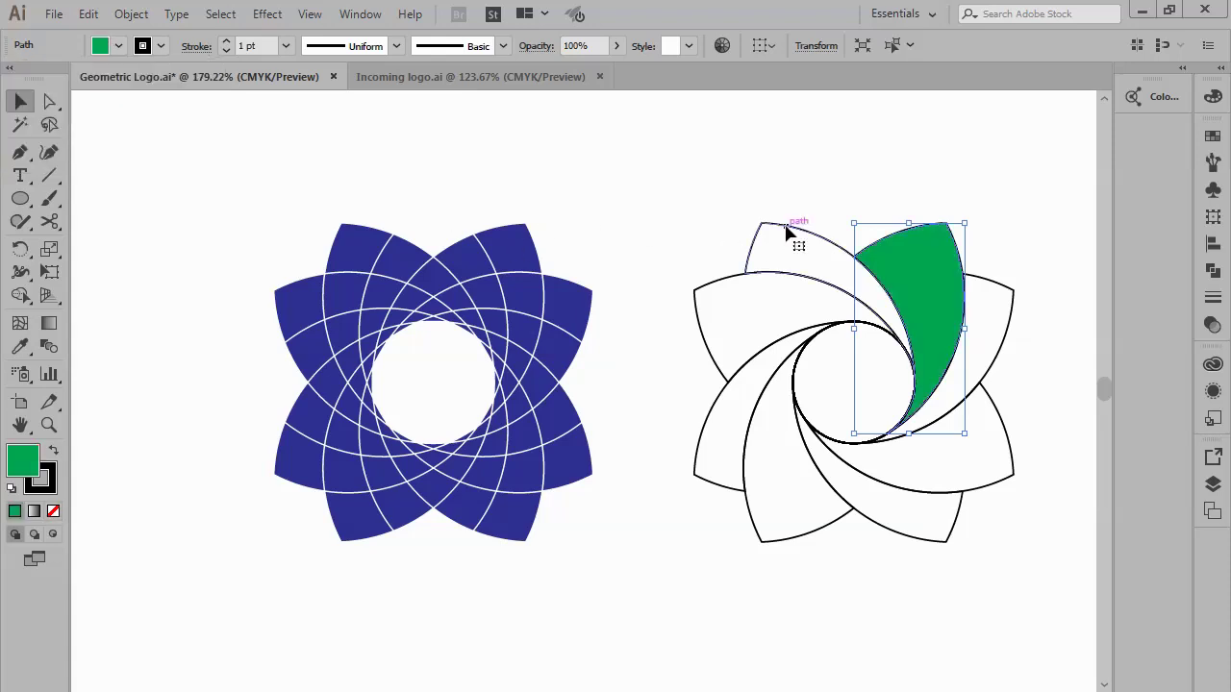
click(118, 50)
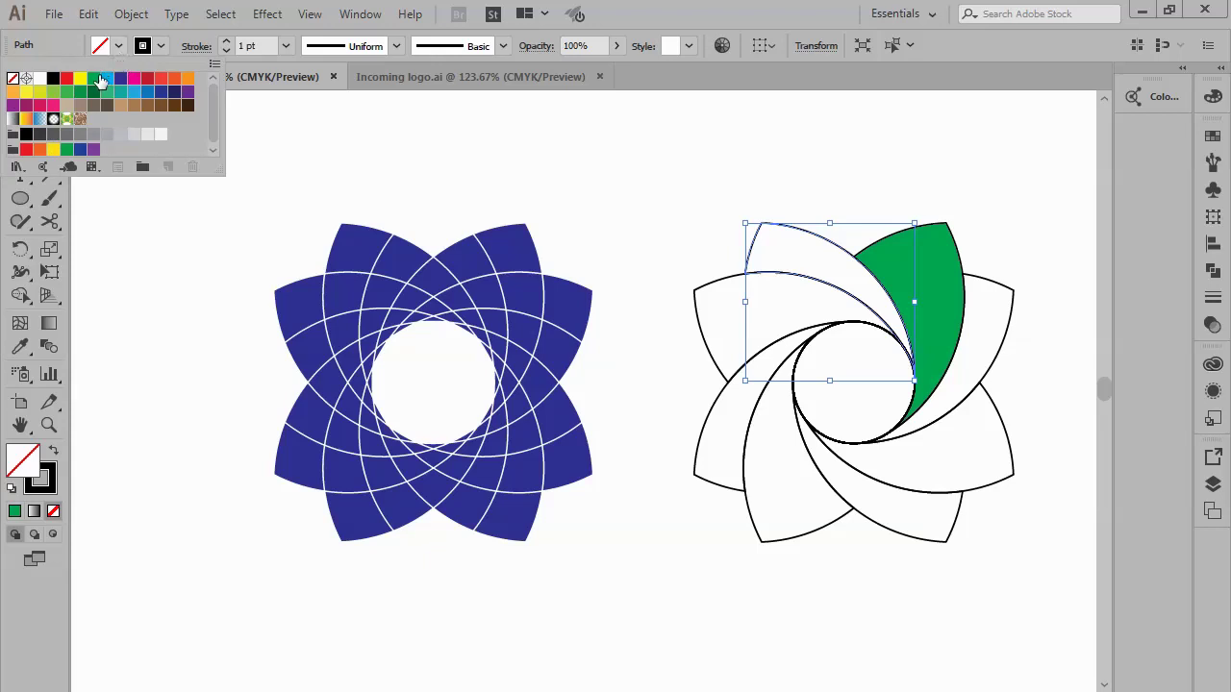
click(81, 80)
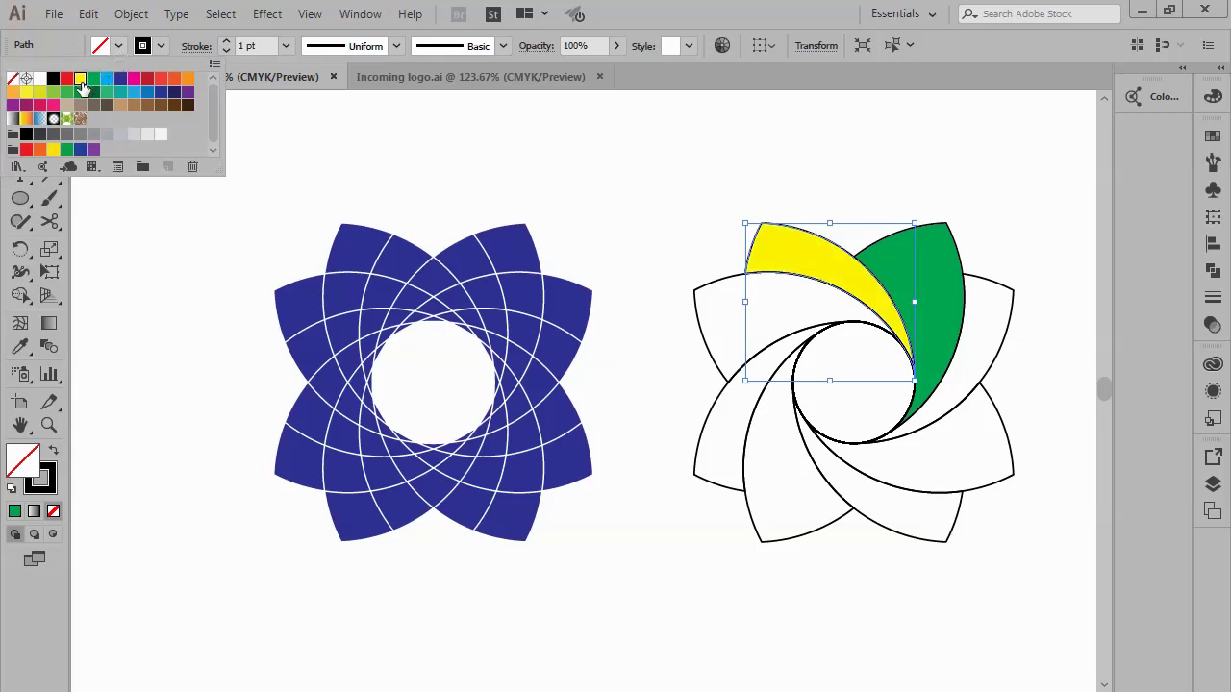
Step: Fill the next two petals around the spiral red and magenta
click(726, 289)
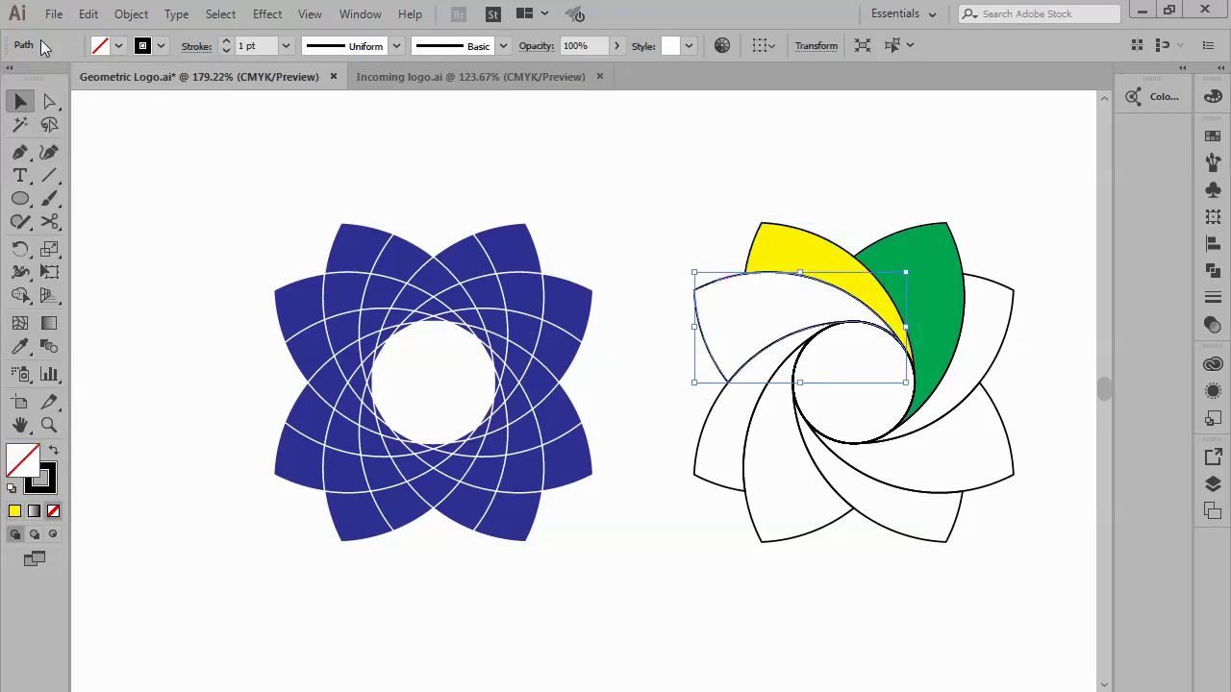
click(118, 46)
click(67, 79)
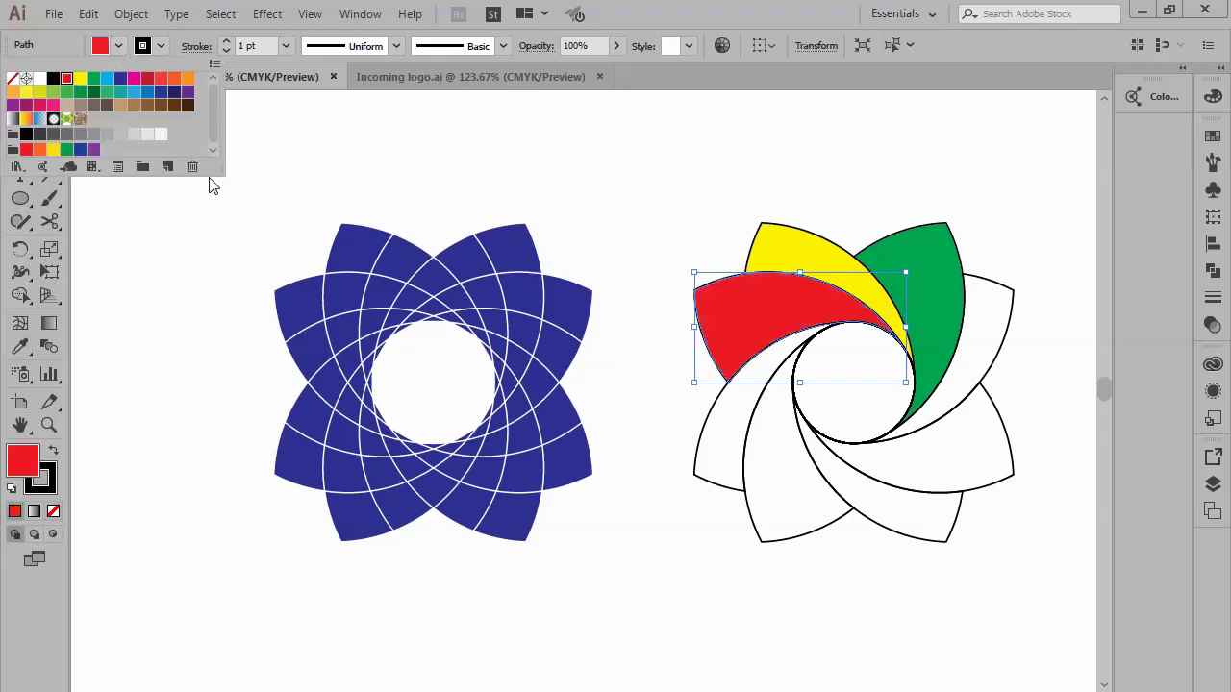
click(720, 406)
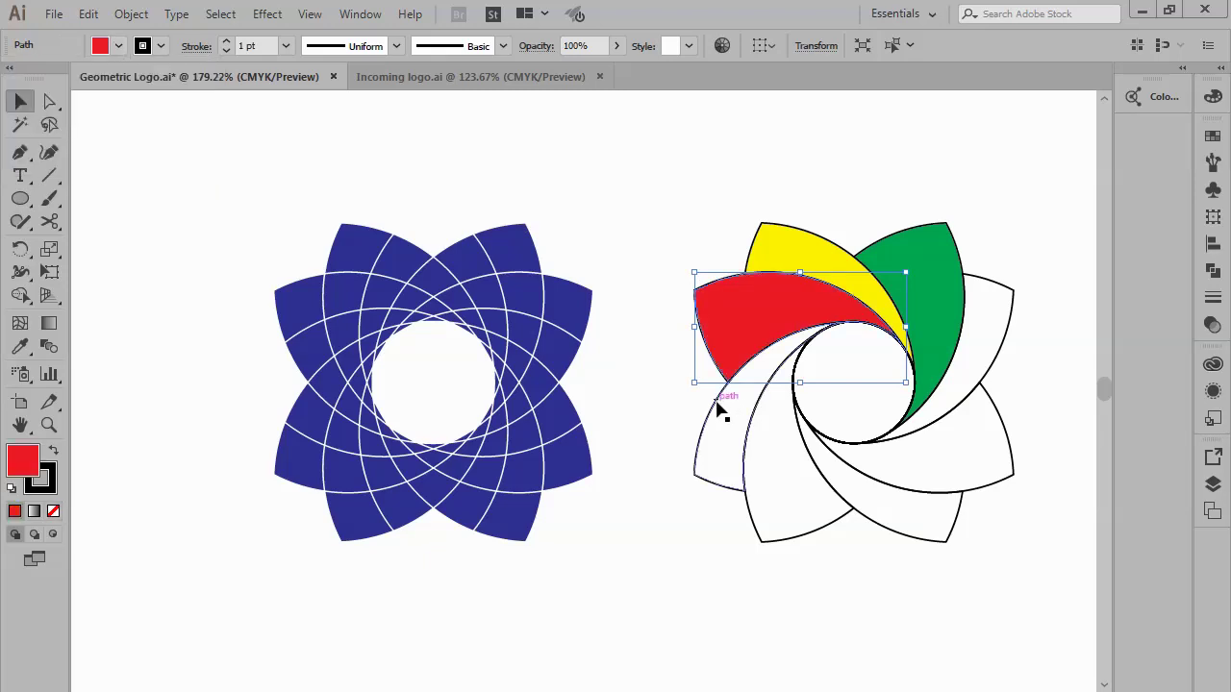
click(700, 406)
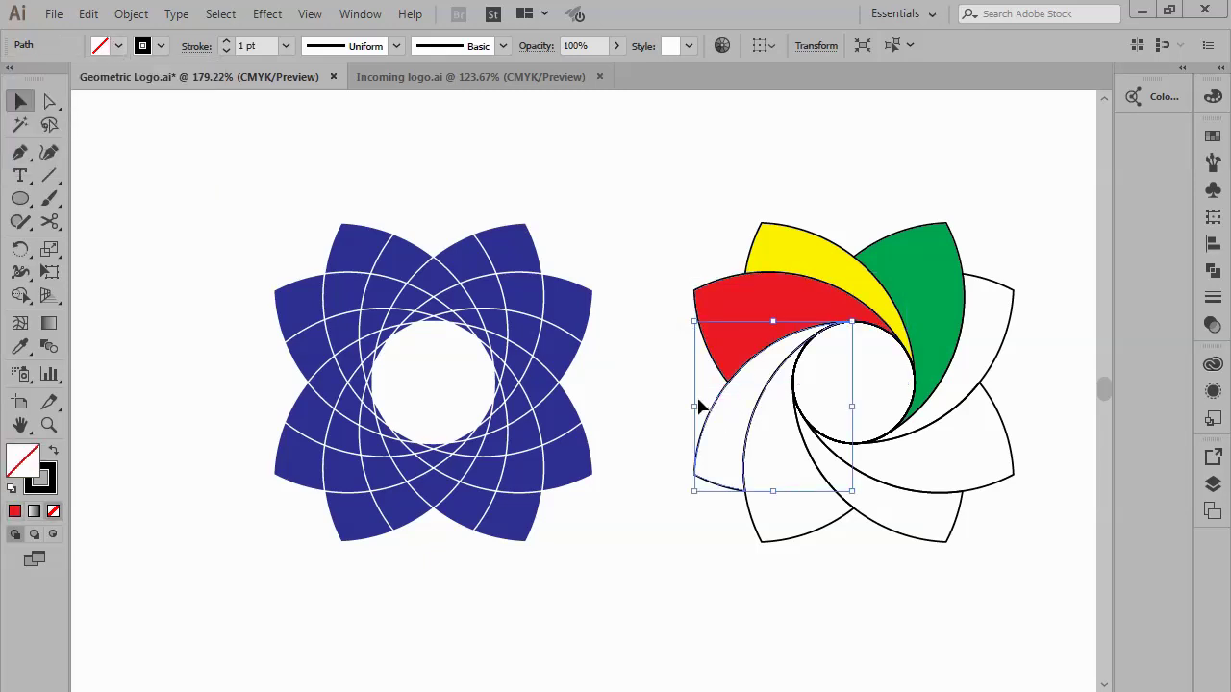
click(117, 48)
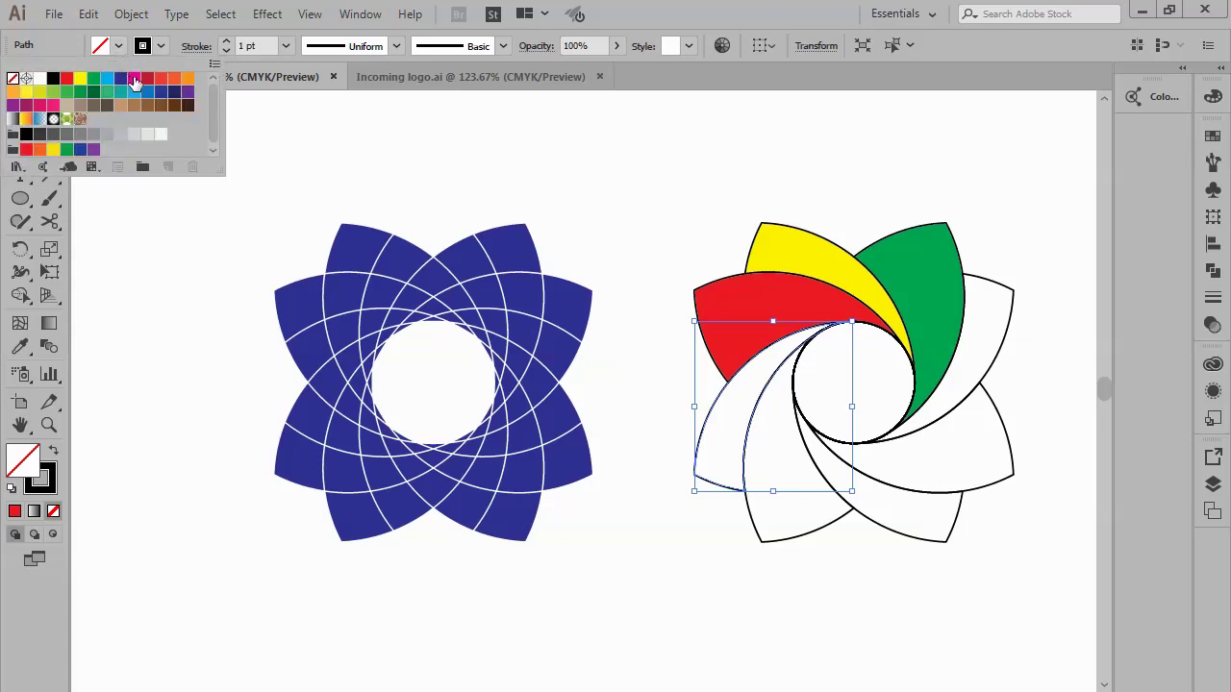
click(134, 79)
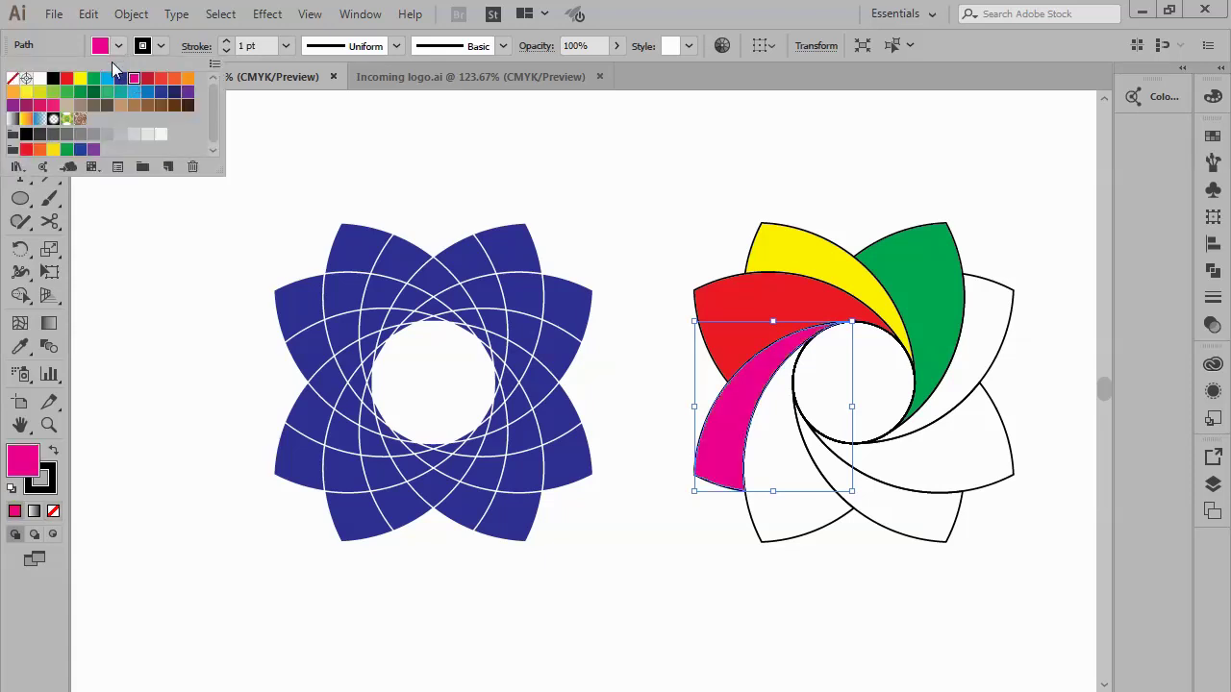
click(753, 530)
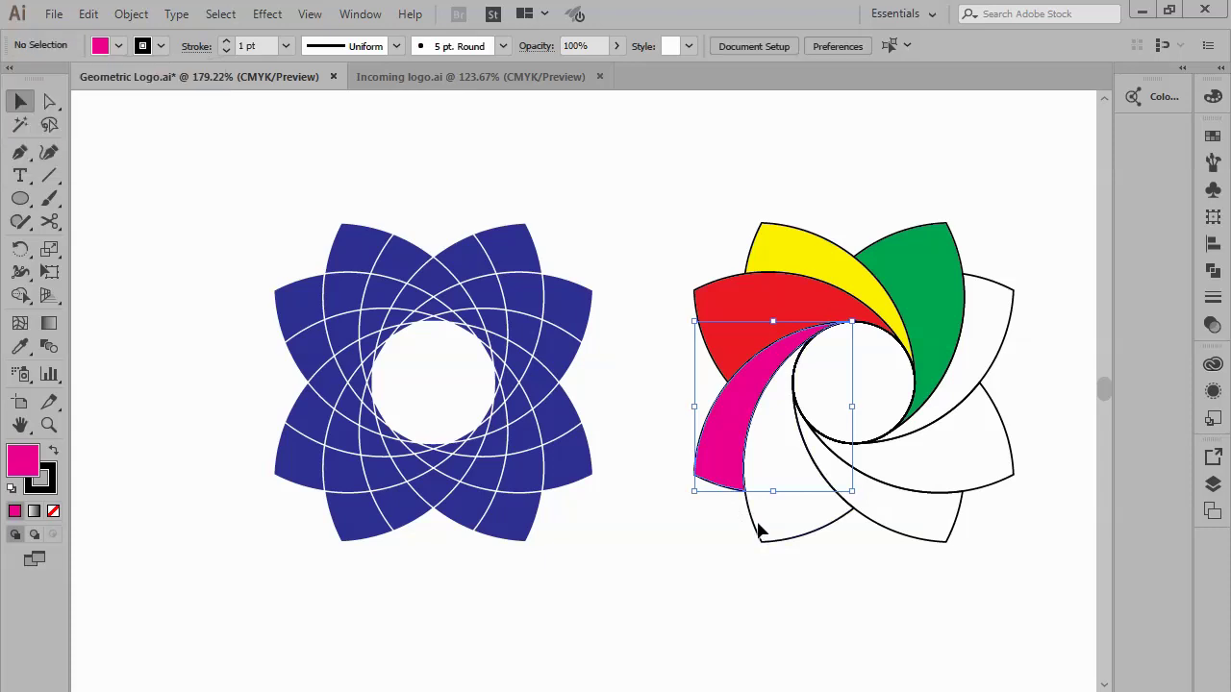
Step: Fill the next two white petals dark blue and cyan
click(756, 530)
click(118, 45)
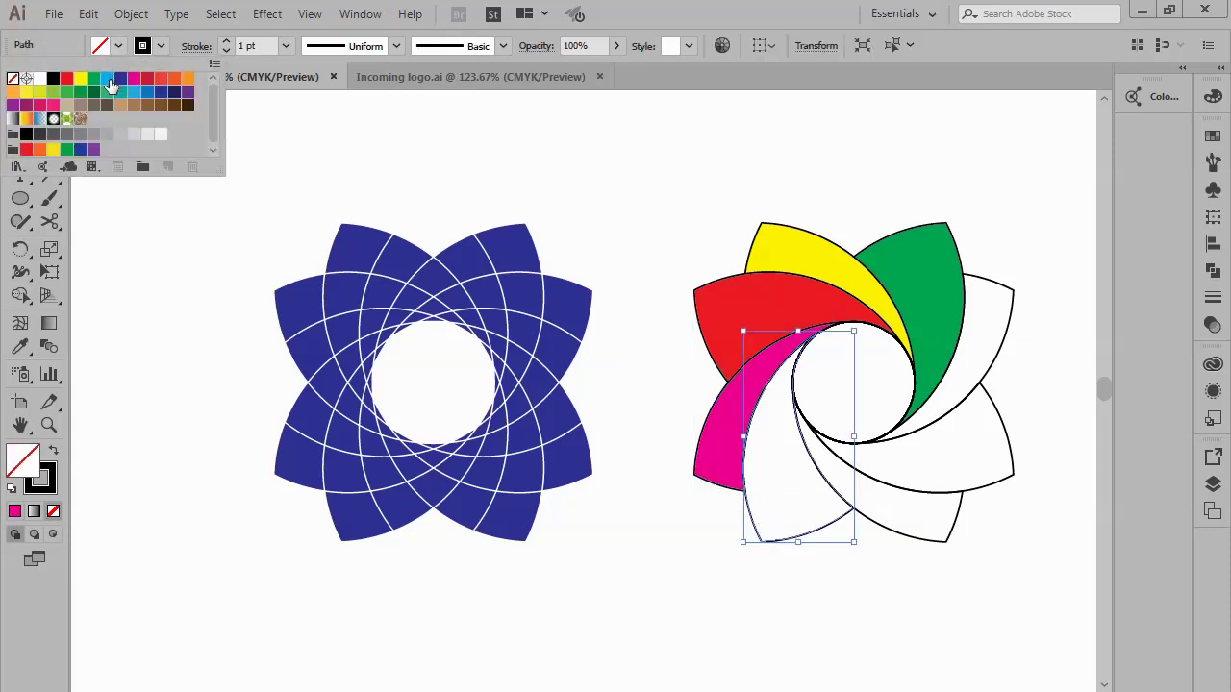
click(119, 86)
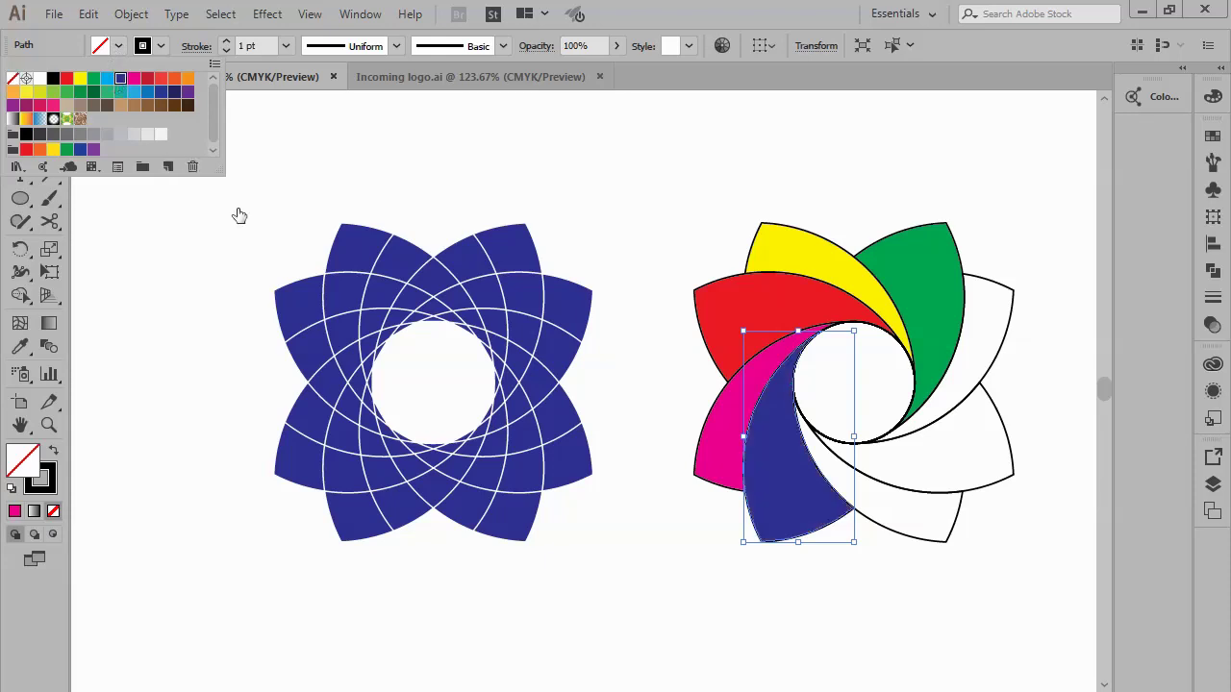
key(Escape)
click(887, 534)
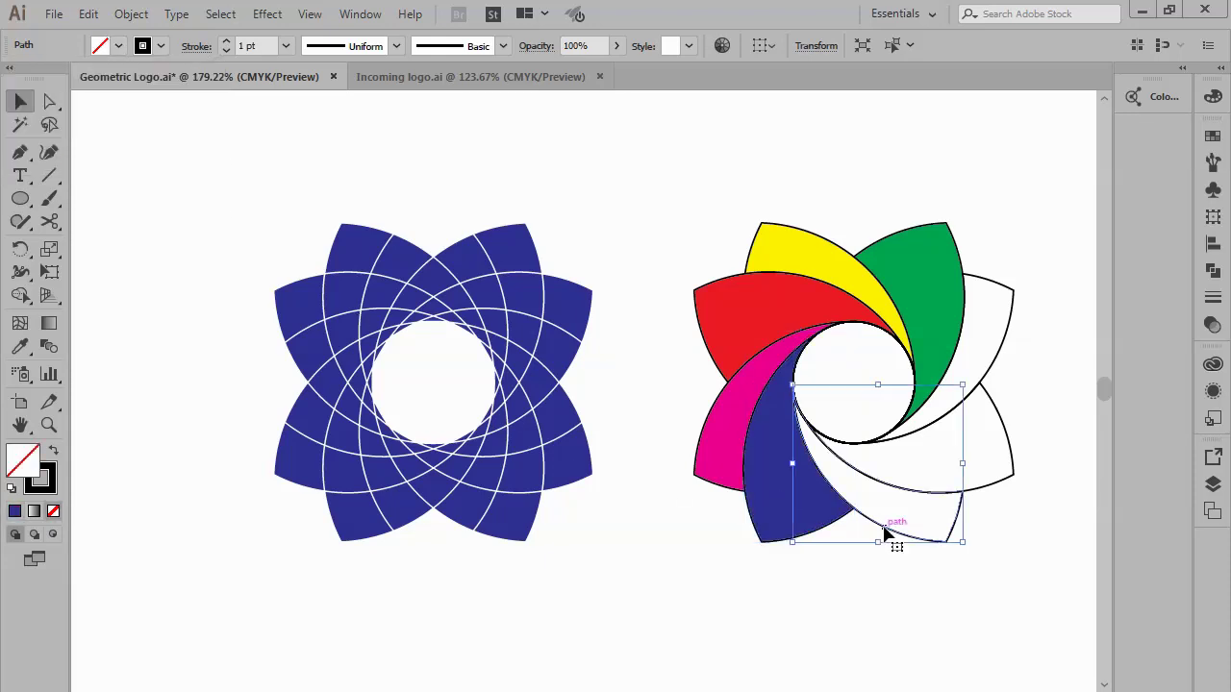
click(117, 48)
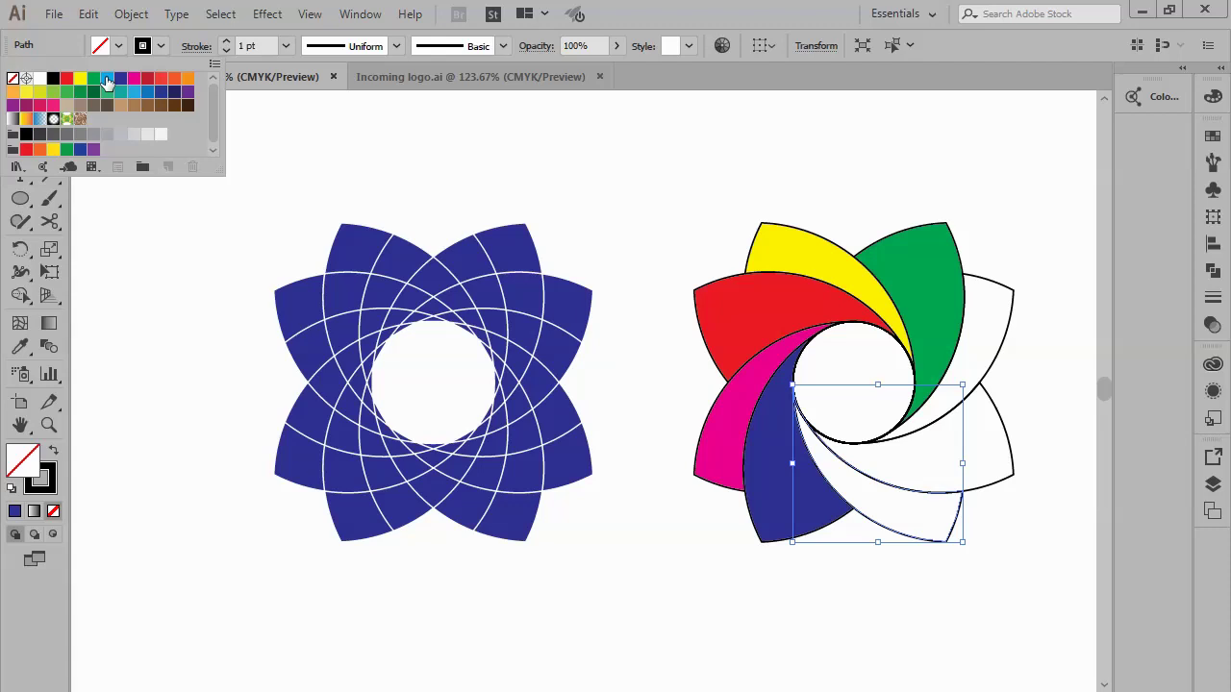
click(106, 79)
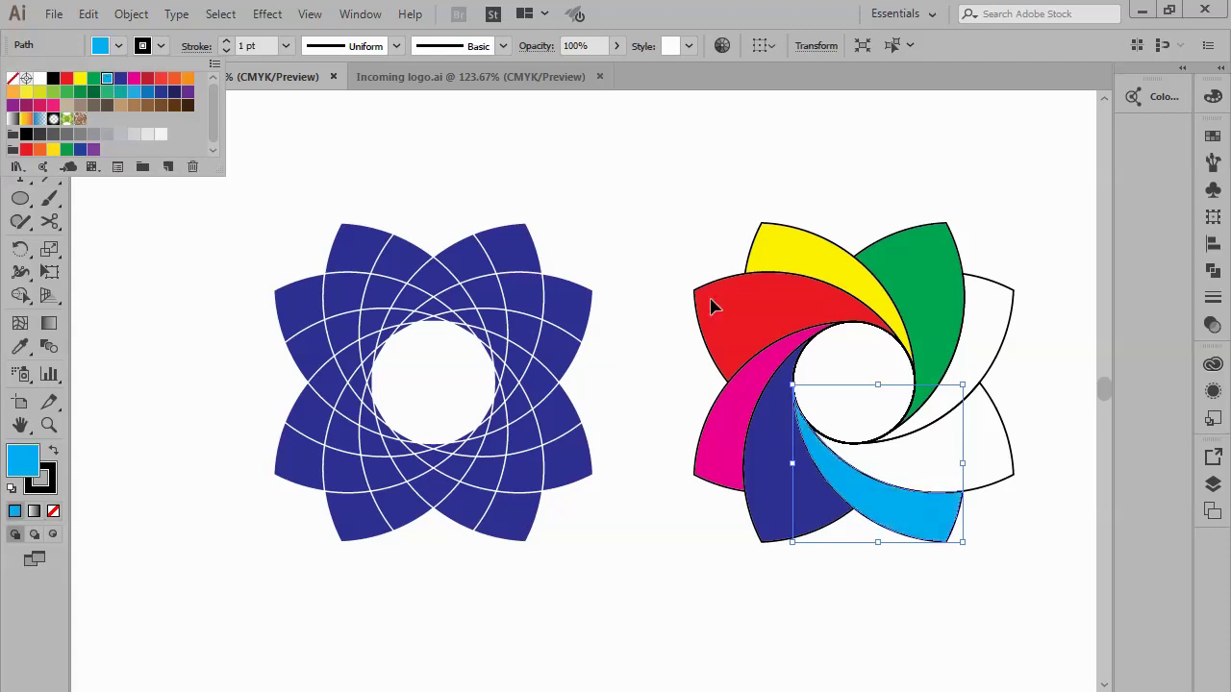
click(1008, 440)
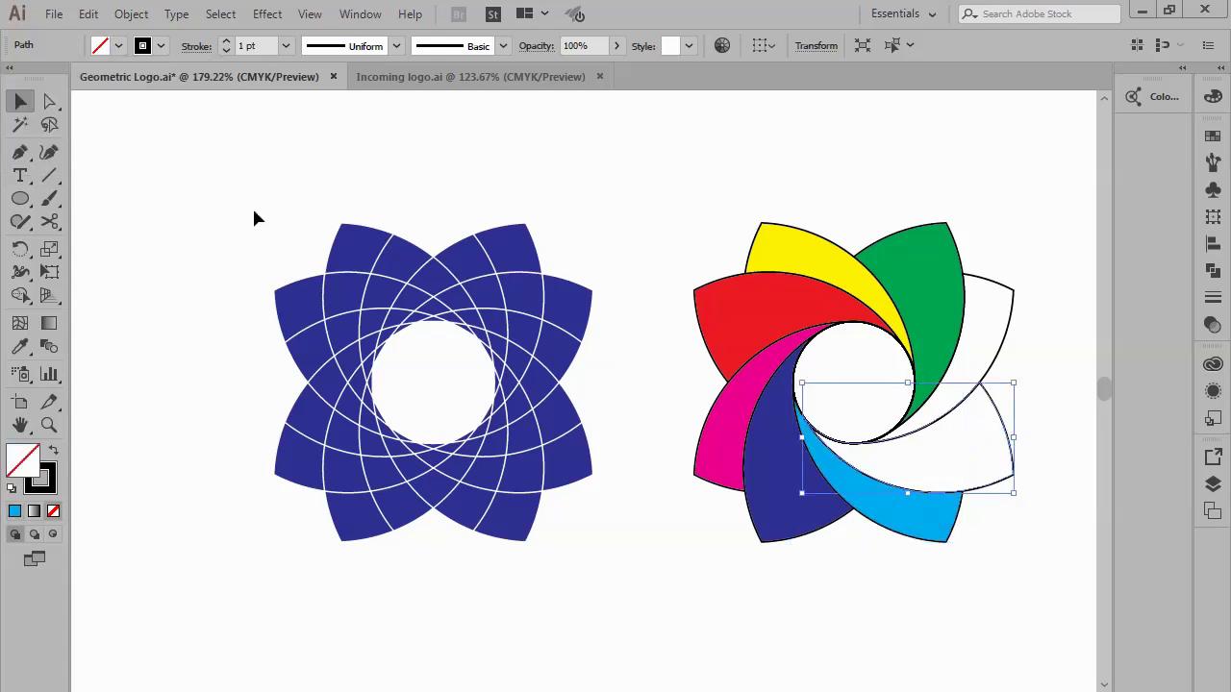
Step: Fill the lower-right swirl petal orange
click(118, 48)
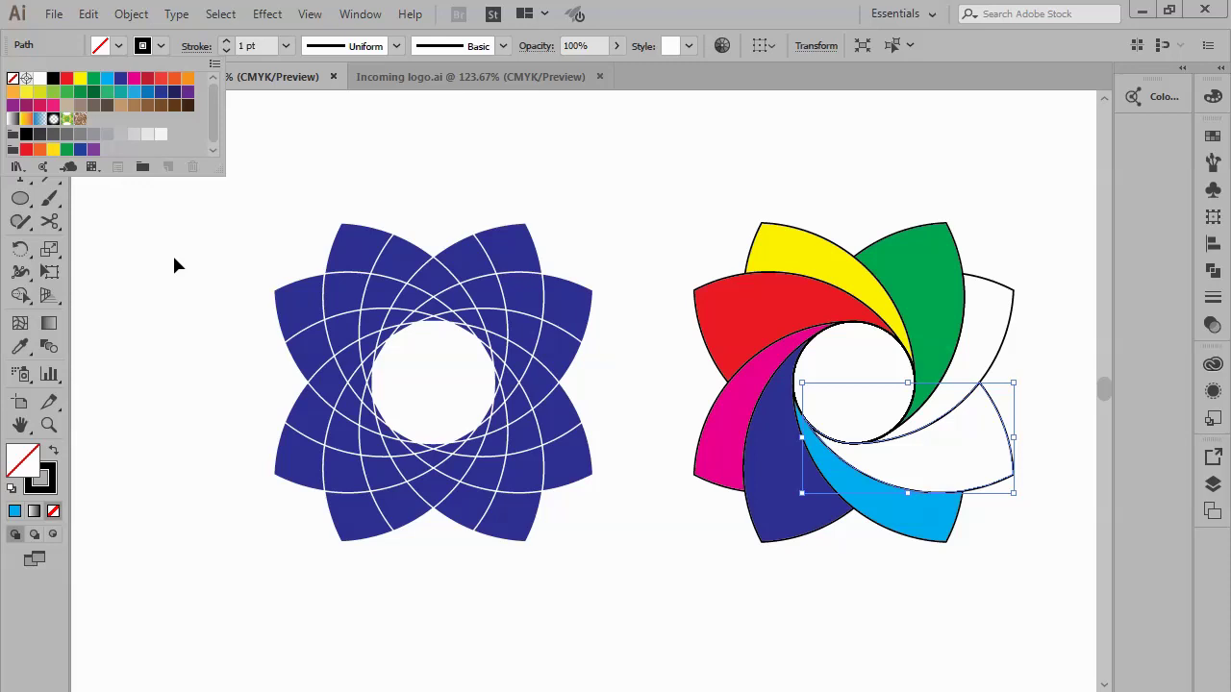
key(Escape)
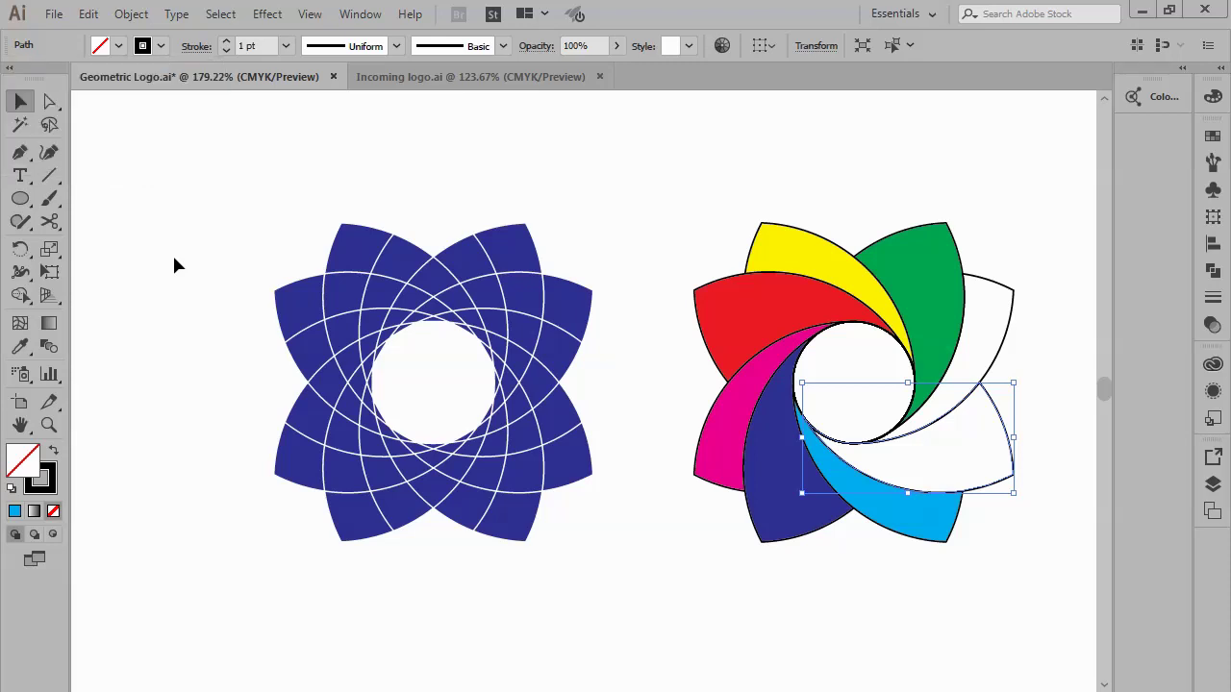
click(174, 263)
click(1010, 330)
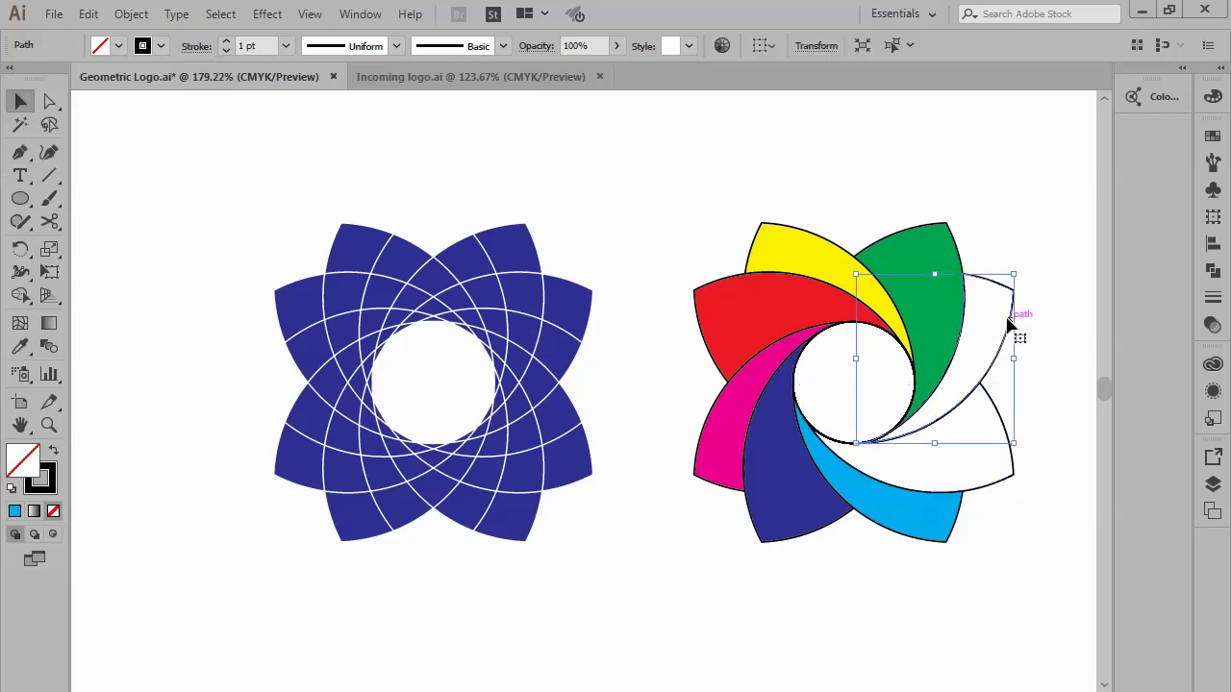
click(1048, 464)
click(1012, 459)
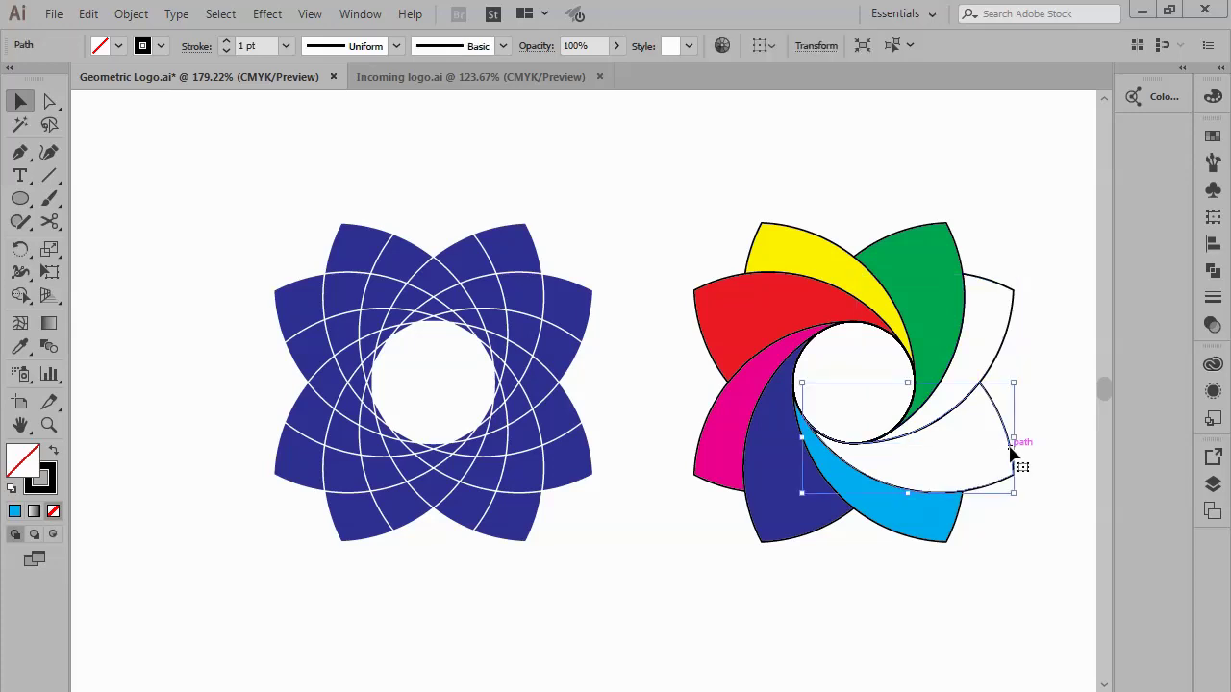
click(118, 45)
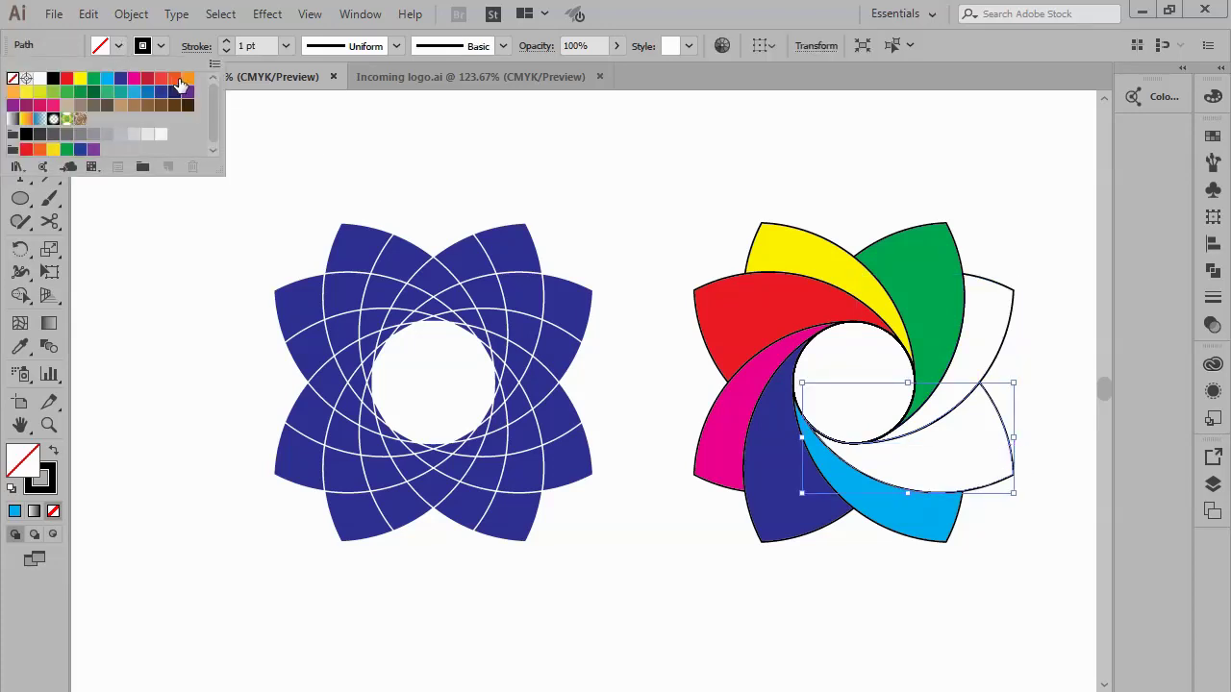
click(187, 78)
Step: Fill the upper-right petal purple, deselect it, and zoom out slightly
click(1018, 307)
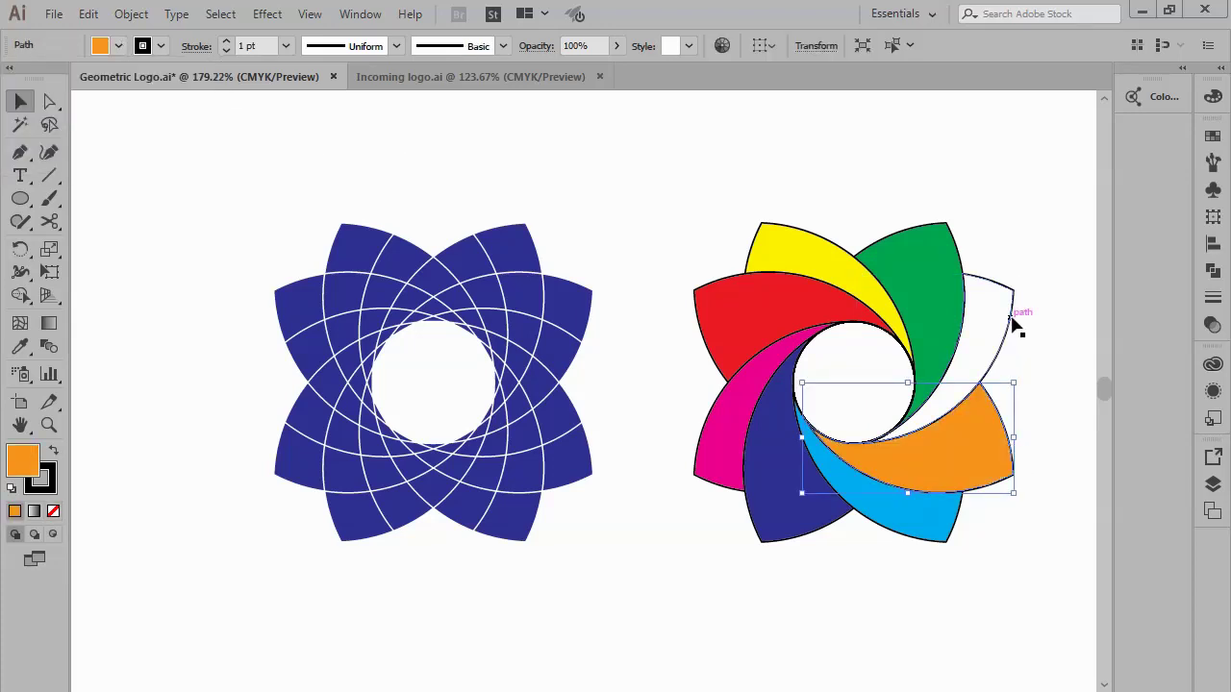
click(1010, 326)
click(119, 45)
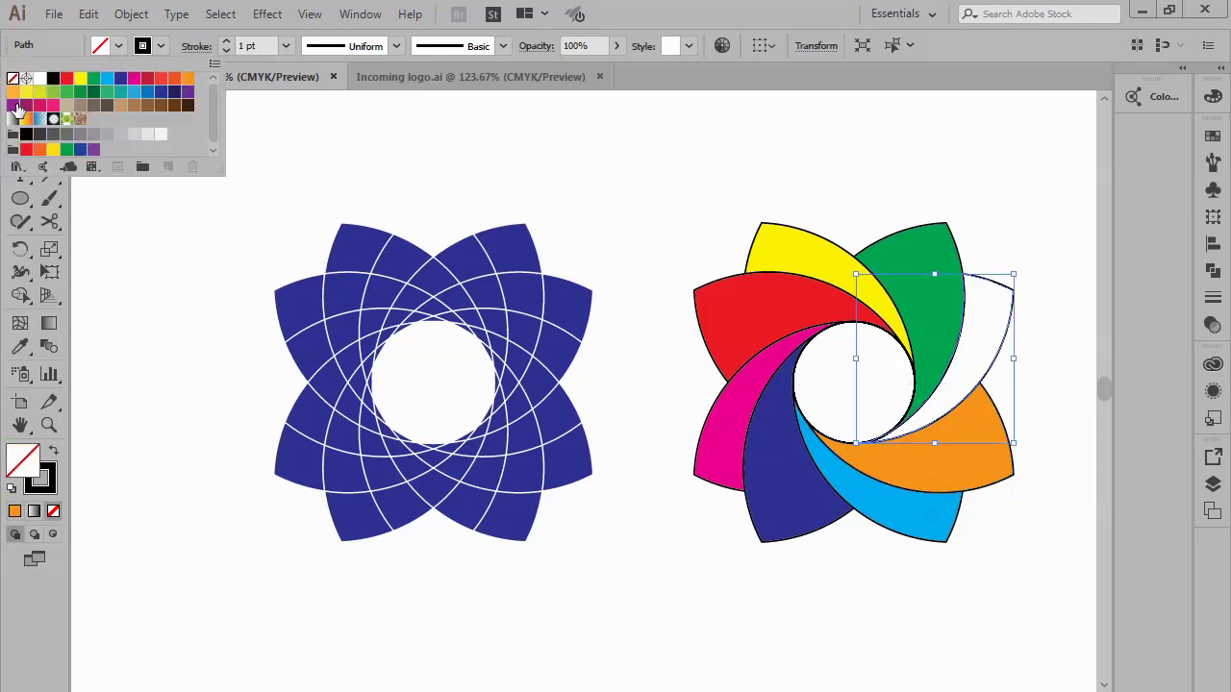
click(12, 105)
key(Escape)
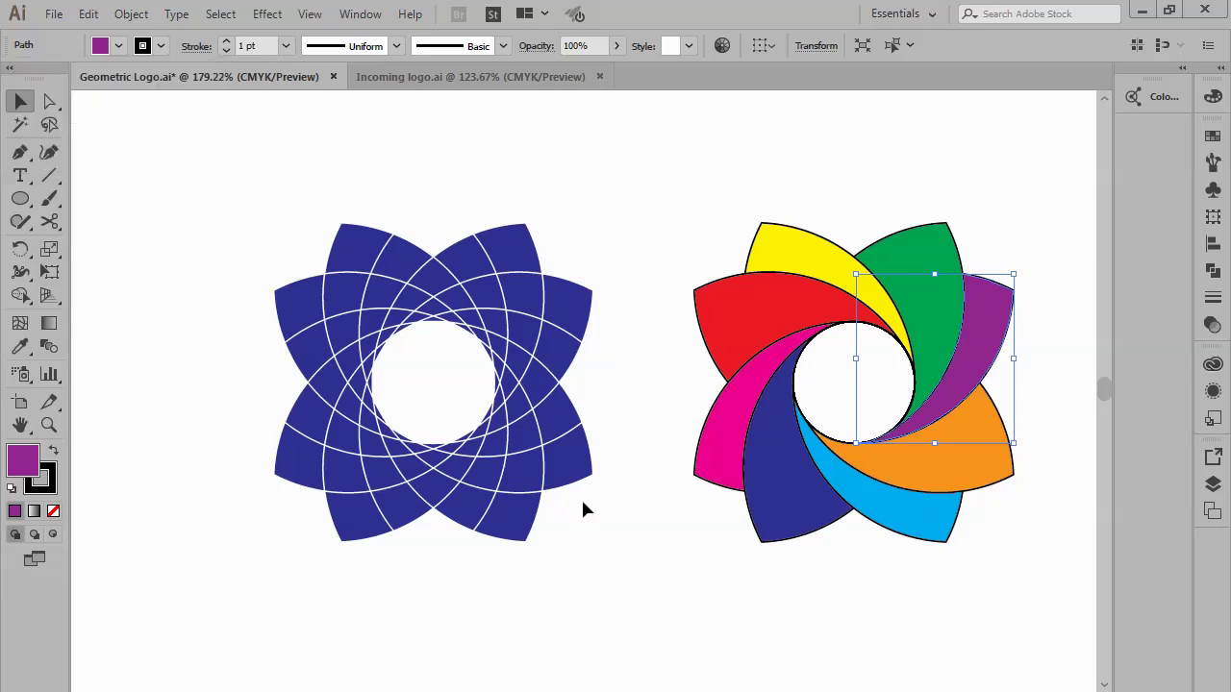
click(705, 574)
key(ctrl+minus)
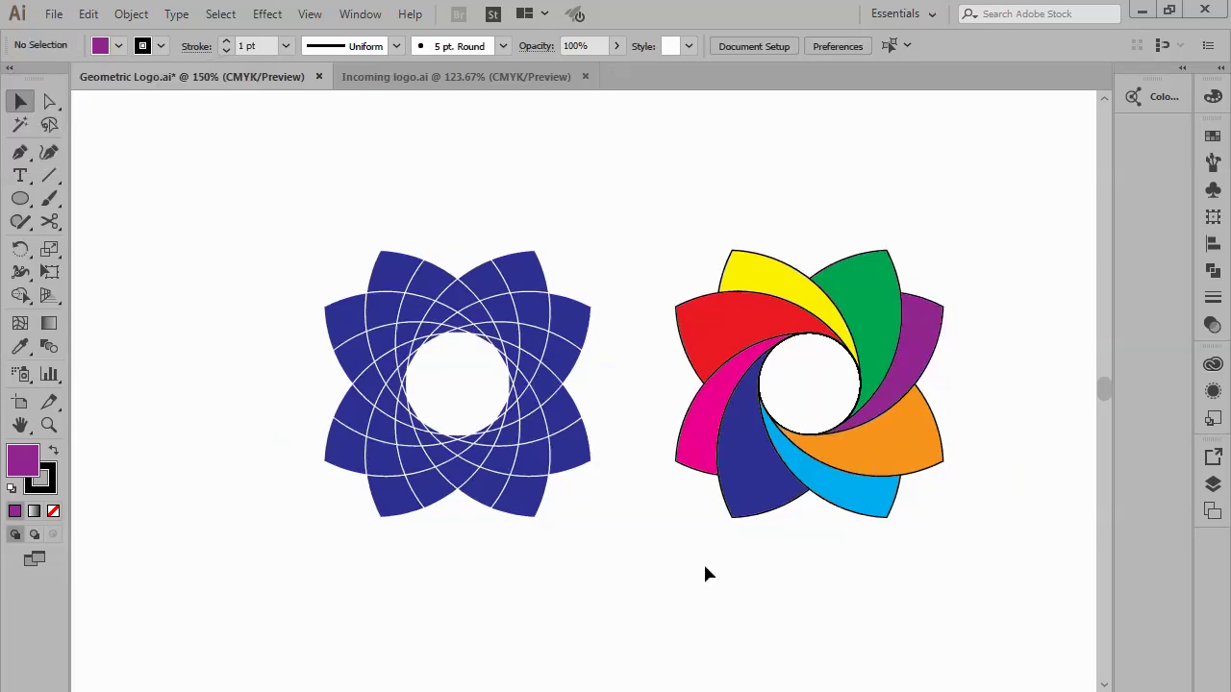
key(ctrl+minus)
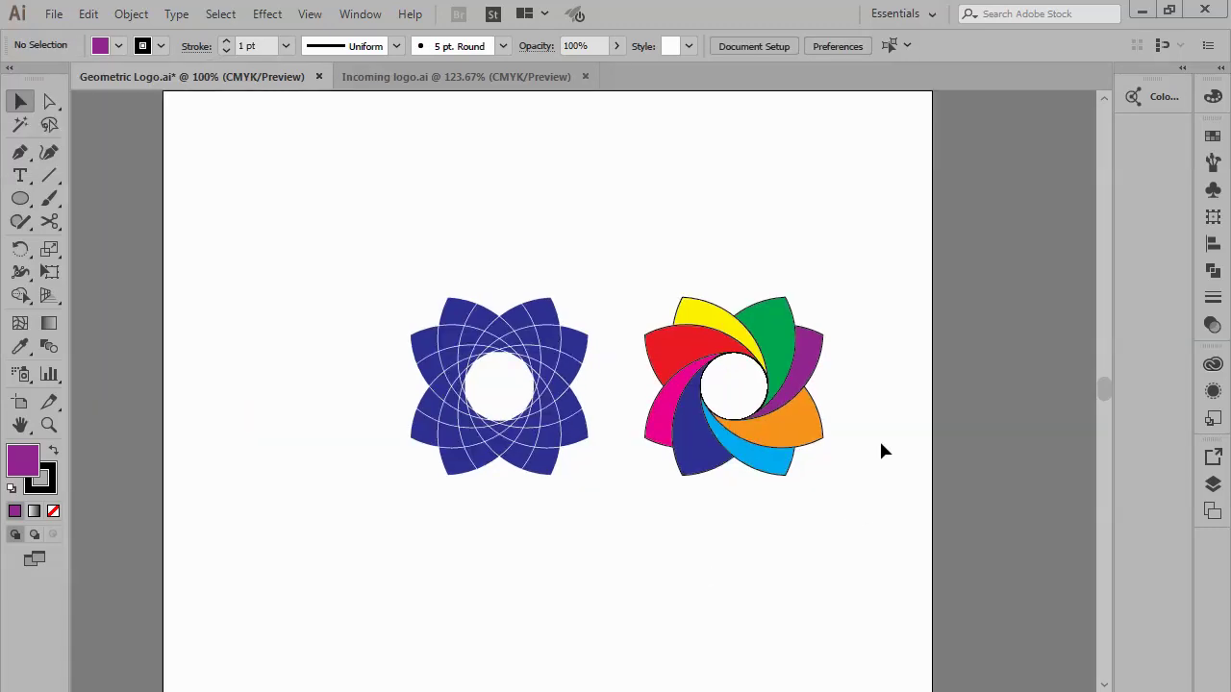
drag(881, 283, 280, 536)
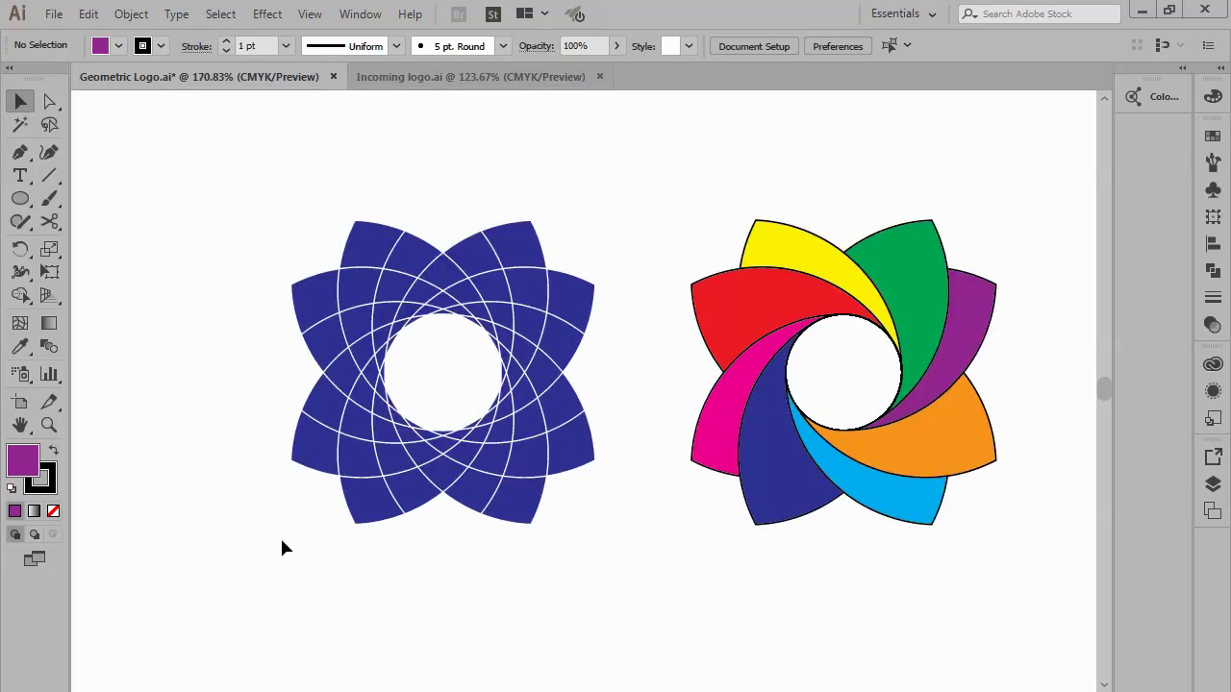
click(409, 75)
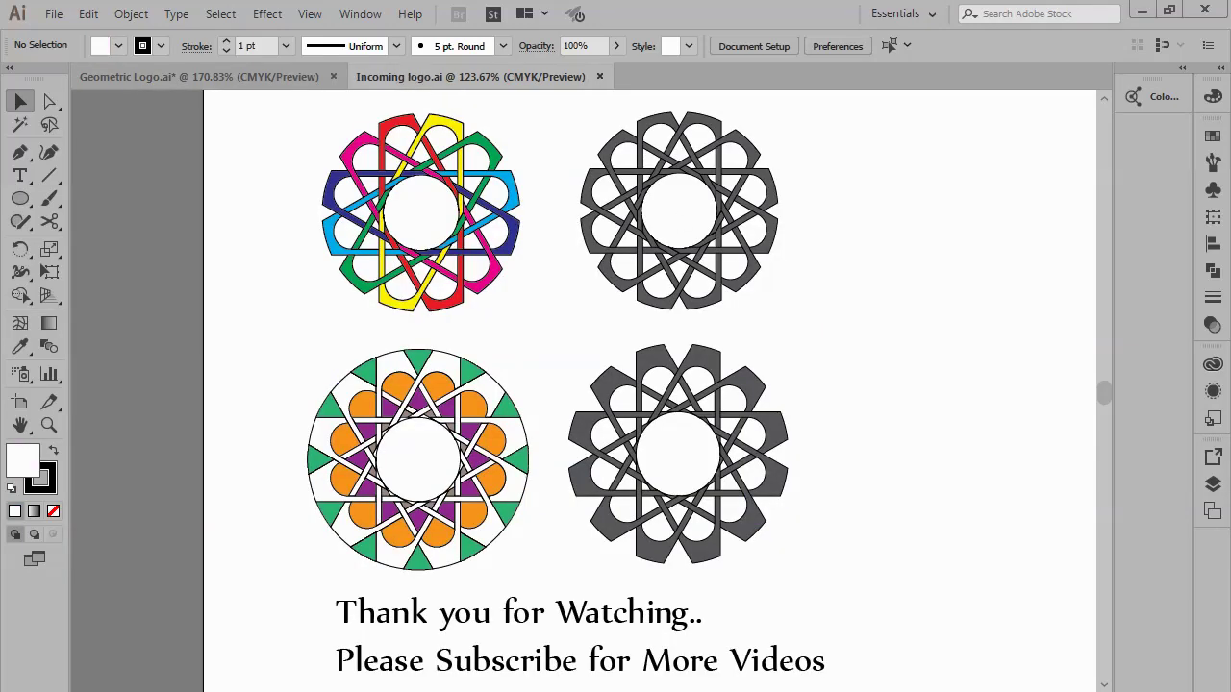
click(156, 80)
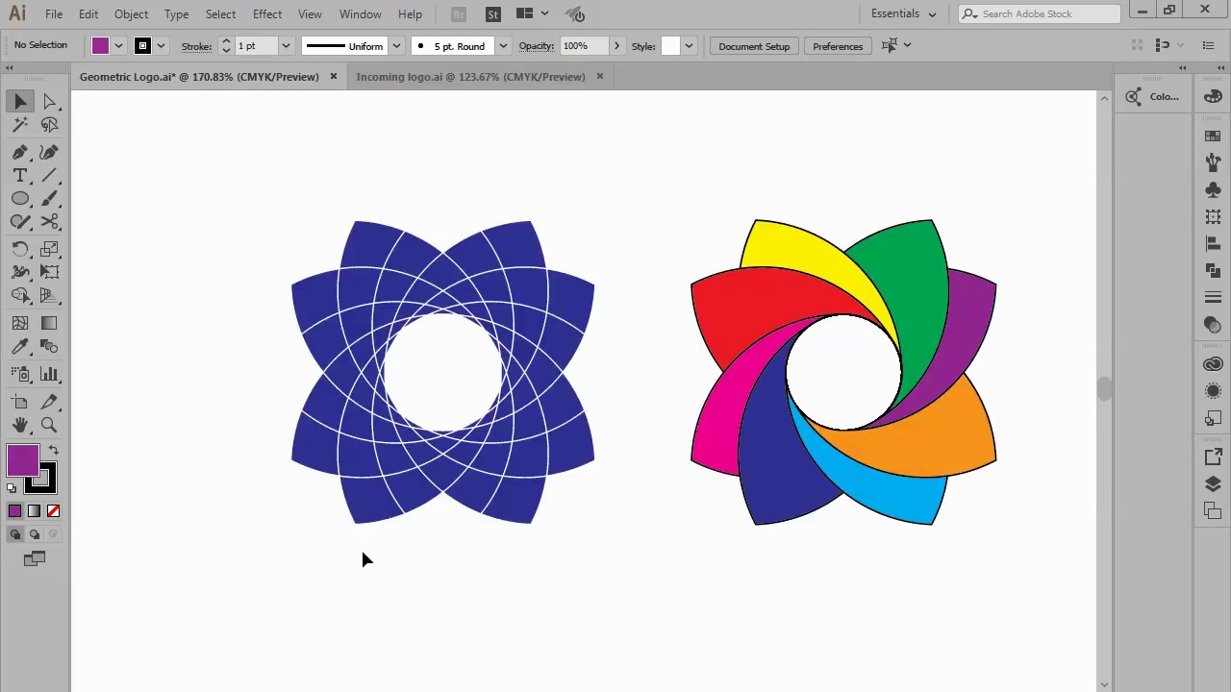
Step: Hide all panels and zoom so both finished flower logos fill the window
key(Tab)
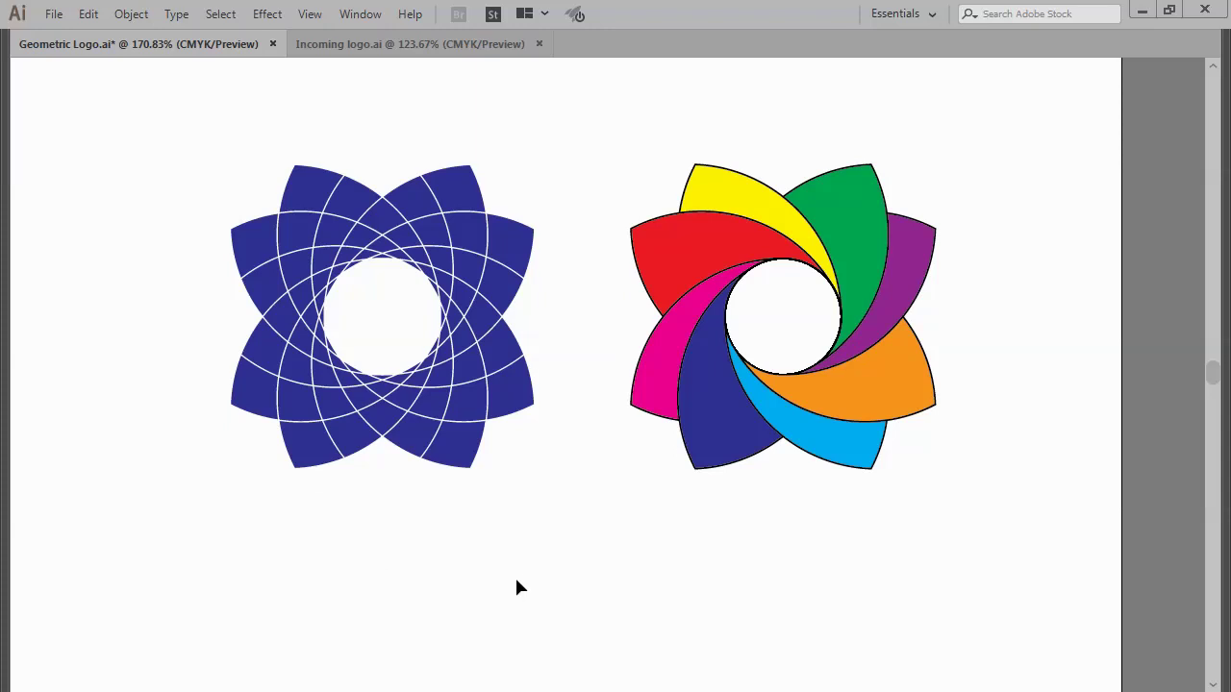
key(z)
mouse_move(1039, 123)
mouse_down()
mouse_move(339, 522)
mouse_move(130, 602)
mouse_up()
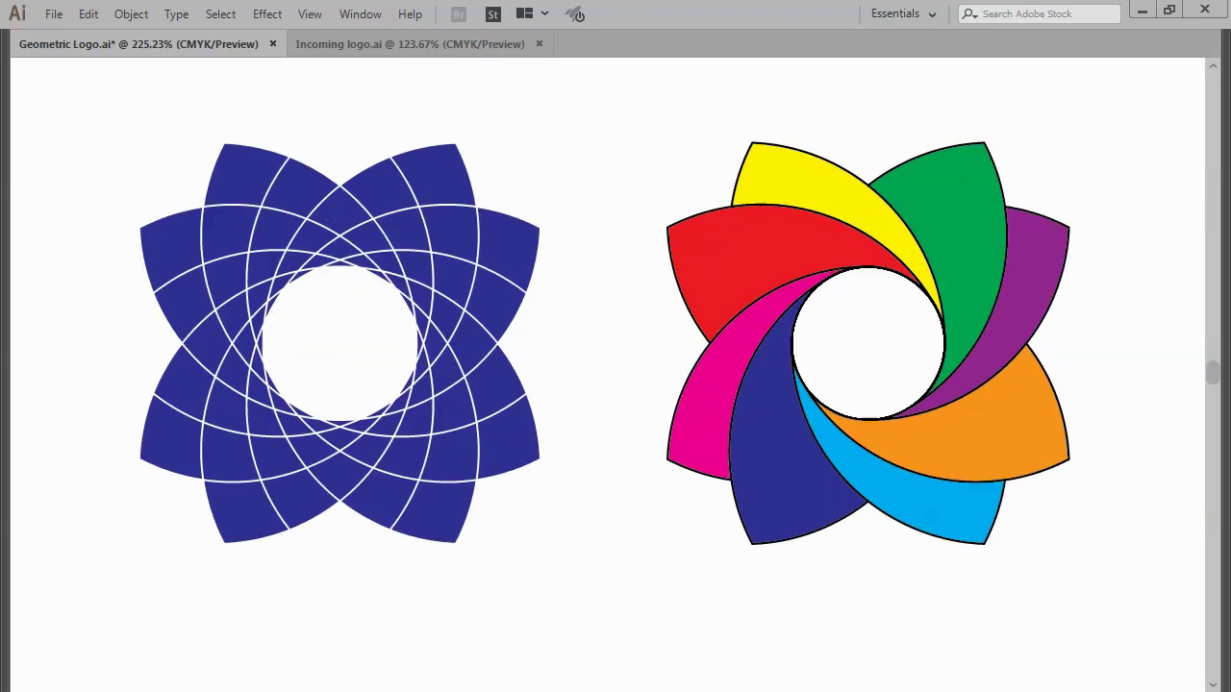